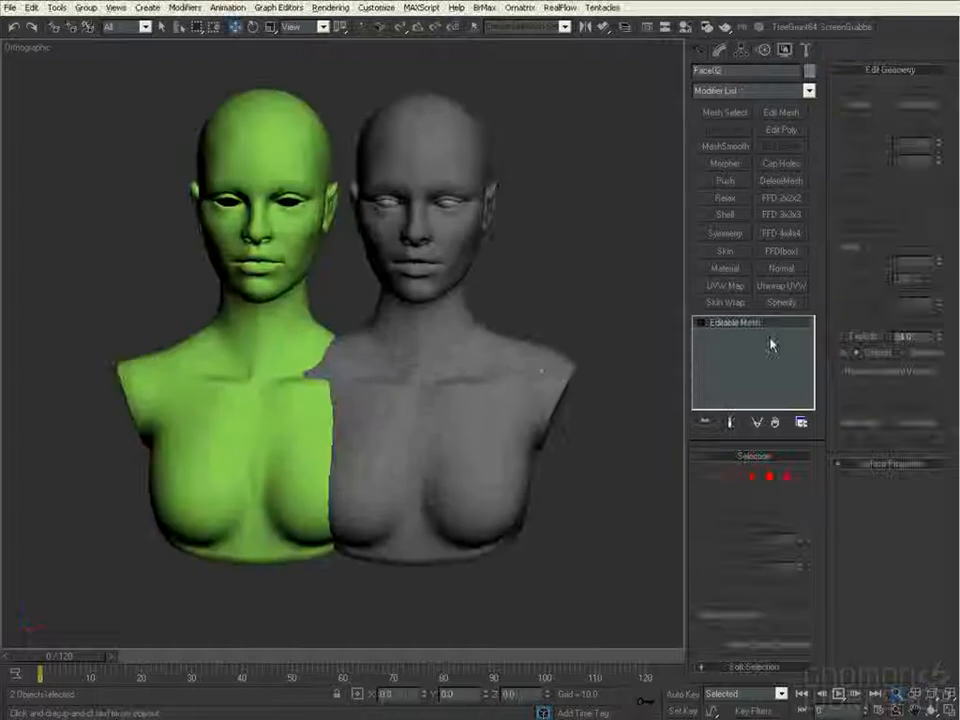
- Add a Morpher modifier to Face01, load Face02 as its first morph target, and set that channel to 100
{"action": "left_click", "coordinate": [725, 163]}
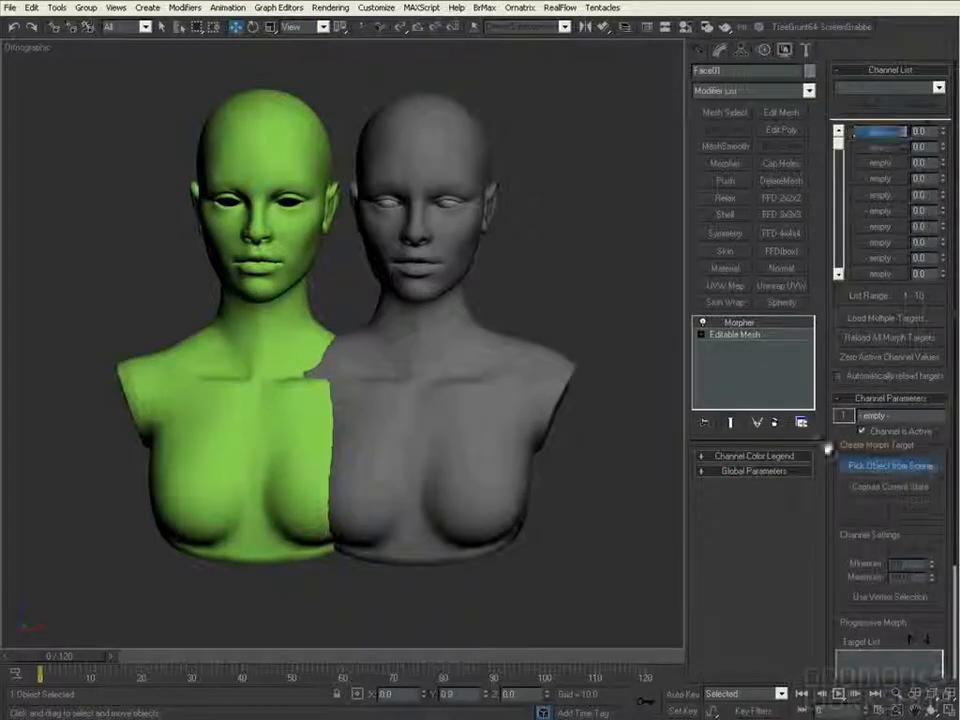
{"action": "left_click", "coordinate": [865, 466]}
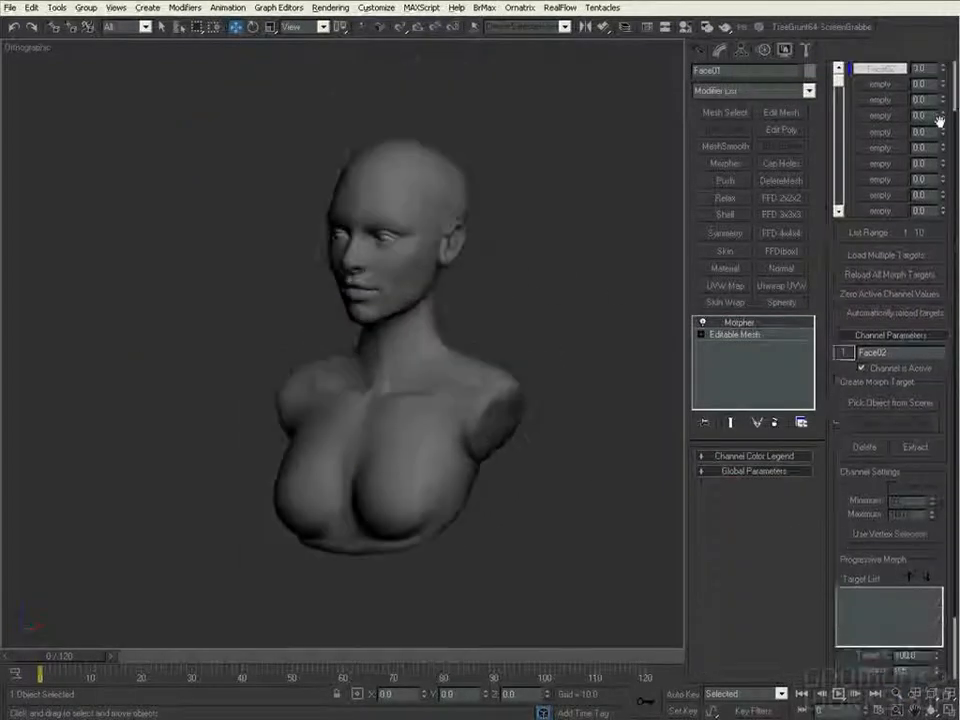
{"action": "left_click_drag", "start_coordinate": [939, 122], "coordinate": [941, 177]}
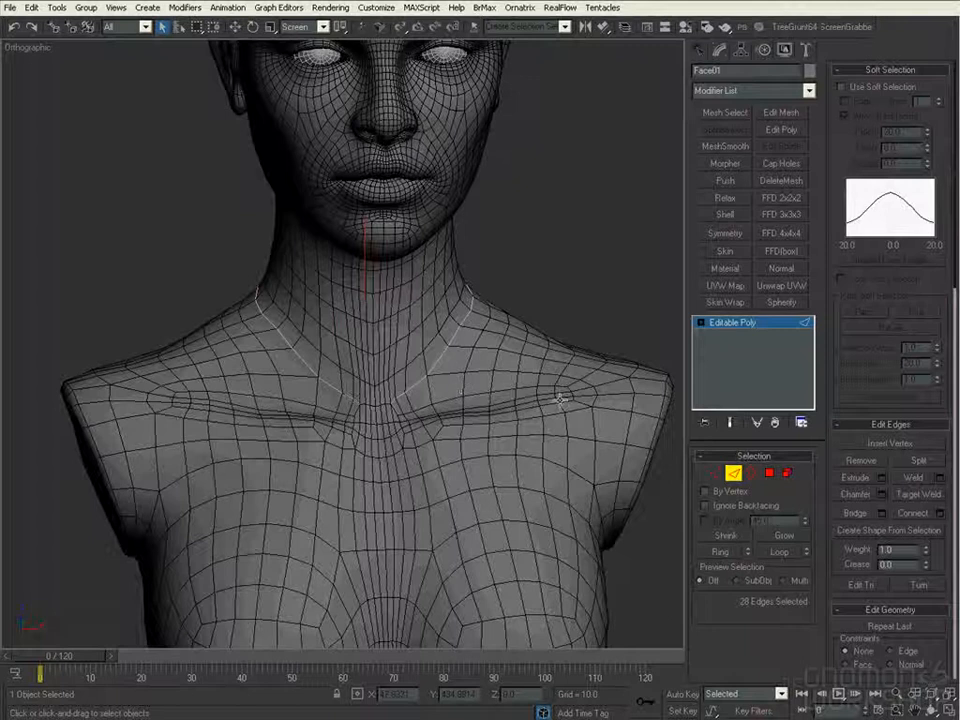
- Detach the head and neck above the selected neck edge loop as Head, and name the remaining object Torso
{"action": "middle_click_drag", "start_coordinate": [420, 535], "coordinate": [415, 463], "text": "ctrl+alt"}
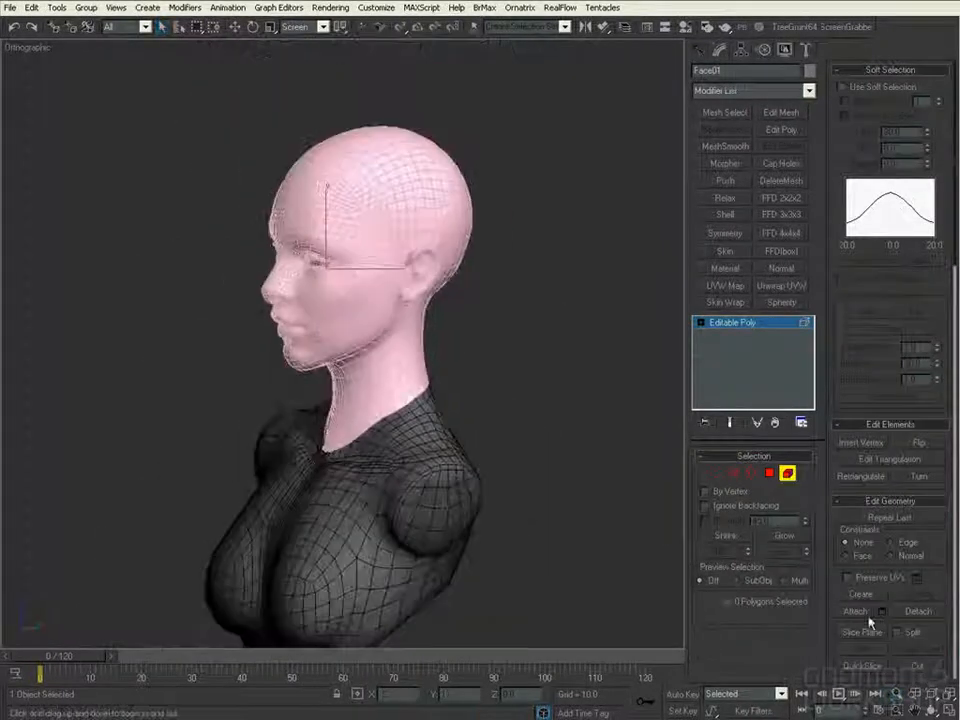
{"action": "left_click", "coordinate": [912, 610]}
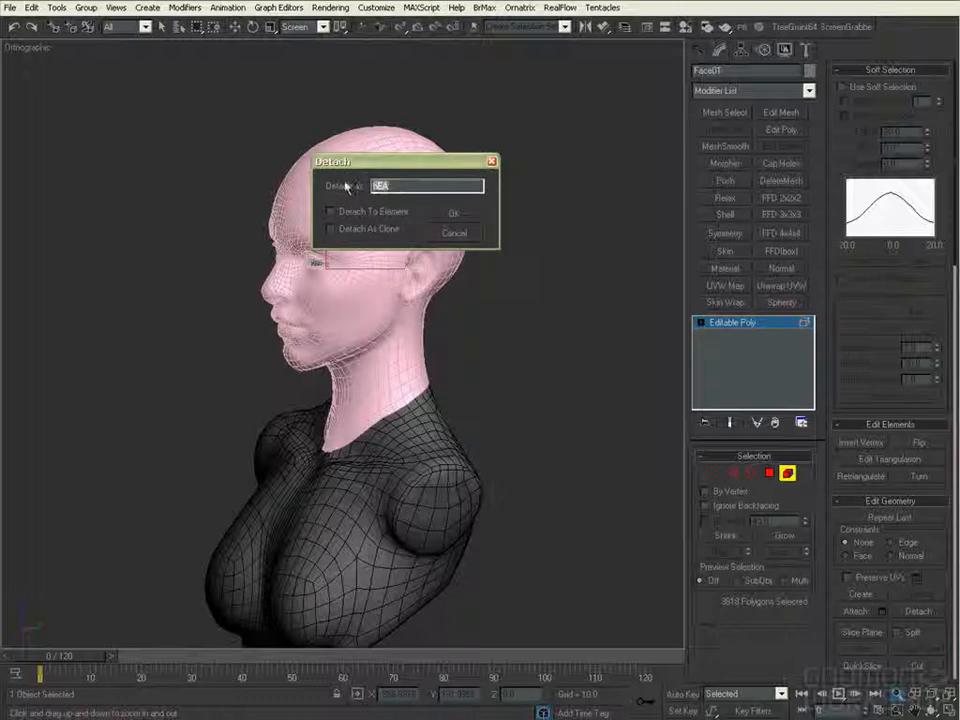
{"action": "key", "text": "Return"}
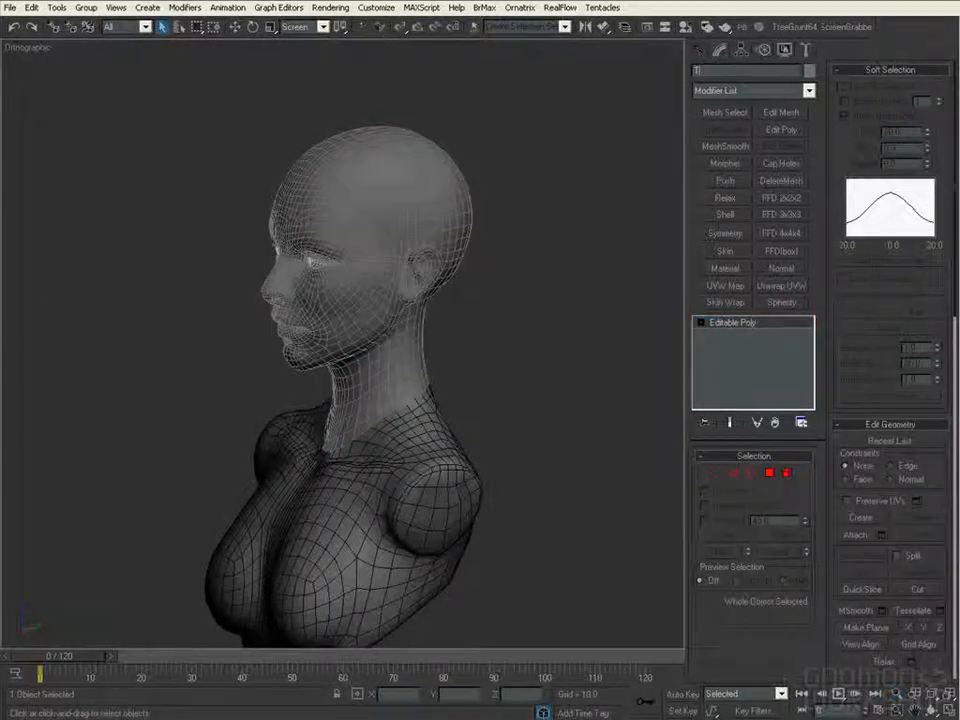
- Split the torso mesh along the edge loops that border its closing caps, including the loop around the base
{"action": "scroll", "coordinate": [490, 375], "scroll_direction": "down", "scroll_amount": 2}
{"action": "middle_click_drag", "start_coordinate": [490, 375], "coordinate": [470, 370], "text": "alt"}
{"action": "left_click", "coordinate": [620, 456]}
{"action": "key", "text": "2"}
{"action": "middle_click_drag", "start_coordinate": [478, 443], "coordinate": [630, 504], "text": "alt"}
{"action": "left_click", "coordinate": [919, 465]}
{"action": "middle_click_drag", "start_coordinate": [490, 437], "coordinate": [510, 450], "text": "alt"}
{"action": "double_click", "coordinate": [415, 424]}
{"action": "left_click", "coordinate": [914, 466]}
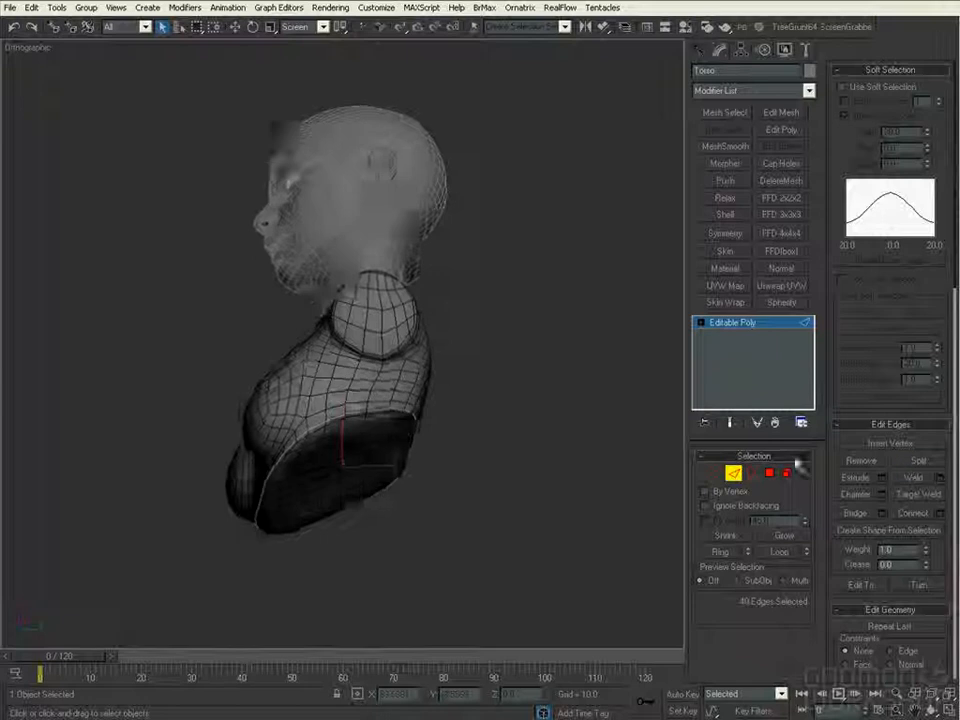
- Select the separated base cap of the torso as an element and call up the Detach options for it
{"action": "middle_click_drag", "start_coordinate": [400, 505], "coordinate": [377, 482], "text": "alt"}
{"action": "key", "text": "5"}
{"action": "left_click", "coordinate": [377, 482]}
{"action": "left_click", "coordinate": [918, 611]}
{"action": "left_click", "coordinate": [454, 233]}
- Select the next cap edge loop on the torso and pick the adjoining part in element selection
{"action": "middle_click_drag", "start_coordinate": [522, 428], "coordinate": [600, 482], "text": "alt"}
{"action": "left_click", "coordinate": [736, 474]}
{"action": "middle_click_drag", "start_coordinate": [485, 375], "coordinate": [706, 443], "text": "alt"}
{"action": "middle_click_drag", "start_coordinate": [376, 300], "coordinate": [450, 420], "text": "alt"}
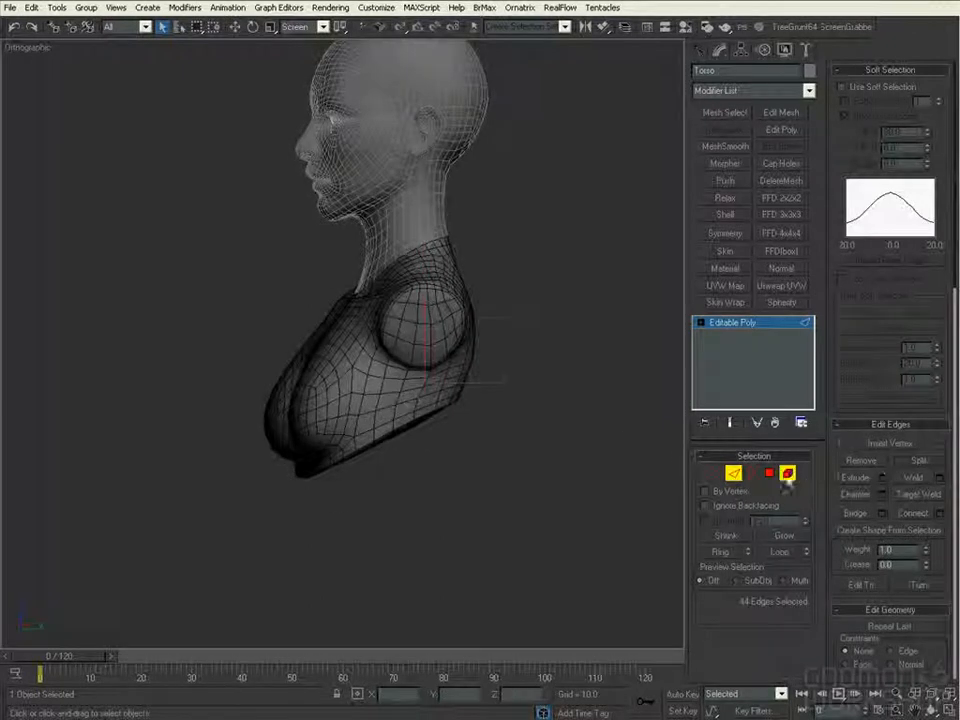
{"action": "key", "text": "5"}
{"action": "left_click", "coordinate": [474, 390]}
{"action": "key", "text": "5"}
{"action": "middle_click_drag", "start_coordinate": [500, 335], "coordinate": [598, 485], "text": "alt"}
- Select the head object, pick edges in the ear area with loop selection, and split the mesh along them
{"action": "left_click", "coordinate": [440, 200]}
{"action": "left_click", "coordinate": [736, 473]}
{"action": "scroll", "coordinate": [430, 190], "scroll_direction": "up", "scroll_amount": 3}
{"action": "left_click", "coordinate": [424, 143]}
{"action": "middle_click_drag", "start_coordinate": [438, 142], "coordinate": [497, 165], "text": "alt"}
{"action": "key", "text": "alt+l"}
{"action": "key", "text": "r"}
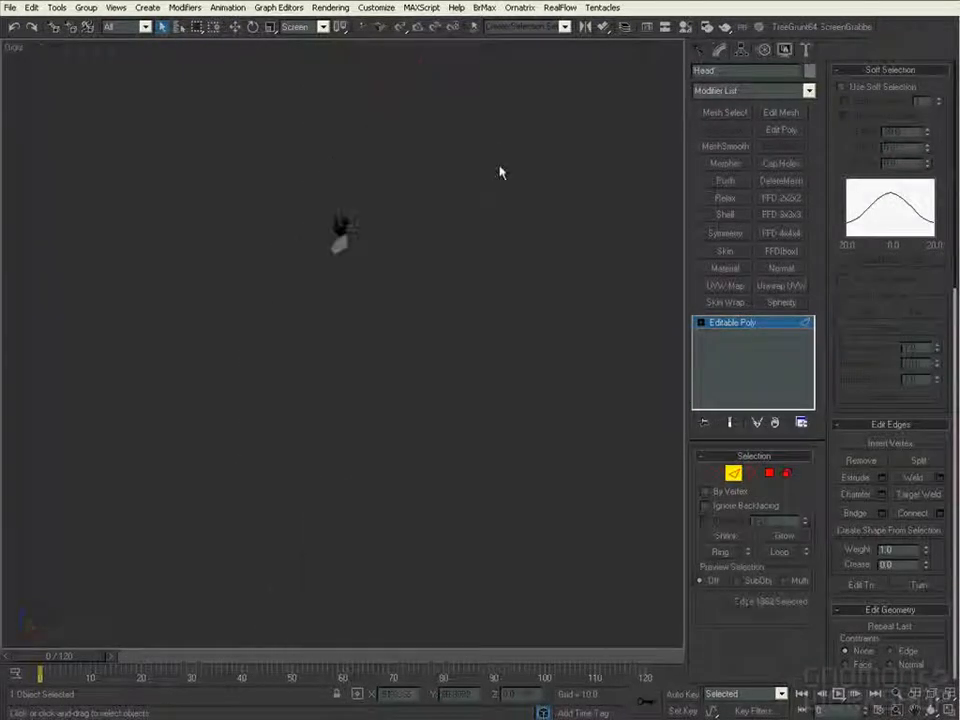
{"action": "middle_click_drag", "start_coordinate": [493, 229], "coordinate": [493, 270], "text": "ctrl+alt"}
{"action": "left_click_drag", "start_coordinate": [154, 161], "coordinate": [365, 586], "text": "alt"}
{"action": "middle_click_drag", "start_coordinate": [414, 485], "coordinate": [396, 420], "text": "ctrl+alt"}
{"action": "left_click", "coordinate": [926, 461]}
- Select the chain of edges around the base of the ear, from its front side round to the back
{"action": "key", "text": "r"}
{"action": "middle_click_drag", "start_coordinate": [538, 390], "coordinate": [530, 270], "text": "ctrl+alt"}
{"action": "left_click", "coordinate": [315, 306]}
{"action": "key", "text": "F3"}
{"action": "left_click", "coordinate": [283, 413], "text": "ctrl"}
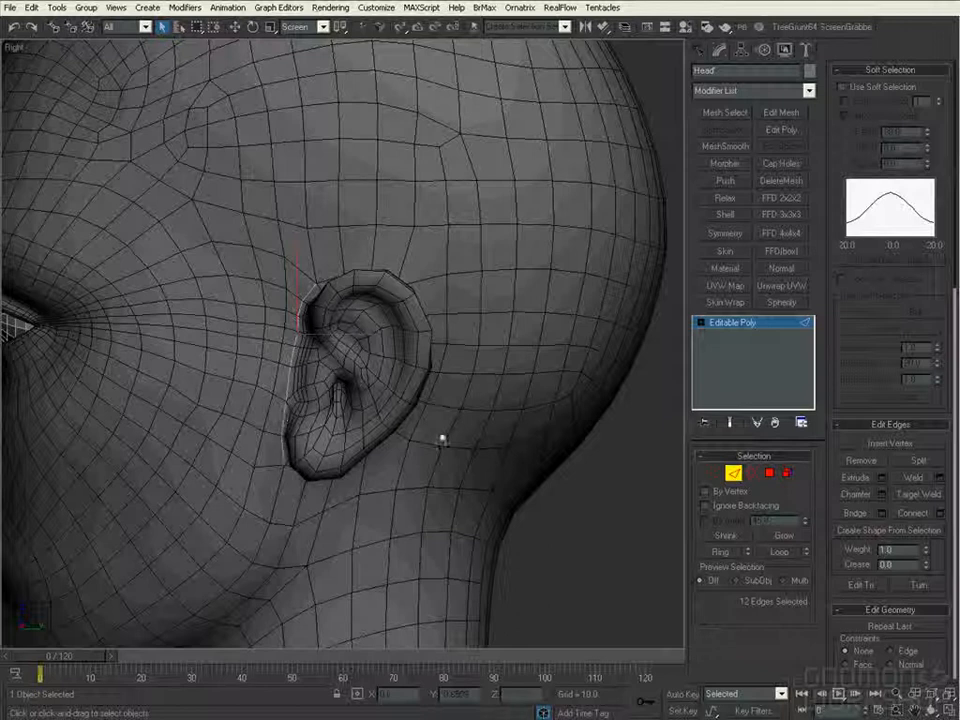
{"action": "middle_click_drag", "start_coordinate": [393, 428], "coordinate": [258, 272], "text": "alt"}
{"action": "middle_click_drag", "start_coordinate": [312, 250], "coordinate": [418, 377], "text": "alt"}
{"action": "left_click", "coordinate": [172, 310], "text": "ctrl"}
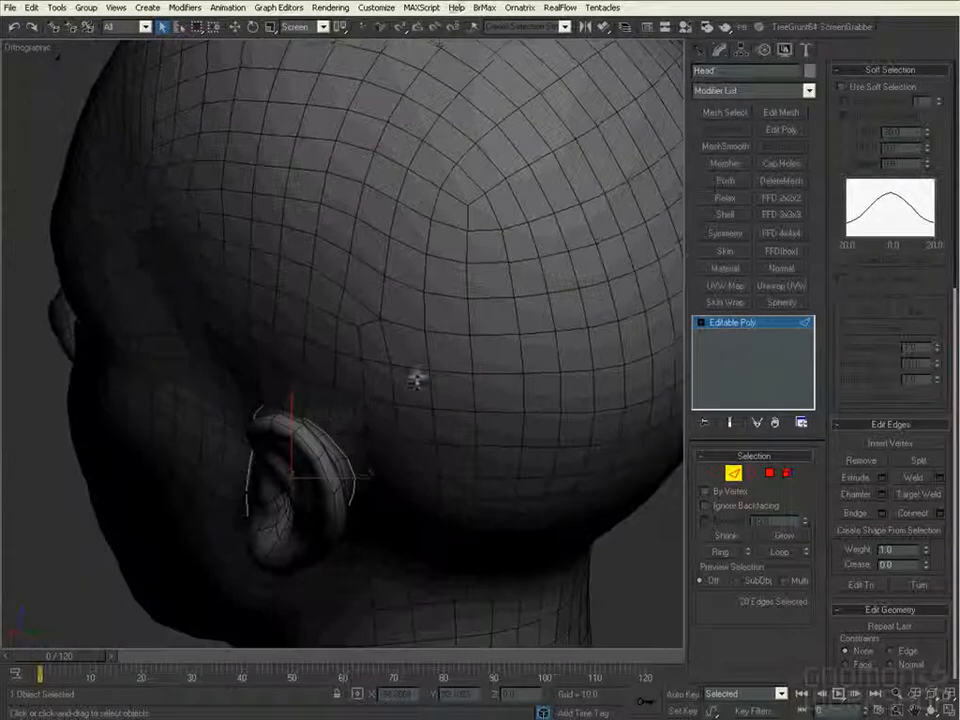
- Select both ears as elements and separate them within the head mesh with Detach To Element
{"action": "middle_click_drag", "start_coordinate": [343, 401], "coordinate": [463, 437], "text": "alt"}
{"action": "left_click", "coordinate": [422, 341], "text": "ctrl"}
{"action": "left_click", "coordinate": [442, 405], "text": "ctrl"}
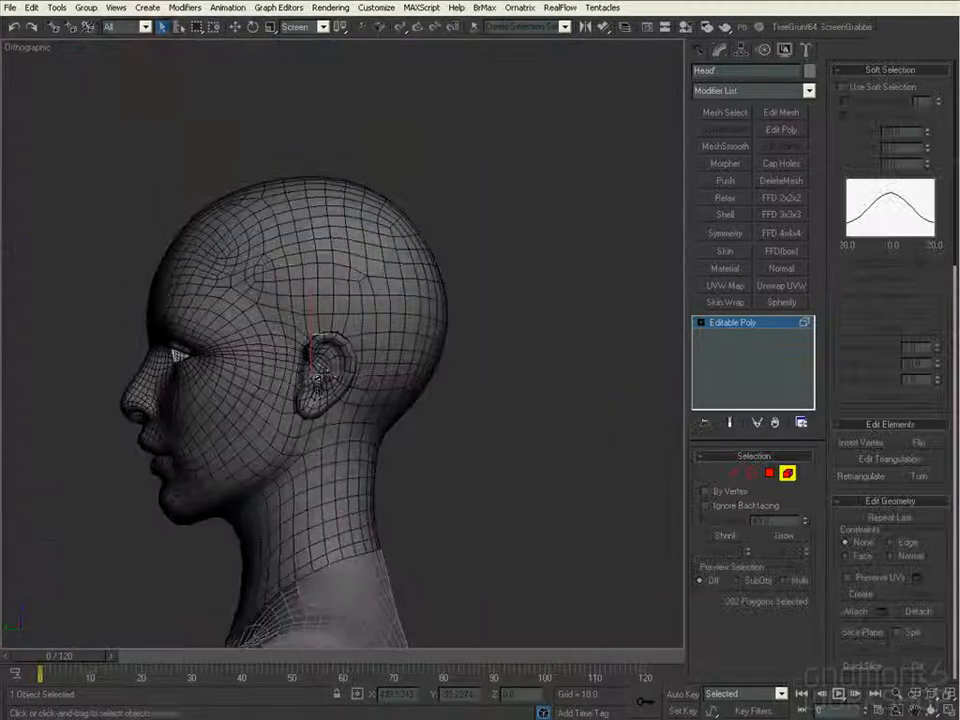
{"action": "middle_click_drag", "start_coordinate": [560, 388], "coordinate": [640, 388], "text": "alt"}
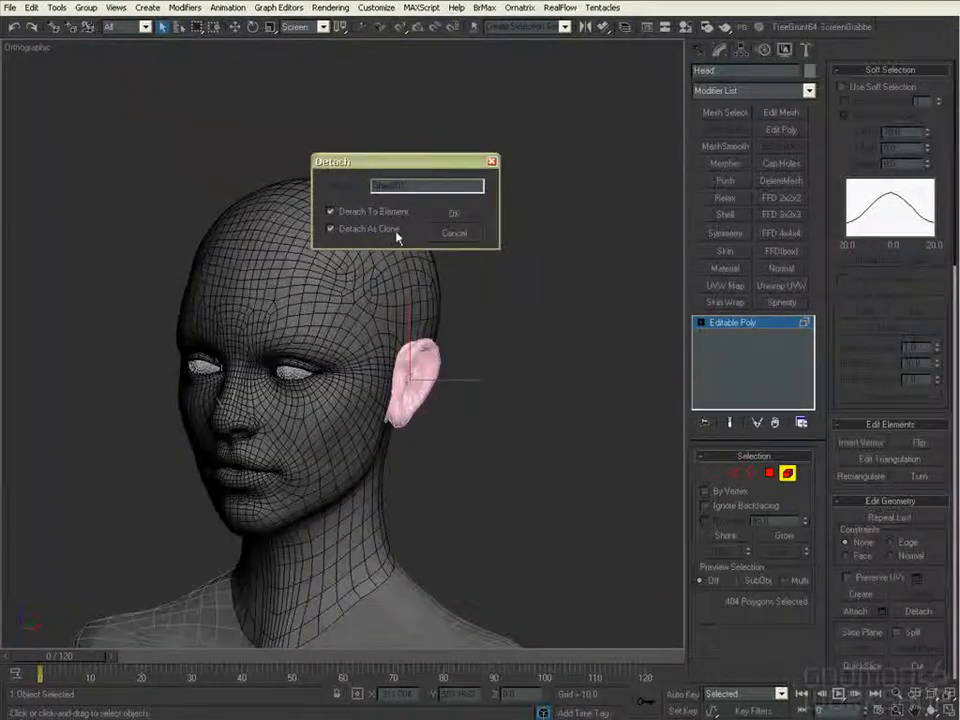
{"action": "left_click", "coordinate": [453, 213]}
{"action": "middle_click_drag", "start_coordinate": [574, 392], "coordinate": [510, 467], "text": "alt"}
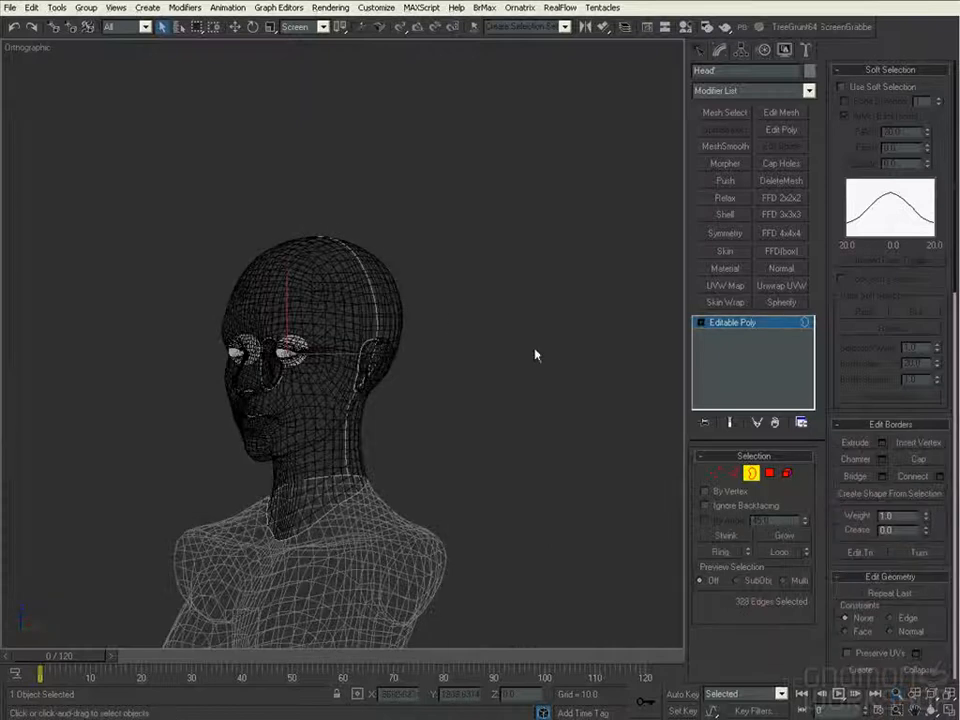
{"action": "middle_click_drag", "start_coordinate": [535, 355], "coordinate": [540, 326], "text": "alt"}
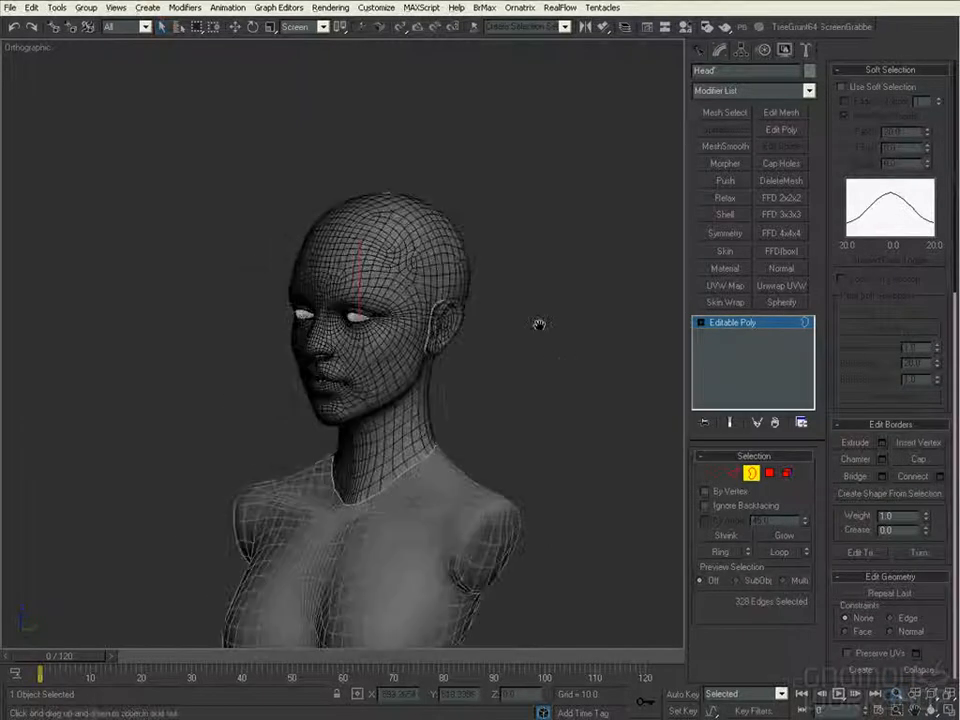
- Export the head in OBJ format into the UV folder under the file name Head-002
{"action": "left_click", "coordinate": [9, 7]}
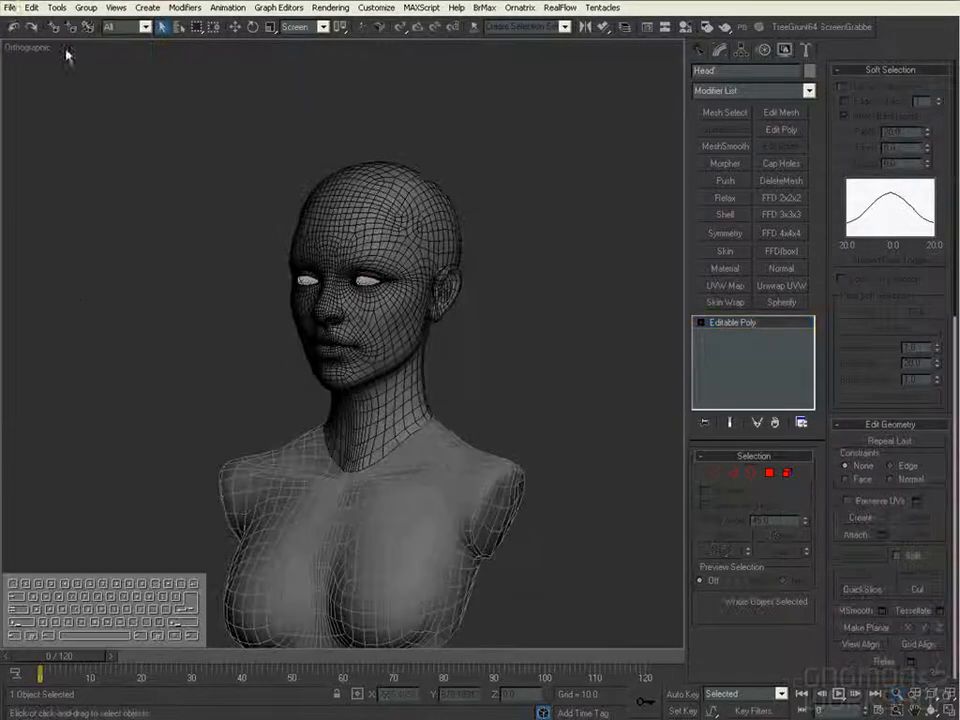
{"action": "left_click", "coordinate": [9, 7]}
{"action": "left_click", "coordinate": [115, 333]}
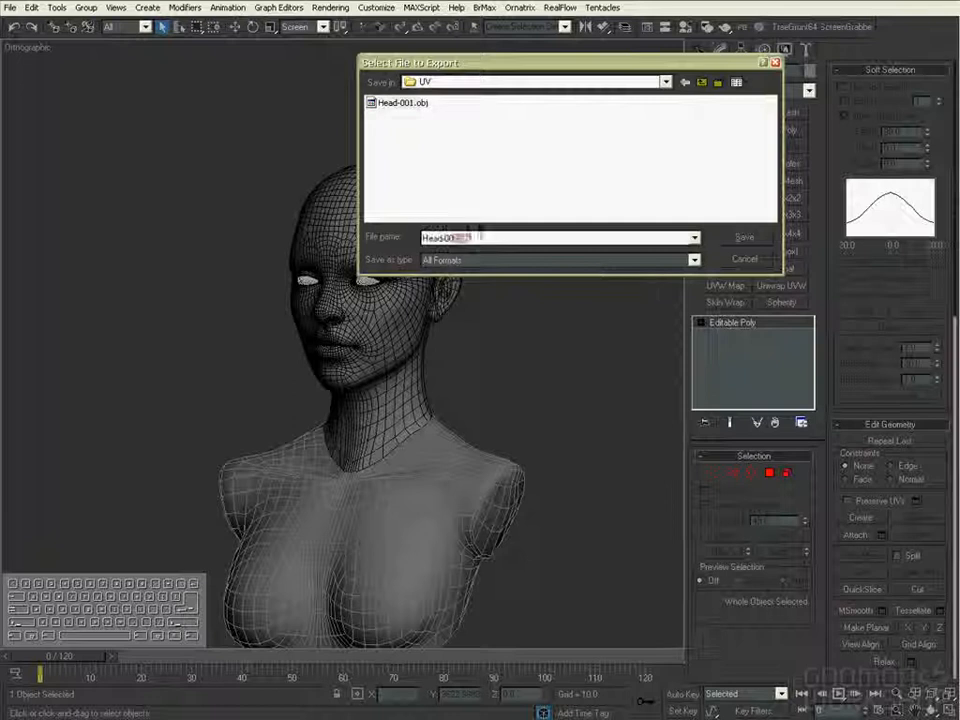
{"action": "key", "text": "Return"}
{"action": "left_click", "coordinate": [430, 390]}
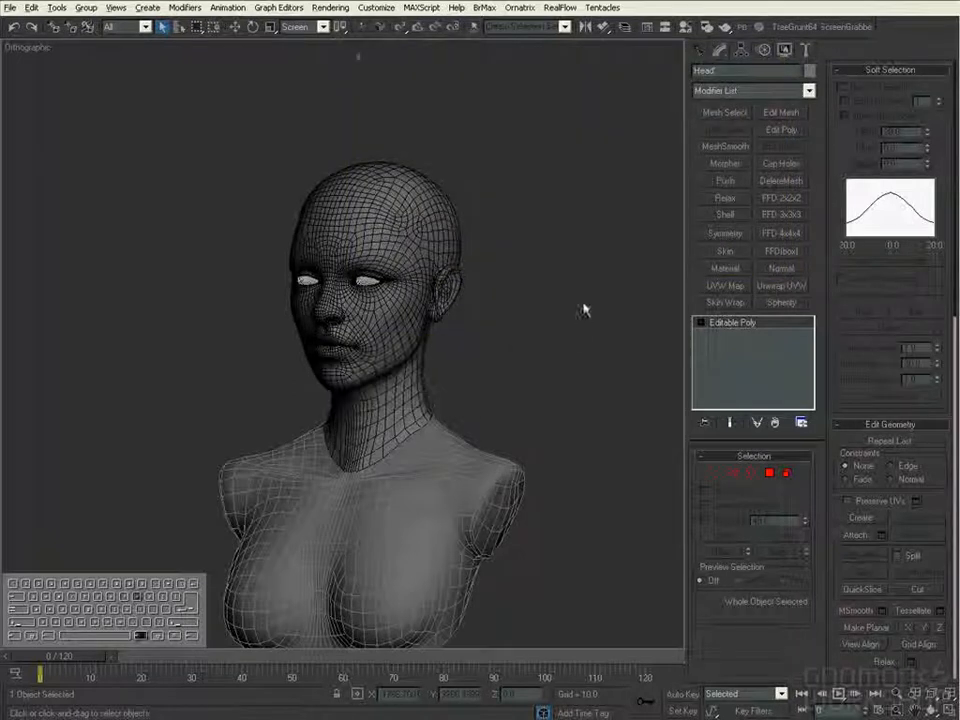
{"action": "type", "text": "Head-002.obj"}
{"action": "left_click", "coordinate": [694, 260]}
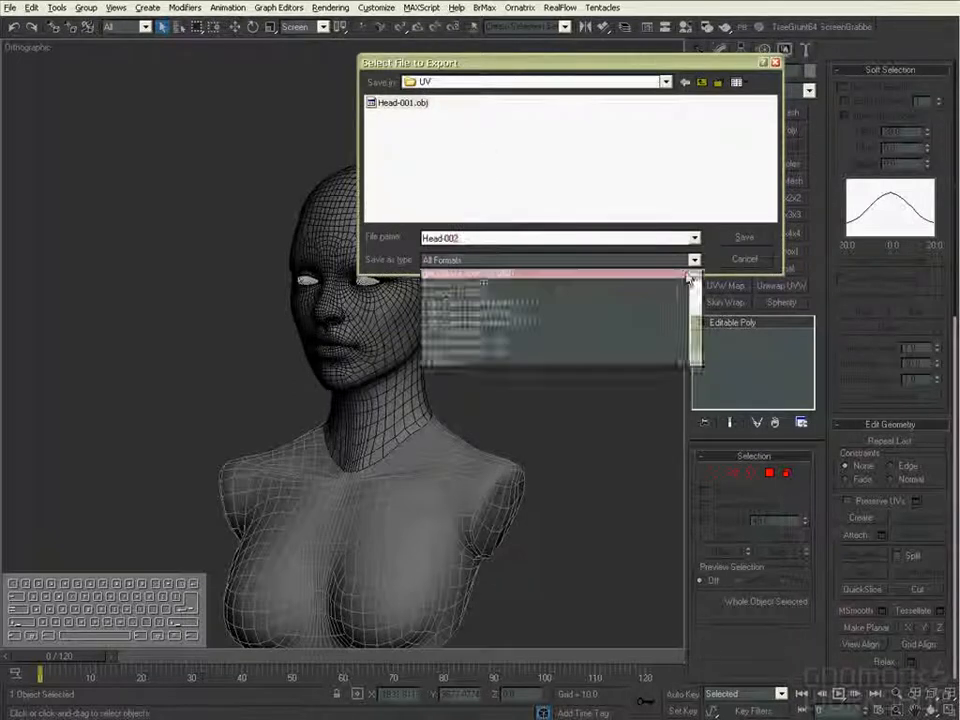
{"action": "left_click", "coordinate": [670, 338]}
{"action": "left_click", "coordinate": [742, 238]}
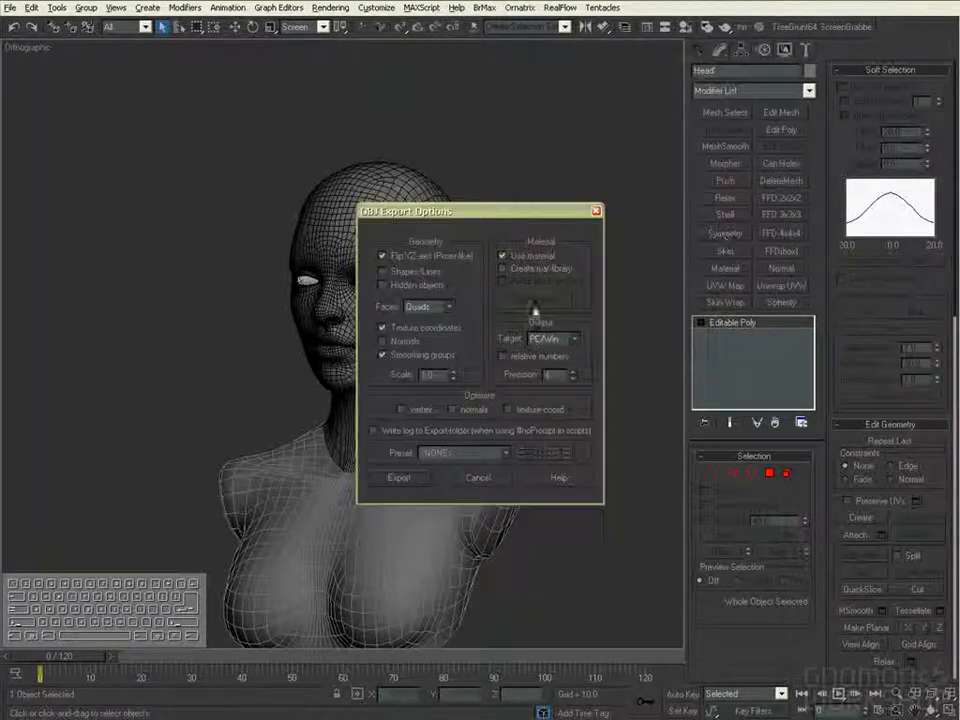
{"action": "left_click", "coordinate": [399, 478]}
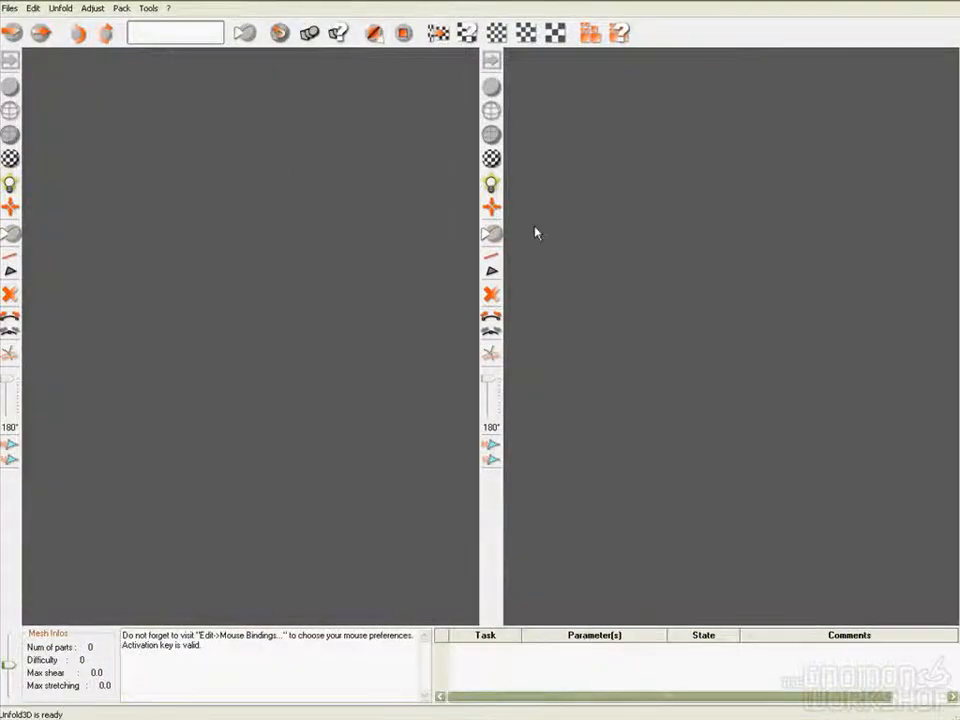
- Switch to Unfold3D, load Head-002.obj, and unfold and adjust its UV charts
{"action": "double_click", "coordinate": [114, 82]}
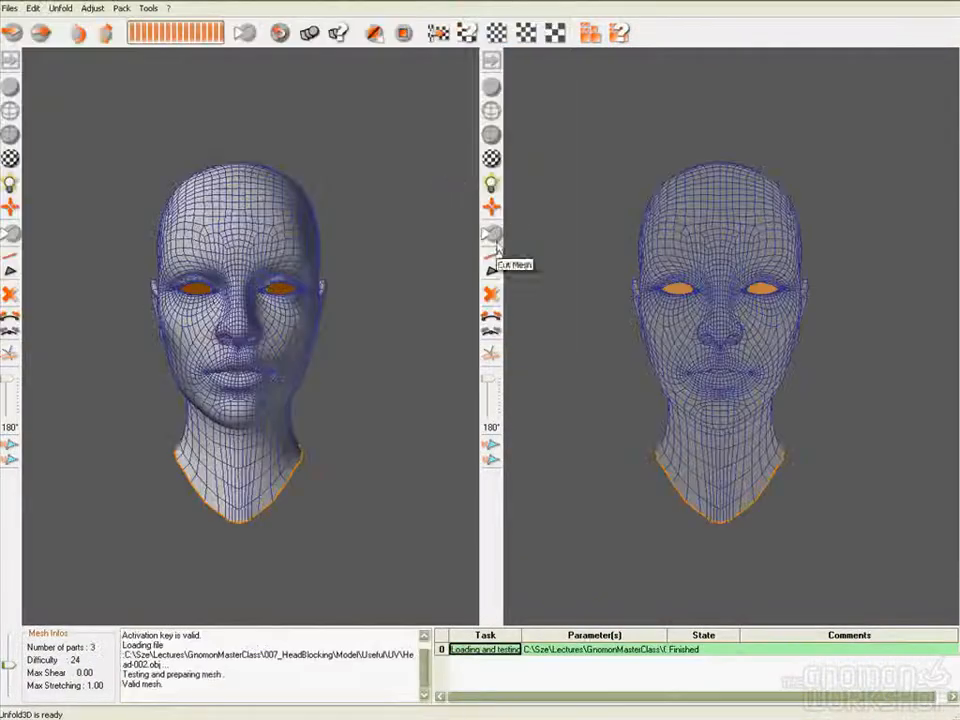
{"action": "left_click", "coordinate": [376, 35]}
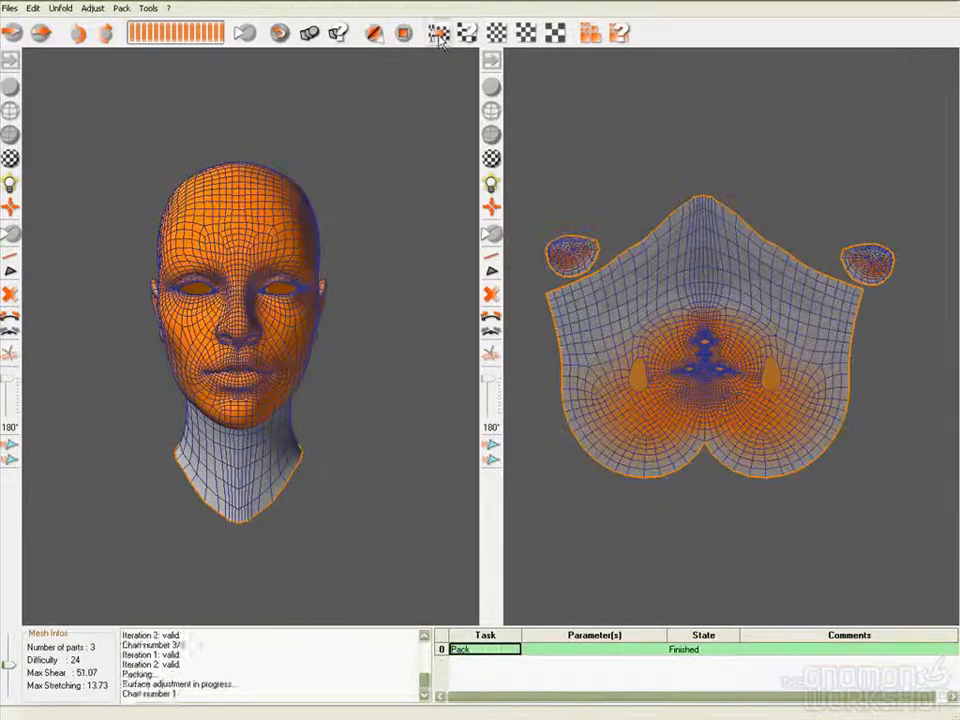
{"action": "left_click", "coordinate": [439, 35]}
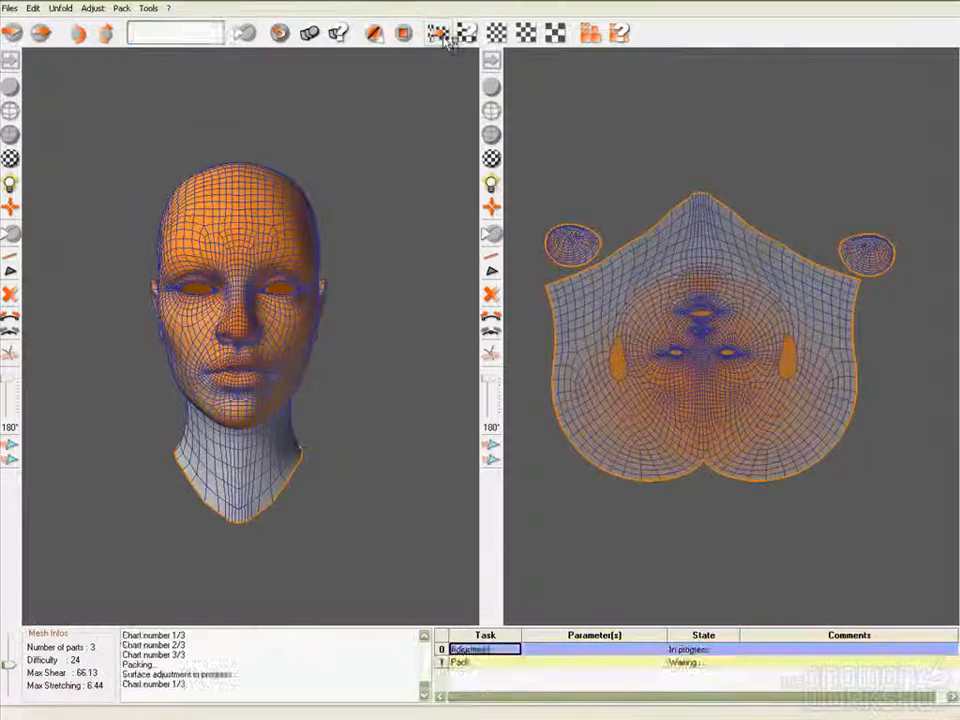
- Save the unfolded mesh as Head-002_unfold3d.obj
{"action": "left_click", "coordinate": [9, 8]}
{"action": "left_click", "coordinate": [70, 95]}
{"action": "left_click", "coordinate": [398, 288]}
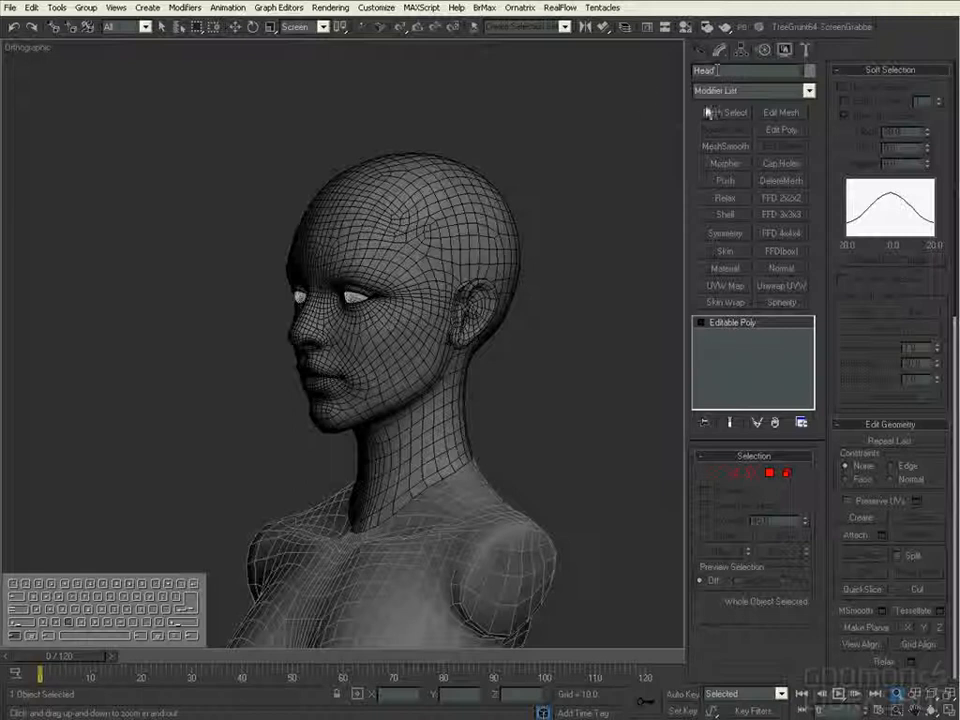
- Switch to 3ds Max, replace the old head with the unfolded mesh, and open its UVs in an Unwrap UVW modifier
{"action": "key", "text": "Delete"}
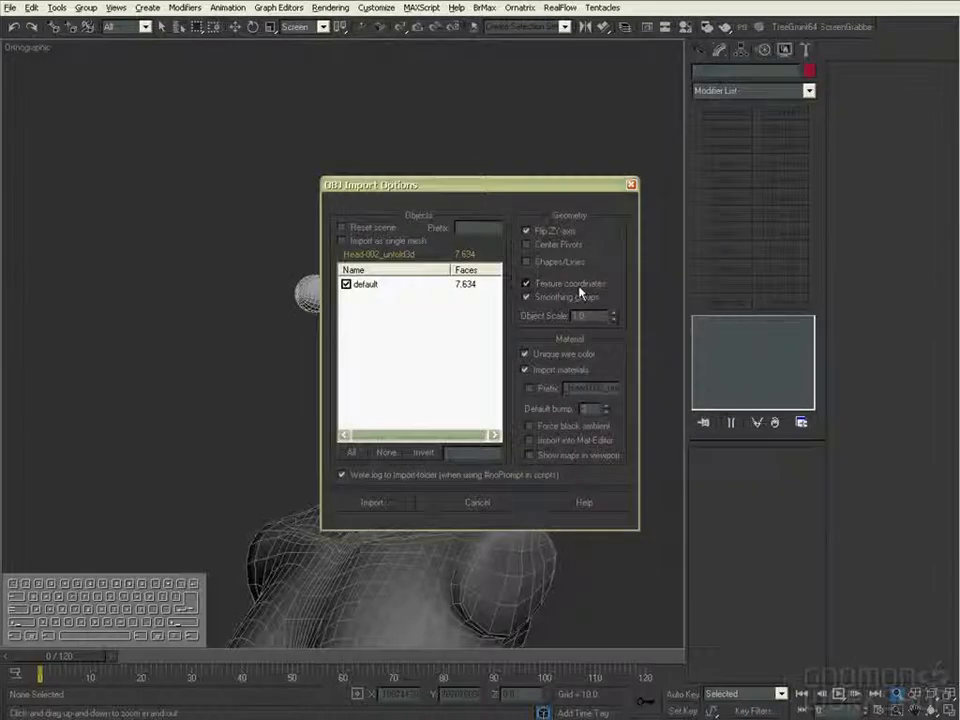
{"action": "left_click", "coordinate": [403, 505]}
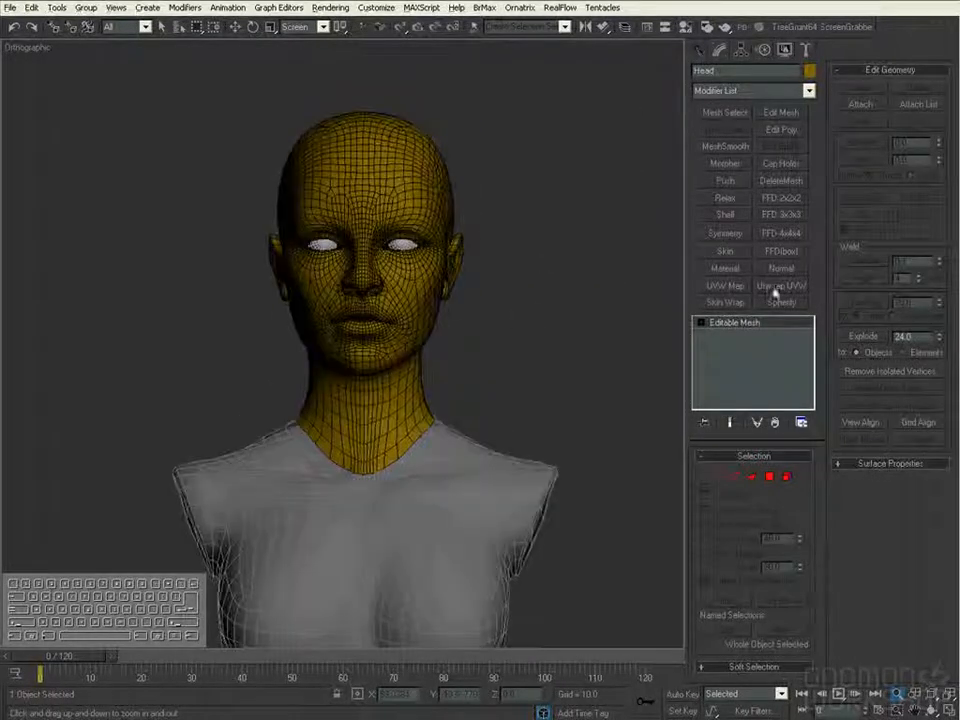
{"action": "left_click", "coordinate": [781, 286]}
{"action": "left_click", "coordinate": [890, 88]}
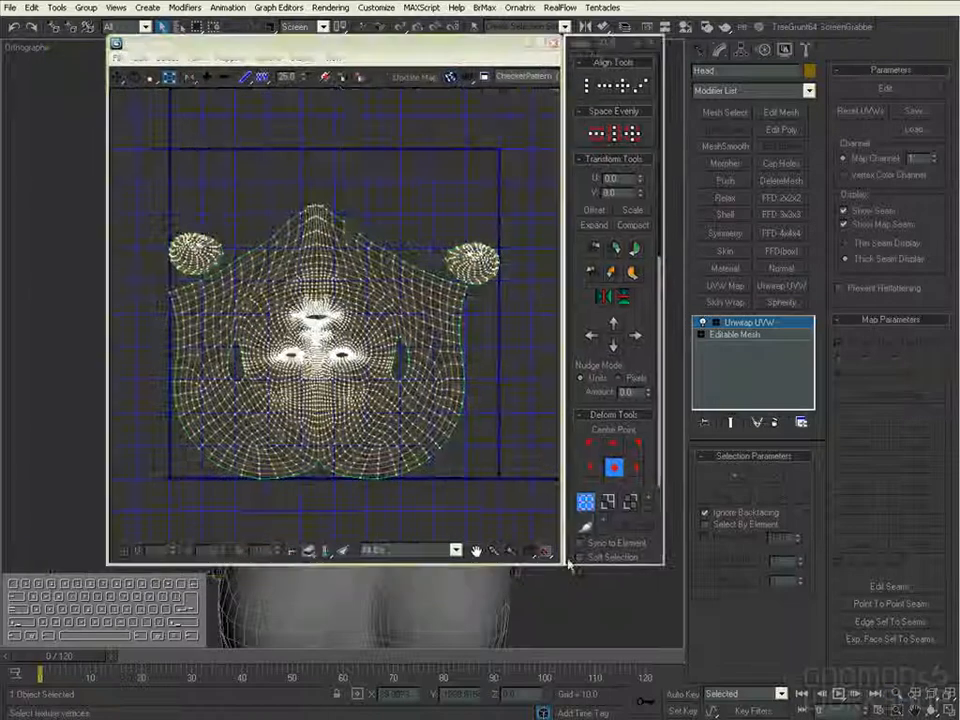
- Enlarge the UV editor, select all UV shells, and flip the layout vertically so the face is upright
{"action": "left_click_drag", "start_coordinate": [567, 564], "coordinate": [702, 643]}
{"action": "left_click_drag", "start_coordinate": [180, 575], "coordinate": [608, 199]}
{"action": "left_click", "coordinate": [761, 297]}
{"action": "left_click_drag", "start_coordinate": [481, 292], "coordinate": [541, 236]}
- Turn on Sync to Element, select the large head shell, and scale it with 0 to 1 Fit
{"action": "left_click", "coordinate": [717, 621]}
{"action": "left_click_drag", "start_coordinate": [493, 260], "coordinate": [557, 214]}
{"action": "scroll", "coordinate": [761, 534], "scroll_direction": "down", "scroll_amount": 5}
{"action": "left_click", "coordinate": [776, 443]}
{"action": "left_click", "coordinate": [771, 543]}
{"action": "left_click_drag", "start_coordinate": [772, 549], "coordinate": [772, 503]}
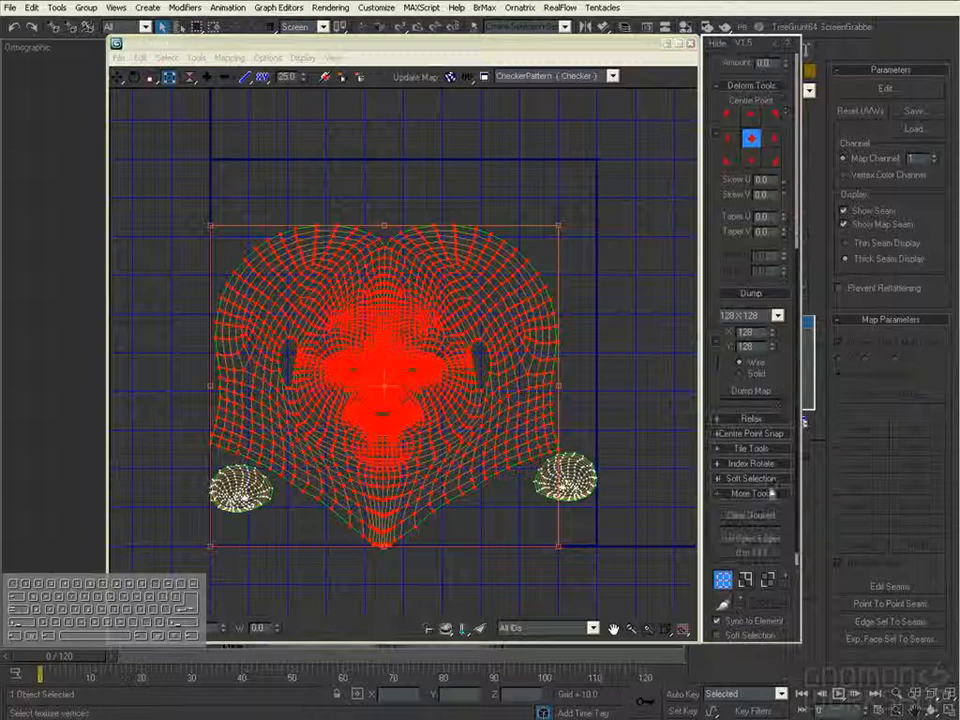
{"action": "left_click", "coordinate": [760, 551]}
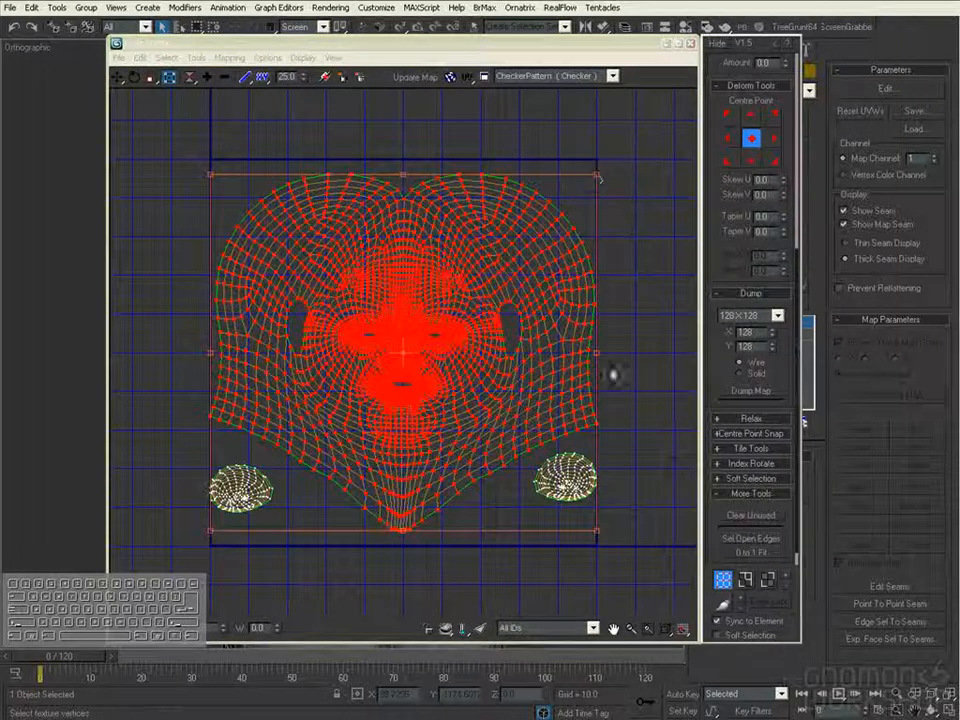
- Select the right-hand ear shell, place the UV editor beside the model view, and dismiss the About information
{"action": "left_click_drag", "start_coordinate": [635, 457], "coordinate": [577, 490]}
{"action": "left_click_drag", "start_coordinate": [602, 45], "coordinate": [814, 50]}
{"action": "middle_click_drag", "start_coordinate": [722, 386], "coordinate": [639, 386]}
{"action": "left_click", "coordinate": [951, 48]}
{"action": "left_click_drag", "start_coordinate": [921, 357], "coordinate": [921, 471]}
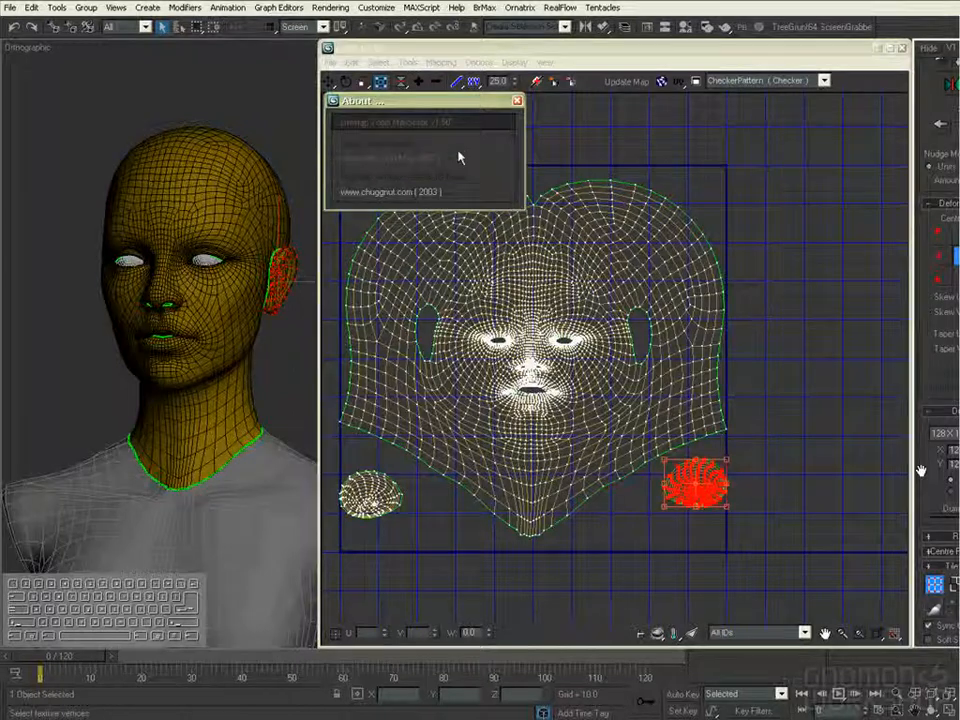
{"action": "key", "text": "alt+F4"}
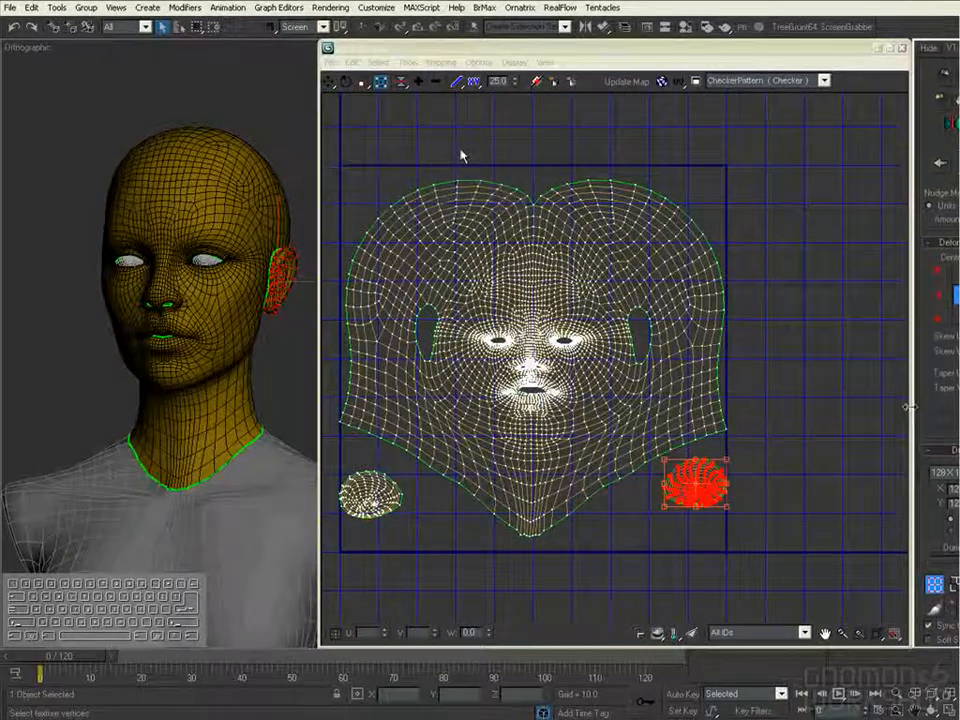
- Rotate the selected right-hand ear shell by about -79 degrees so that it stands upright
{"action": "left_click_drag", "start_coordinate": [696, 459], "coordinate": [719, 475]}
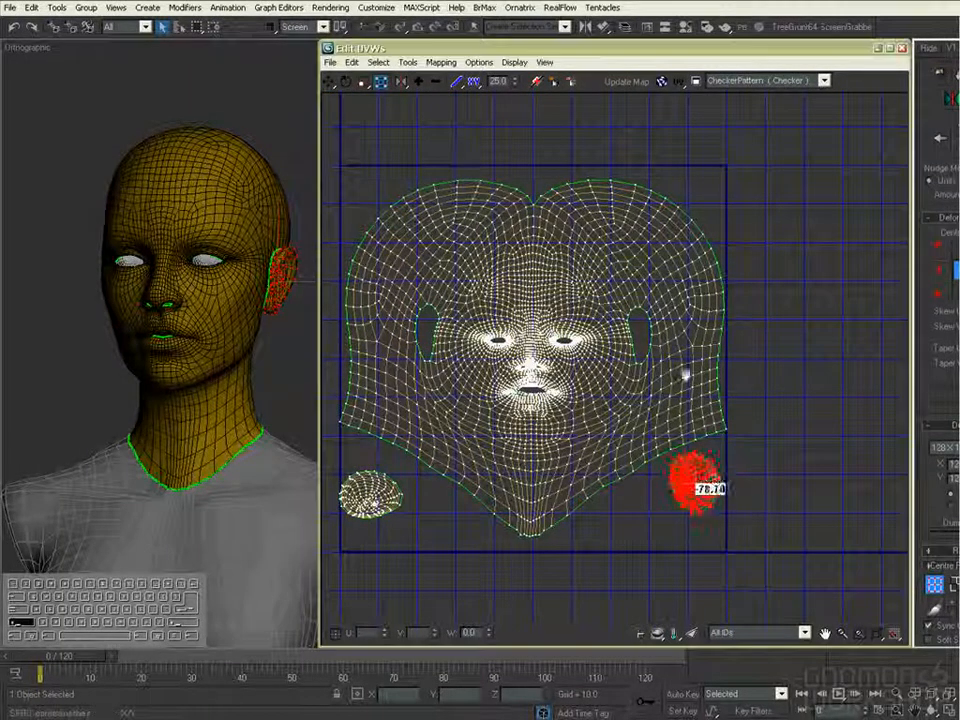
{"action": "middle_click_drag", "start_coordinate": [719, 458], "coordinate": [685, 374]}
{"action": "scroll", "coordinate": [685, 374], "scroll_direction": "up", "scroll_amount": 3}
{"action": "left_click", "coordinate": [955, 585]}
{"action": "left_click", "coordinate": [655, 420]}
- Select the left-hand ear shell and rotate it upright to match the other ear
{"action": "left_click_drag", "start_coordinate": [686, 364], "coordinate": [685, 418]}
{"action": "middle_click_drag", "start_coordinate": [400, 430], "coordinate": [830, 489]}
{"action": "left_click", "coordinate": [500, 500]}
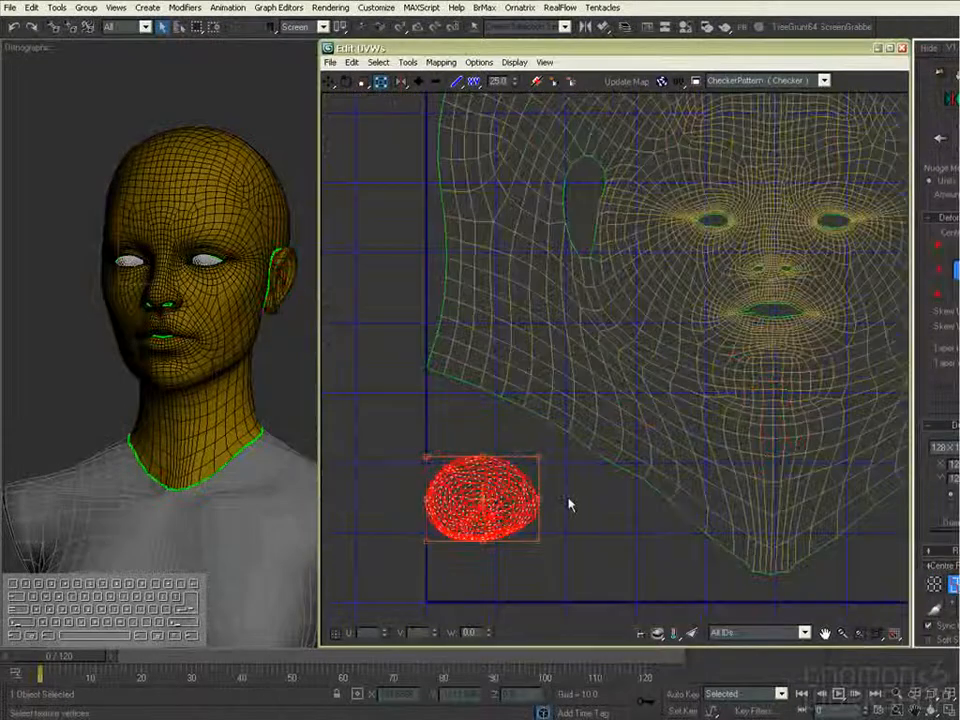
{"action": "left_click_drag", "start_coordinate": [539, 499], "coordinate": [543, 556]}
{"action": "left_click", "coordinate": [574, 530]}
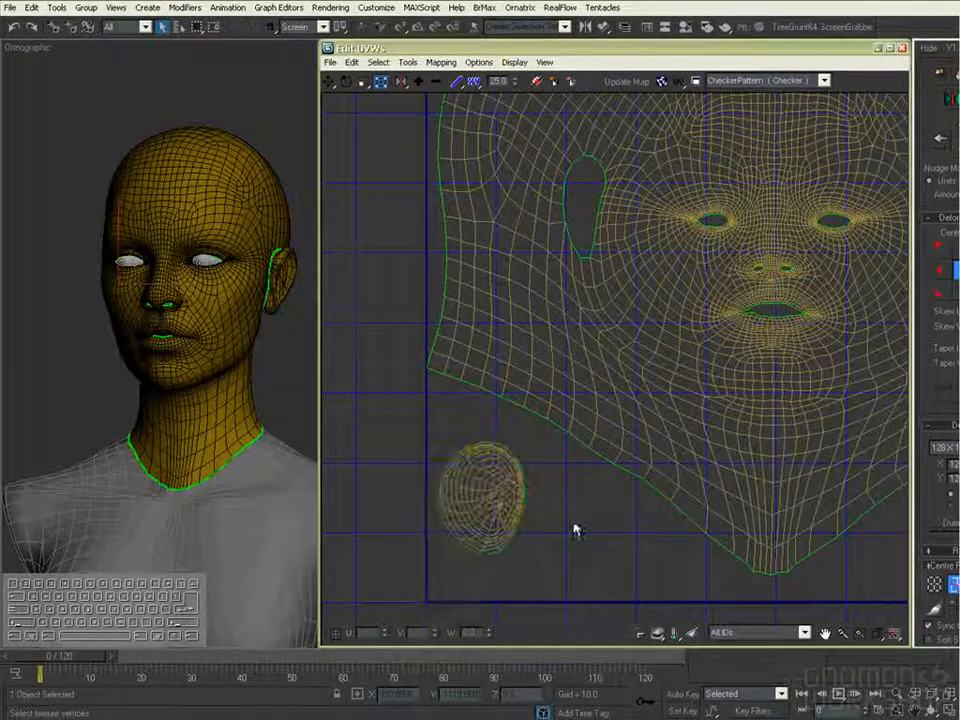
- Move the ear shells into the two lower corners of the UV square, beneath the head shell
{"action": "left_click", "coordinate": [497, 467]}
{"action": "left_click_drag", "start_coordinate": [497, 467], "coordinate": [489, 456]}
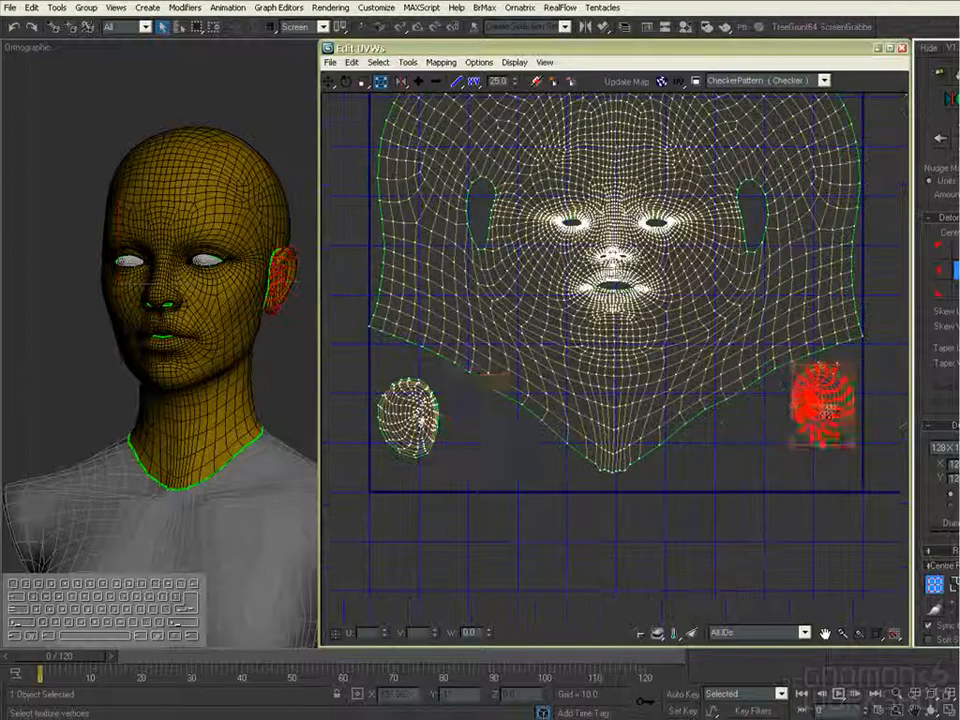
{"action": "left_click_drag", "start_coordinate": [828, 410], "coordinate": [481, 420]}
{"action": "scroll", "coordinate": [481, 420], "scroll_direction": "up", "scroll_amount": 3}
{"action": "middle_click_drag", "start_coordinate": [481, 420], "coordinate": [562, 454]}
{"action": "left_click_drag", "start_coordinate": [600, 451], "coordinate": [598, 455]}
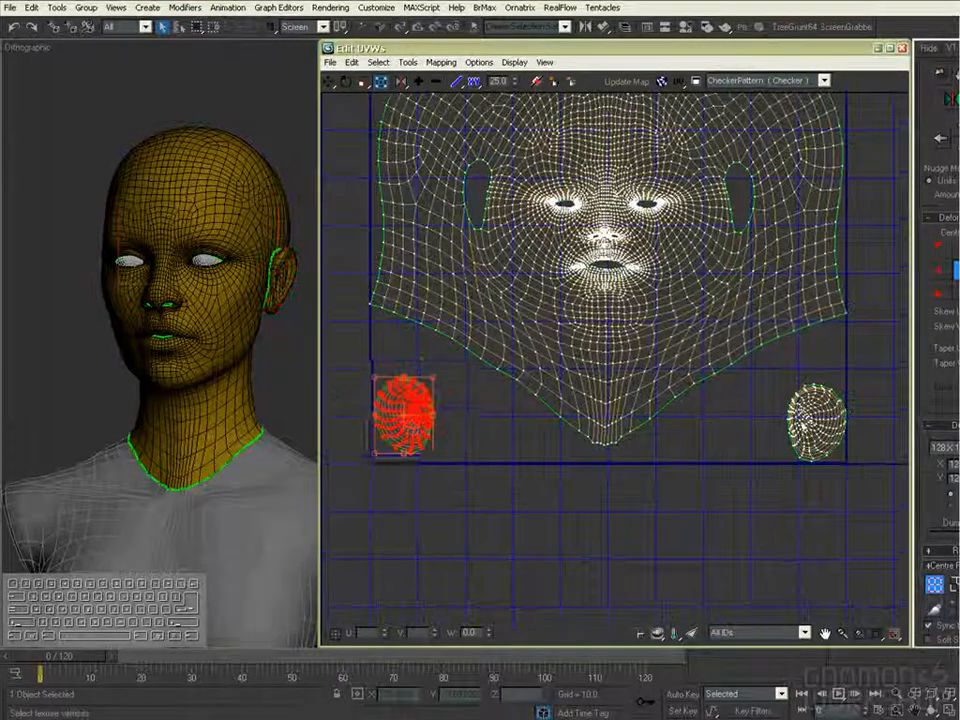
- Close the UV editor and give the head a material with a Checker diffuse map, setting its U tiling to 50 and adjusting its V tiling
{"action": "left_click", "coordinate": [901, 48]}
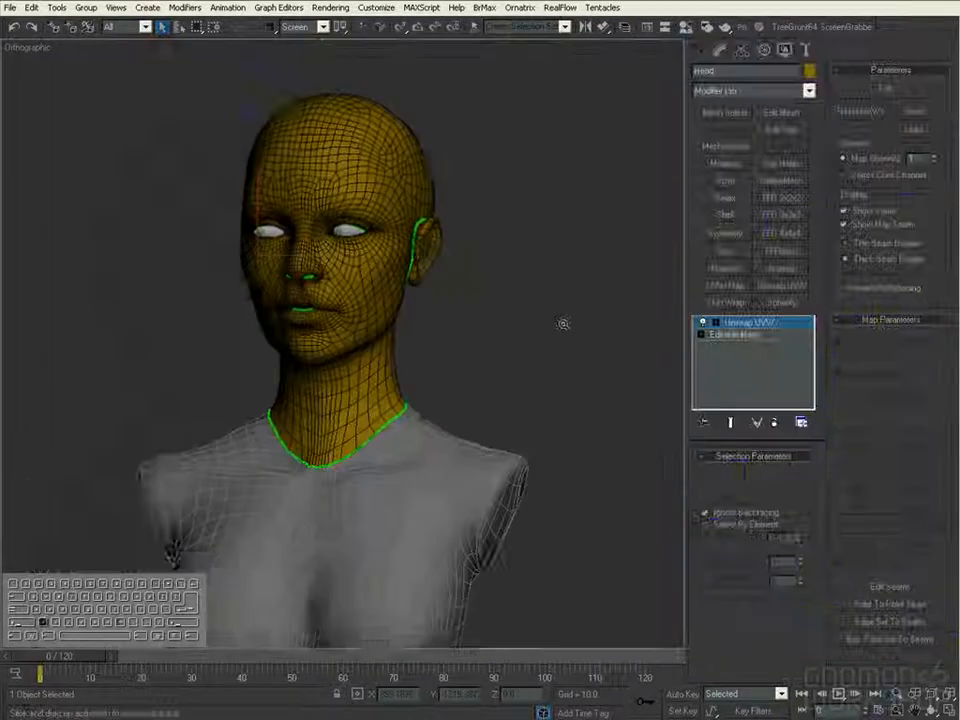
{"action": "key", "text": "m"}
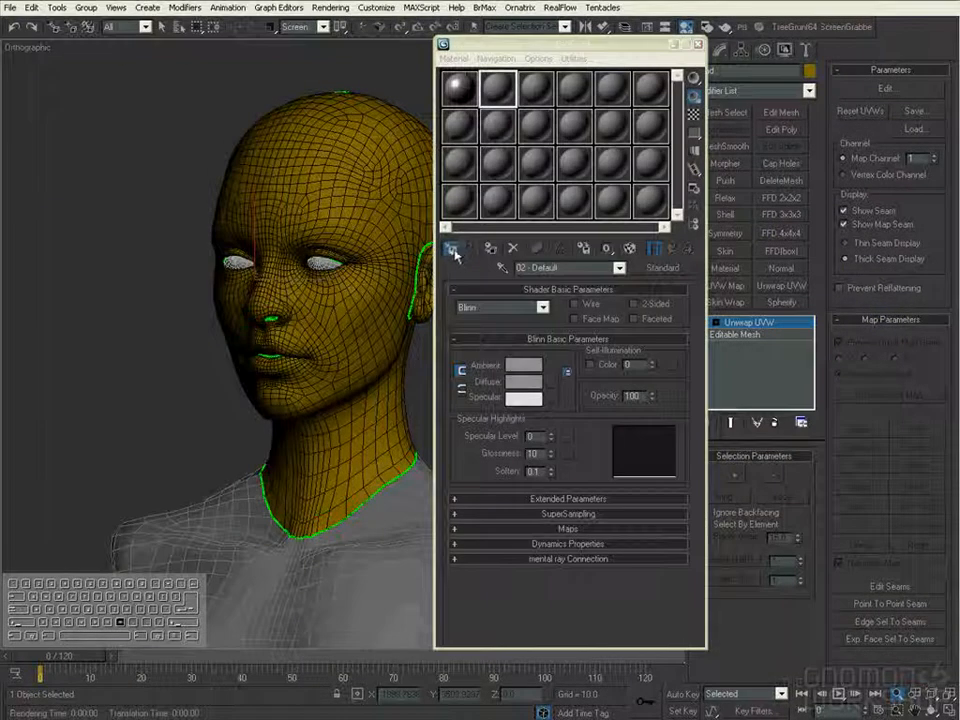
{"action": "left_click", "coordinate": [453, 251]}
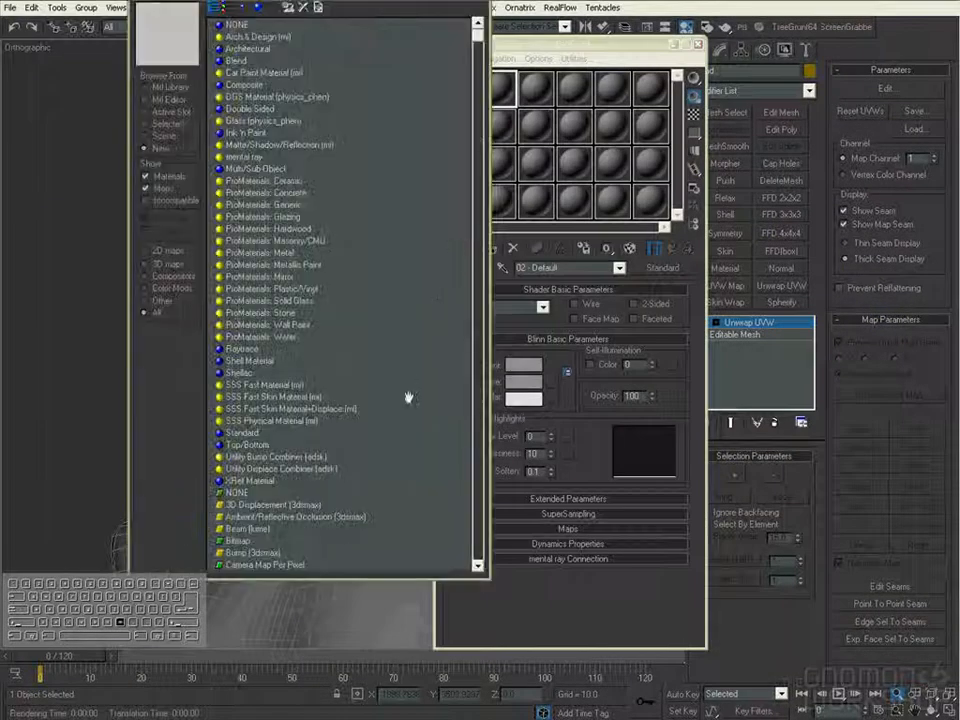
{"action": "scroll", "coordinate": [399, 214], "scroll_direction": "down", "scroll_amount": 6}
{"action": "double_click", "coordinate": [252, 434]}
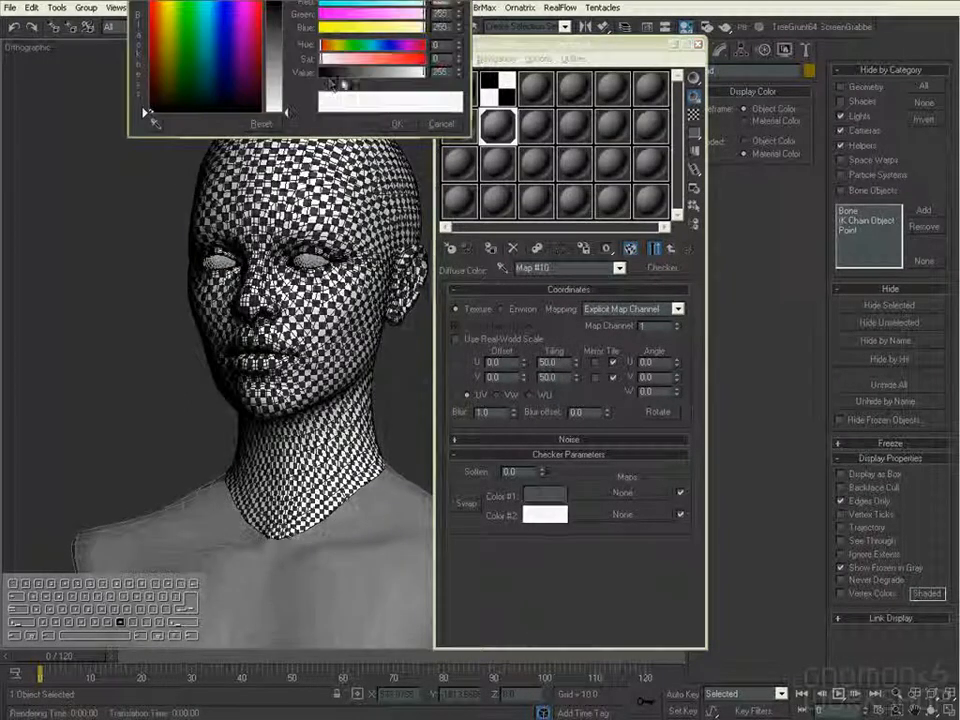
{"action": "left_click_drag", "start_coordinate": [440, 72], "coordinate": [374, 76]}
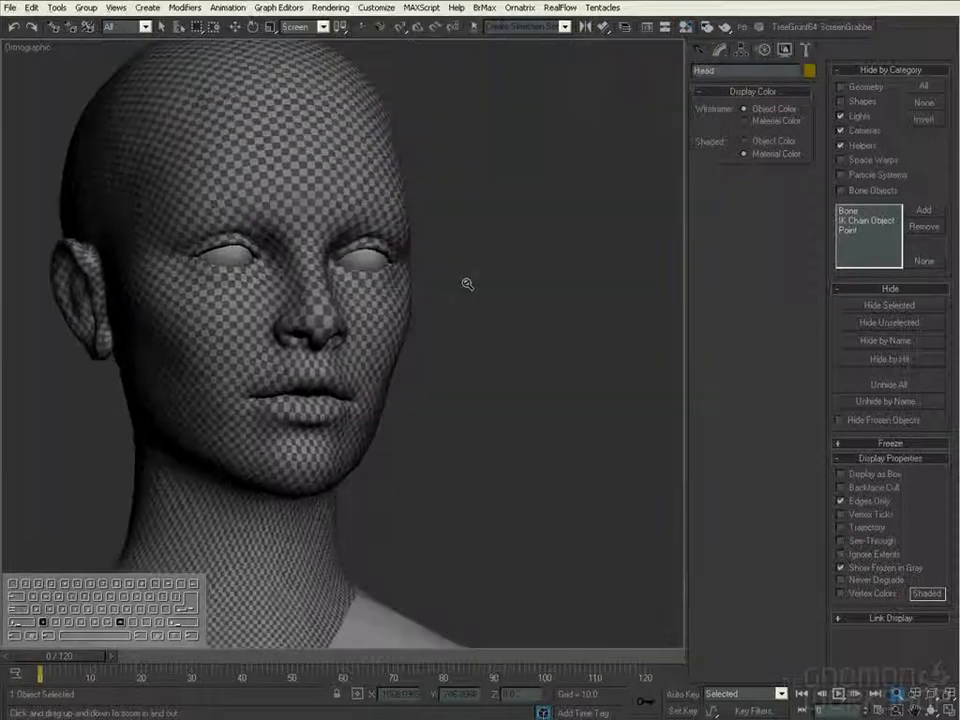
{"action": "left_click_drag", "start_coordinate": [655, 412], "coordinate": [668, 397]}
- Reopen the head's UV editor and shrink and reposition its window so the model stays in view
{"action": "left_click", "coordinate": [885, 90]}
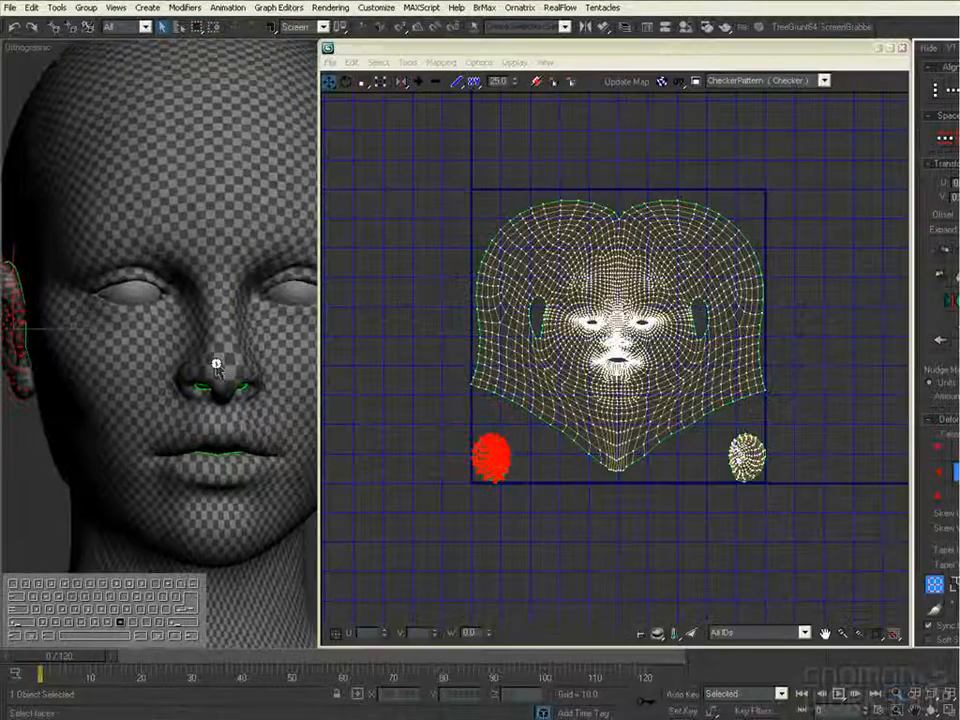
{"action": "scroll", "coordinate": [697, 297], "scroll_direction": "up", "scroll_amount": 5}
{"action": "middle_click_drag", "start_coordinate": [697, 297], "coordinate": [705, 180]}
{"action": "left_click_drag", "start_coordinate": [822, 50], "coordinate": [719, 38]}
{"action": "left_click_drag", "start_coordinate": [809, 633], "coordinate": [651, 460]}
{"action": "left_click_drag", "start_coordinate": [592, 39], "coordinate": [382, 55]}
- Examine the checker pattern on the face and neck alongside the head's UV shell
{"action": "middle_click_drag", "start_coordinate": [450, 510], "coordinate": [553, 471], "text": "alt"}
{"action": "left_click_drag", "start_coordinate": [440, 473], "coordinate": [397, 370]}
{"action": "middle_click_drag", "start_coordinate": [540, 440], "coordinate": [580, 480], "text": "alt"}
{"action": "middle_click_drag", "start_coordinate": [383, 487], "coordinate": [430, 497], "text": "alt"}
{"action": "scroll", "coordinate": [430, 497], "scroll_direction": "up", "scroll_amount": 2}
{"action": "middle_click_drag", "start_coordinate": [300, 185], "coordinate": [382, 238]}
{"action": "scroll", "coordinate": [370, 225], "scroll_direction": "up", "scroll_amount": 2}
{"action": "left_click_drag", "start_coordinate": [342, 53], "coordinate": [507, 64]}
{"action": "scroll", "coordinate": [495, 210], "scroll_direction": "up", "scroll_amount": 4}
{"action": "middle_click_drag", "start_coordinate": [456, 165], "coordinate": [519, 190]}
{"action": "middle_click_drag", "start_coordinate": [519, 200], "coordinate": [490, 260]}
{"action": "middle_click_drag", "start_coordinate": [530, 225], "coordinate": [440, 285]}
- Turn off the background grid in the UV editor's display preferences
{"action": "left_click", "coordinate": [332, 67]}
{"action": "left_click", "coordinate": [354, 133]}
{"action": "left_click", "coordinate": [401, 88]}
{"action": "middle_click_drag", "start_coordinate": [360, 130], "coordinate": [376, 107]}
{"action": "left_click", "coordinate": [332, 68]}
{"action": "left_click", "coordinate": [354, 136]}
{"action": "left_click", "coordinate": [194, 171]}
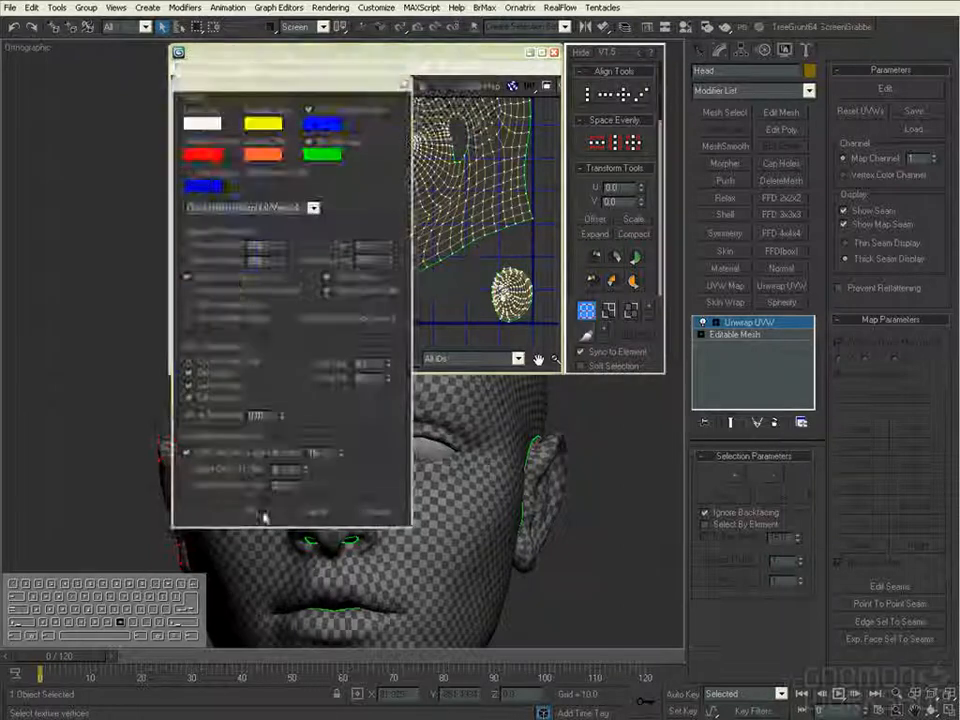
{"action": "left_click", "coordinate": [251, 510]}
- Using soft selection with a 2.45 falloff, raise the neck shell's front tip and adjust its lower side corner
{"action": "middle_click_drag", "start_coordinate": [463, 271], "coordinate": [471, 282]}
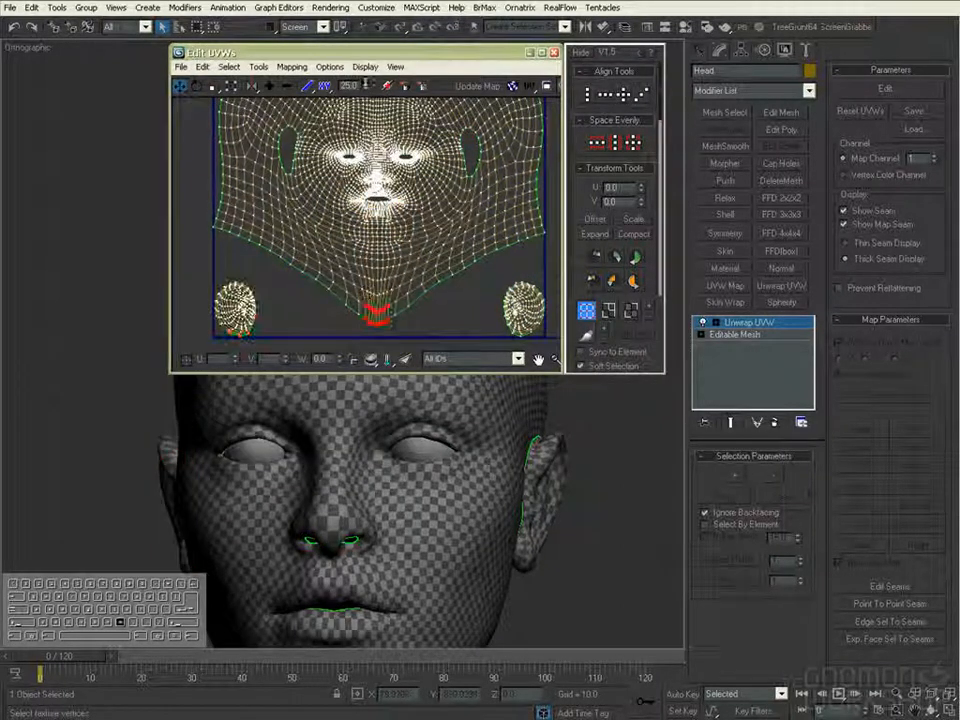
{"action": "scroll", "coordinate": [380, 280], "scroll_direction": "up", "scroll_amount": 5}
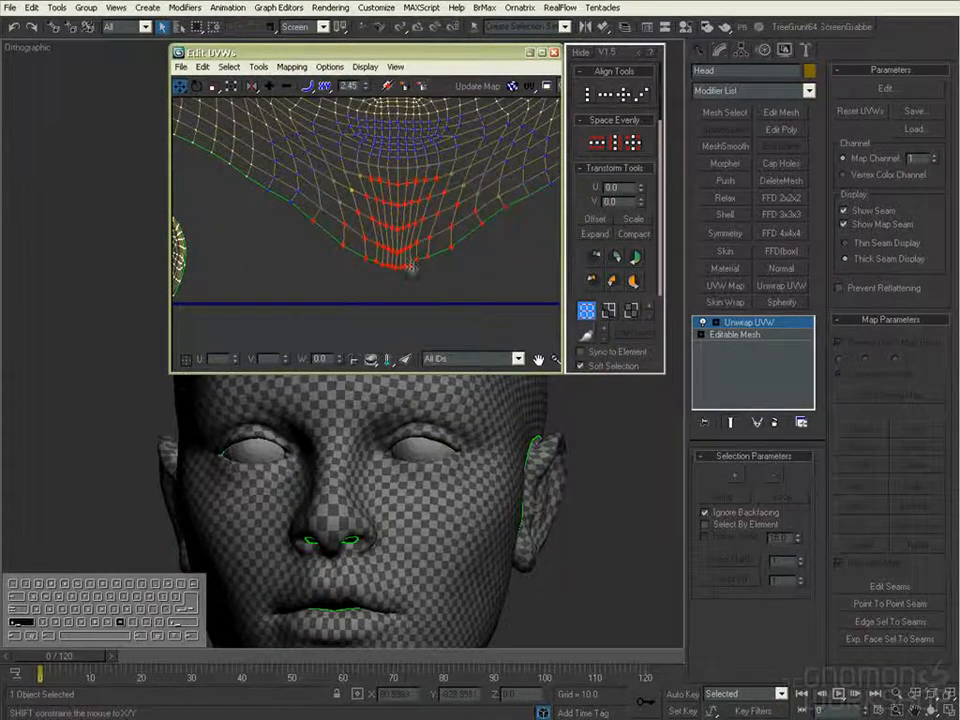
{"action": "scroll", "coordinate": [446, 279], "scroll_direction": "down", "scroll_amount": 3}
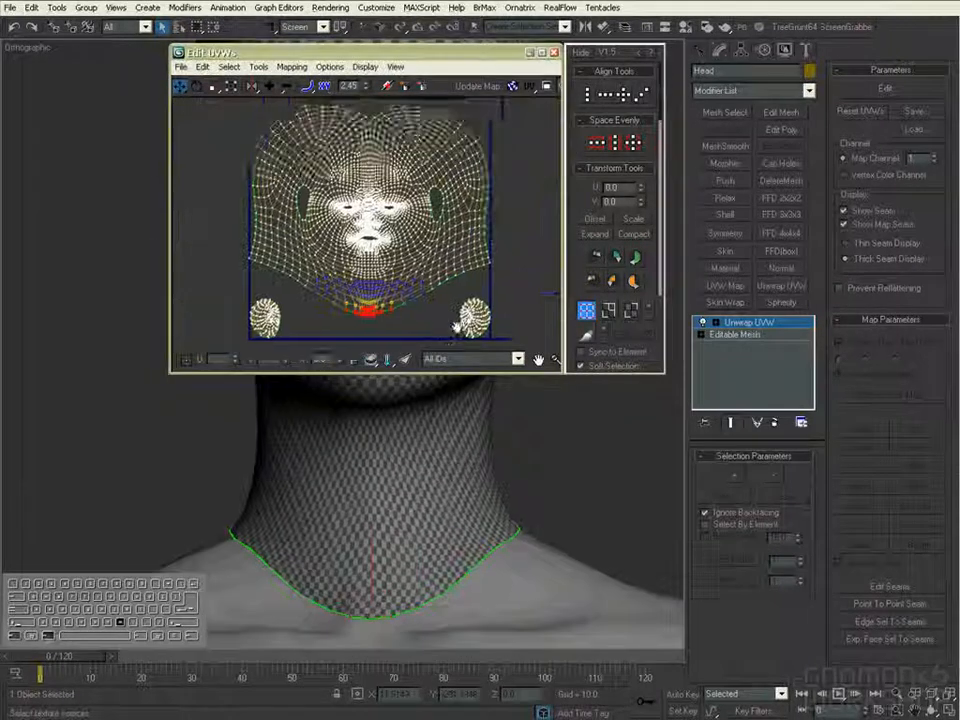
{"action": "middle_click_drag", "start_coordinate": [495, 243], "coordinate": [494, 245]}
{"action": "left_click_drag", "start_coordinate": [528, 246], "coordinate": [513, 255]}
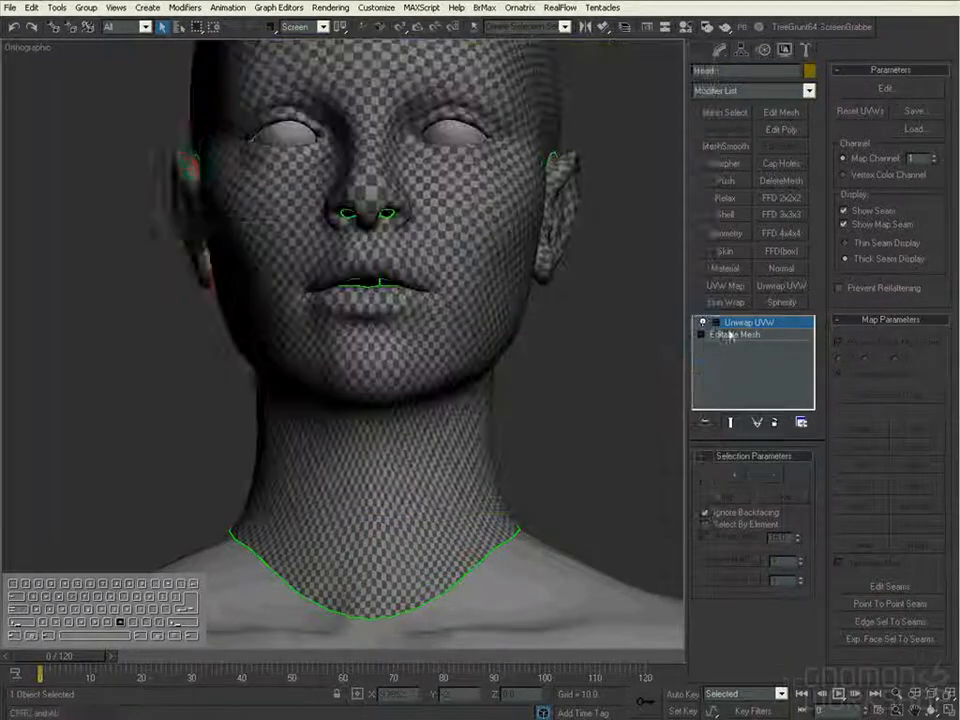
- Switch to edge level and select the edges across the front of the face on the model
{"action": "key", "text": "2"}
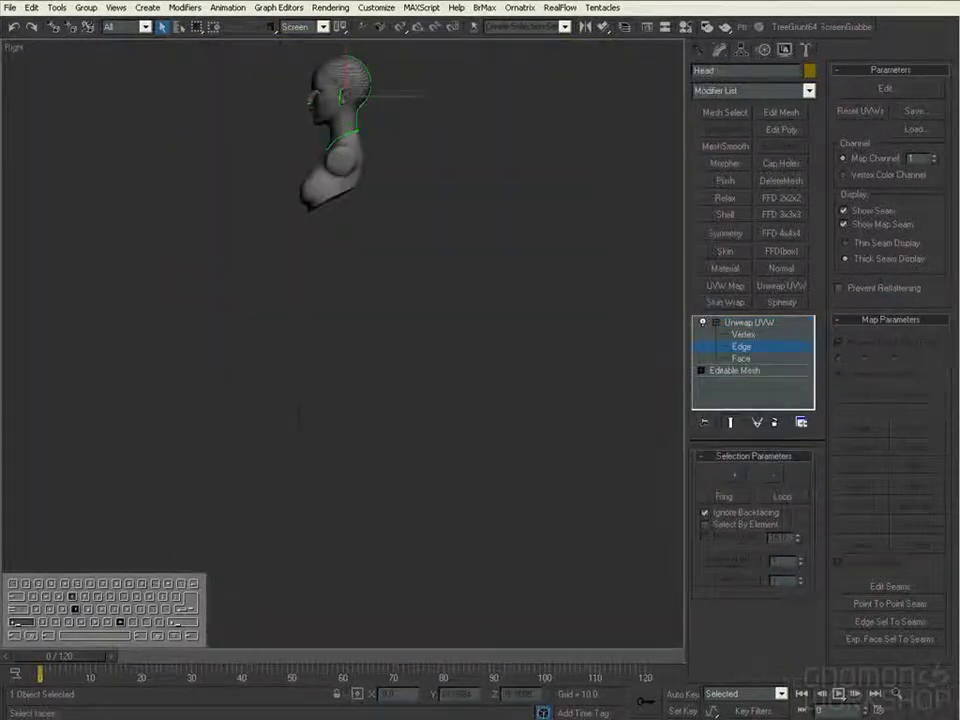
{"action": "scroll", "coordinate": [204, 34], "scroll_direction": "up", "scroll_amount": 4}
{"action": "middle_click_drag", "start_coordinate": [217, 99], "coordinate": [217, 50], "text": "ctrl+alt"}
{"action": "middle_click_drag", "start_coordinate": [217, 50], "coordinate": [220, 330]}
{"action": "mouse_move", "coordinate": [257, 237]}
{"action": "left_mouse_down"}
{"action": "mouse_move", "coordinate": [407, 251]}
{"action": "mouse_move", "coordinate": [424, 407]}
{"action": "mouse_move", "coordinate": [251, 237]}
{"action": "left_mouse_up"}
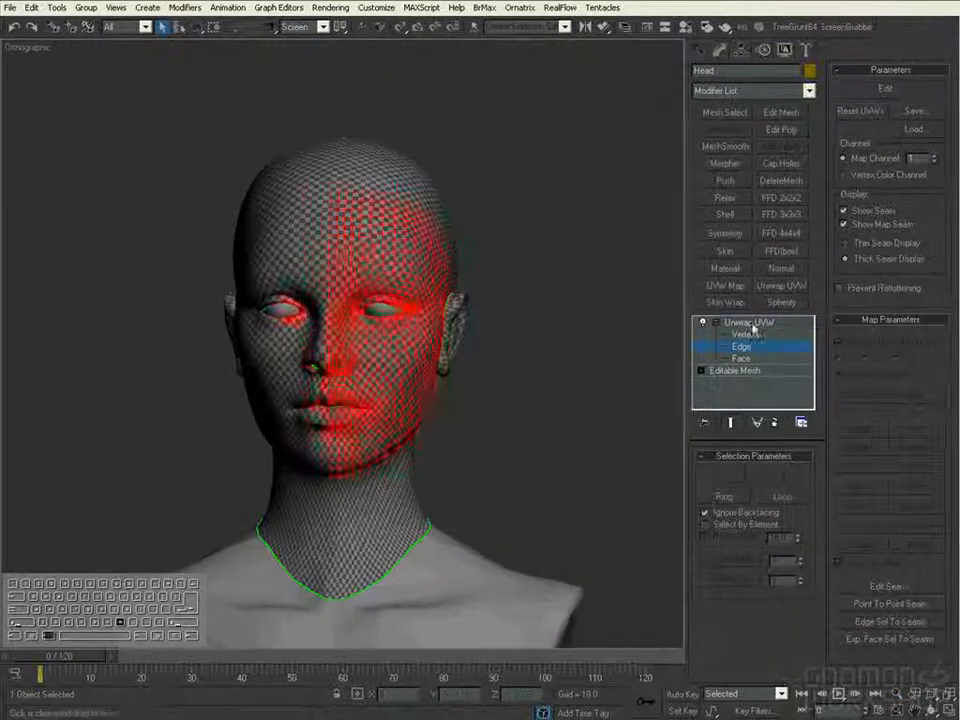
- Reopen the UV editor and place it beside the model with the face area of the shell in view
{"action": "left_click", "coordinate": [885, 88]}
{"action": "left_click_drag", "start_coordinate": [255, 52], "coordinate": [548, 40]}
{"action": "middle_click_drag", "start_coordinate": [660, 532], "coordinate": [433, 552], "text": "alt"}
{"action": "scroll", "coordinate": [433, 552], "scroll_direction": "down", "scroll_amount": 5}
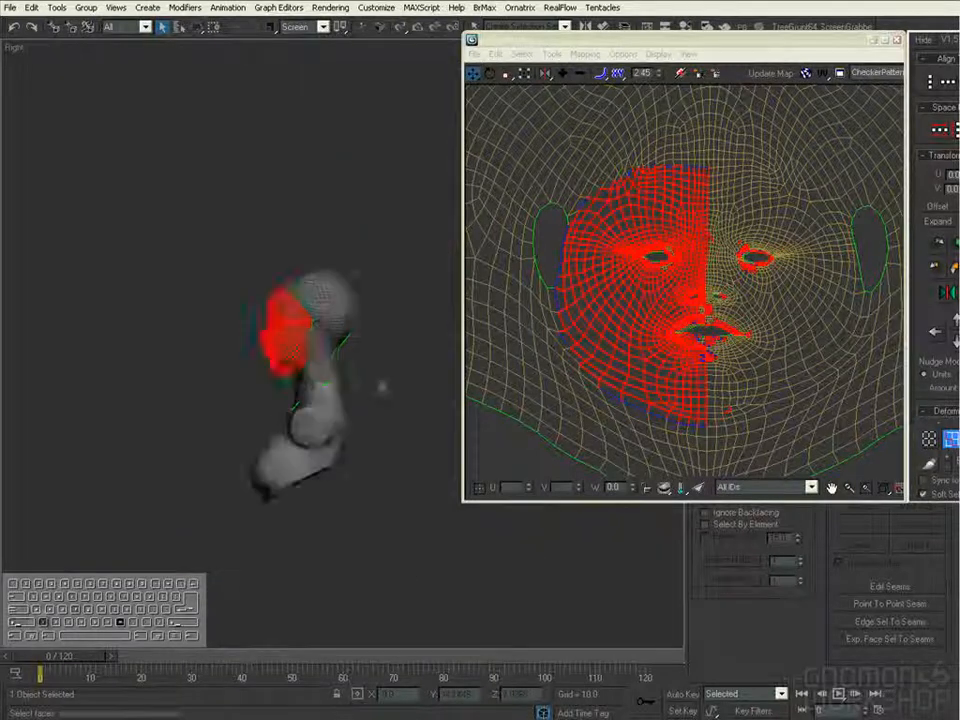
- Select the whole front of the face from the side view and switch to editing UV vertices
{"action": "left_click_drag", "start_coordinate": [232, 235], "coordinate": [264, 273]}
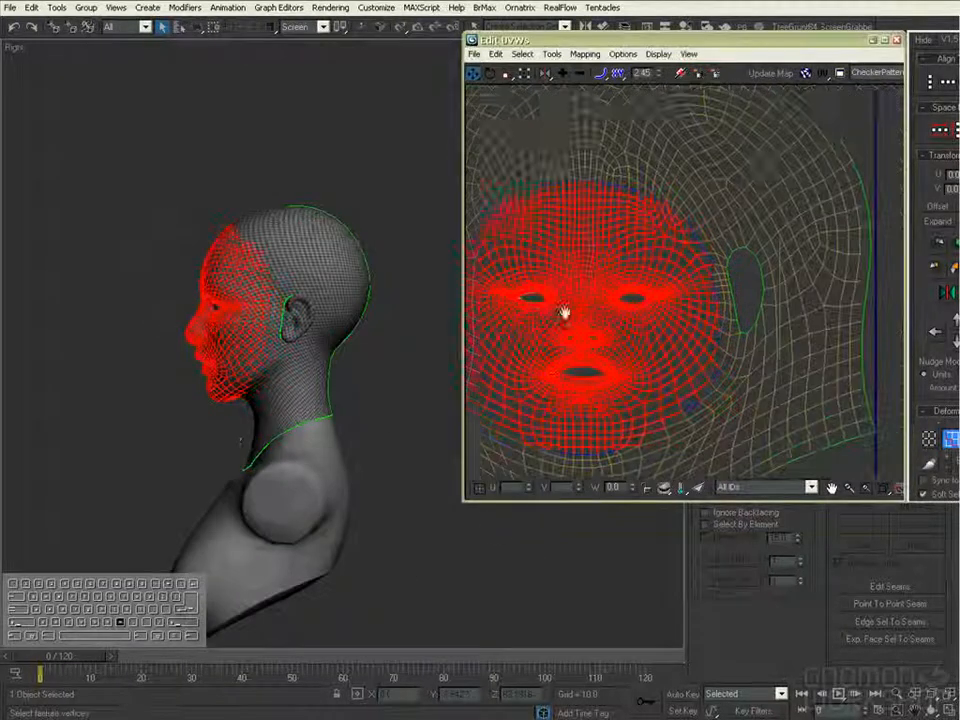
{"action": "middle_click_drag", "start_coordinate": [565, 313], "coordinate": [543, 312]}
{"action": "left_click", "coordinate": [930, 440]}
{"action": "left_click_drag", "start_coordinate": [716, 42], "coordinate": [580, 62]}
{"action": "middle_click_drag", "start_coordinate": [630, 462], "coordinate": [724, 425]}
{"action": "scroll", "coordinate": [724, 425], "scroll_direction": "down", "scroll_amount": 2}
- Set the soft-selection falloff to 3.87 and enlarge the selected face UVs with the Freeform tool
{"action": "left_click_drag", "start_coordinate": [521, 67], "coordinate": [531, 57]}
{"action": "left_click", "coordinate": [388, 93]}
{"action": "scroll", "coordinate": [632, 206], "scroll_direction": "down", "scroll_amount": 1}
{"action": "left_click_drag", "start_coordinate": [632, 204], "coordinate": [644, 172], "text": "ctrl+alt"}
{"action": "middle_click_drag", "start_coordinate": [240, 262], "coordinate": [305, 281], "text": "alt"}
{"action": "scroll", "coordinate": [285, 258], "scroll_direction": "up", "scroll_amount": 5}
{"action": "left_click_drag", "start_coordinate": [643, 183], "coordinate": [645, 182], "text": "ctrl+alt"}
{"action": "left_click_drag", "start_coordinate": [464, 97], "coordinate": [465, 111]}
{"action": "left_click_drag", "start_coordinate": [645, 182], "coordinate": [682, 139], "text": "ctrl+alt"}
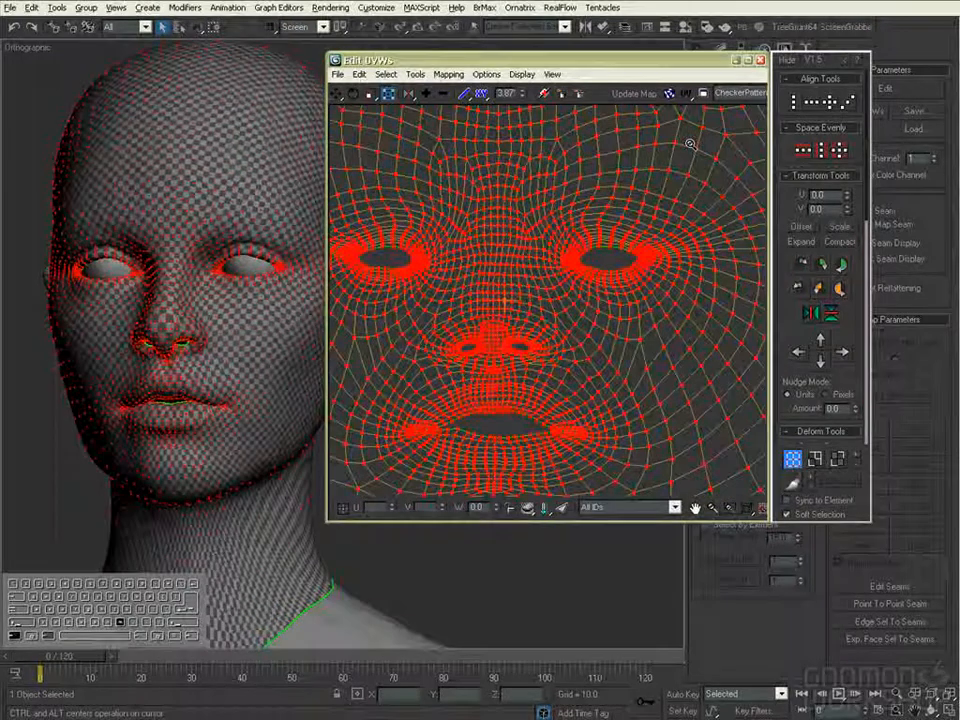
{"action": "middle_click_drag", "start_coordinate": [690, 144], "coordinate": [690, 132], "text": "ctrl+alt"}
- Select the vertices at the tip of the nose from the right side view of the model
{"action": "key", "text": "r"}
{"action": "middle_click_drag", "start_coordinate": [257, 452], "coordinate": [60, 452]}
{"action": "key", "text": "z"}
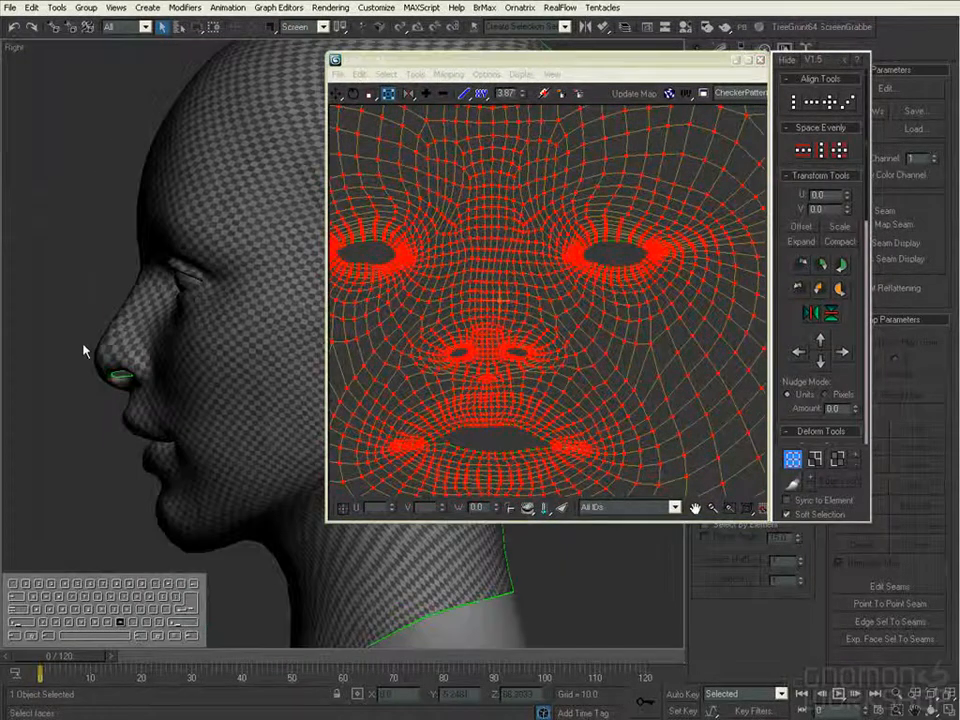
{"action": "left_click", "coordinate": [88, 346]}
{"action": "scroll", "coordinate": [122, 372], "scroll_direction": "up", "scroll_amount": 3}
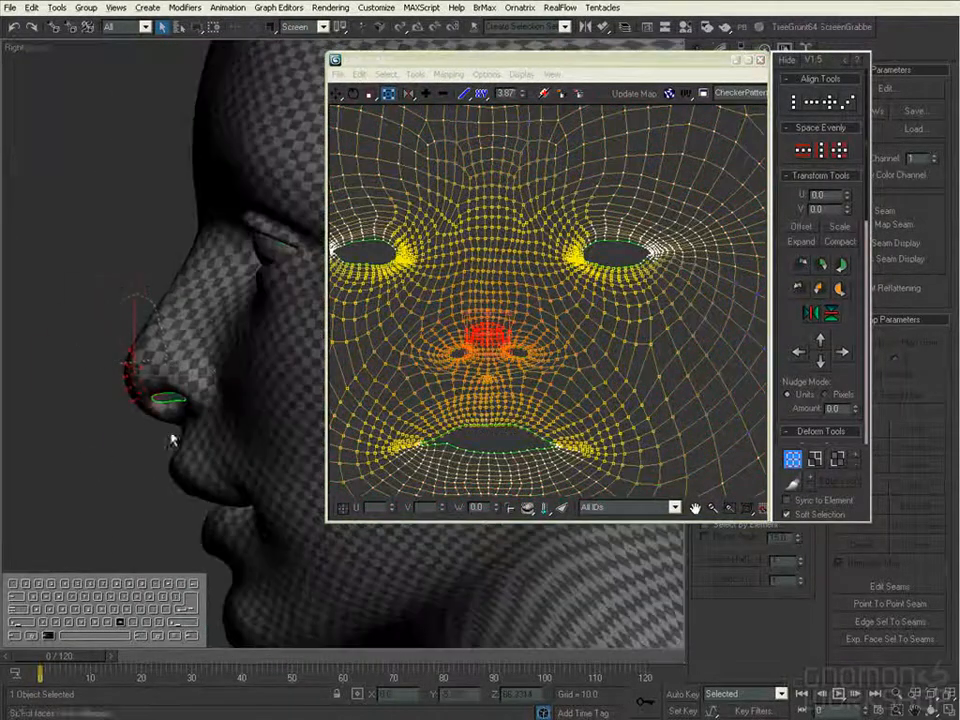
{"action": "left_click_drag", "start_coordinate": [128, 430], "coordinate": [122, 425]}
{"action": "middle_click_drag", "start_coordinate": [128, 430], "coordinate": [300, 433], "text": "alt"}
{"action": "scroll", "coordinate": [300, 433], "scroll_direction": "up", "scroll_amount": 3}
- Enlarge the nose UVs with the Freeform tool, changing the falloff curve and reducing the falloff to 0.96 and then 0.41
{"action": "left_click_drag", "start_coordinate": [522, 94], "coordinate": [522, 195]}
{"action": "mouse_move", "coordinate": [531, 300]}
{"action": "left_mouse_down", "text": "ctrl+alt"}
{"action": "mouse_move", "coordinate": [540, 290]}
{"action": "mouse_move", "coordinate": [540, 311]}
{"action": "left_mouse_up", "text": "ctrl+alt"}
{"action": "left_click_drag", "start_coordinate": [467, 95], "coordinate": [472, 153]}
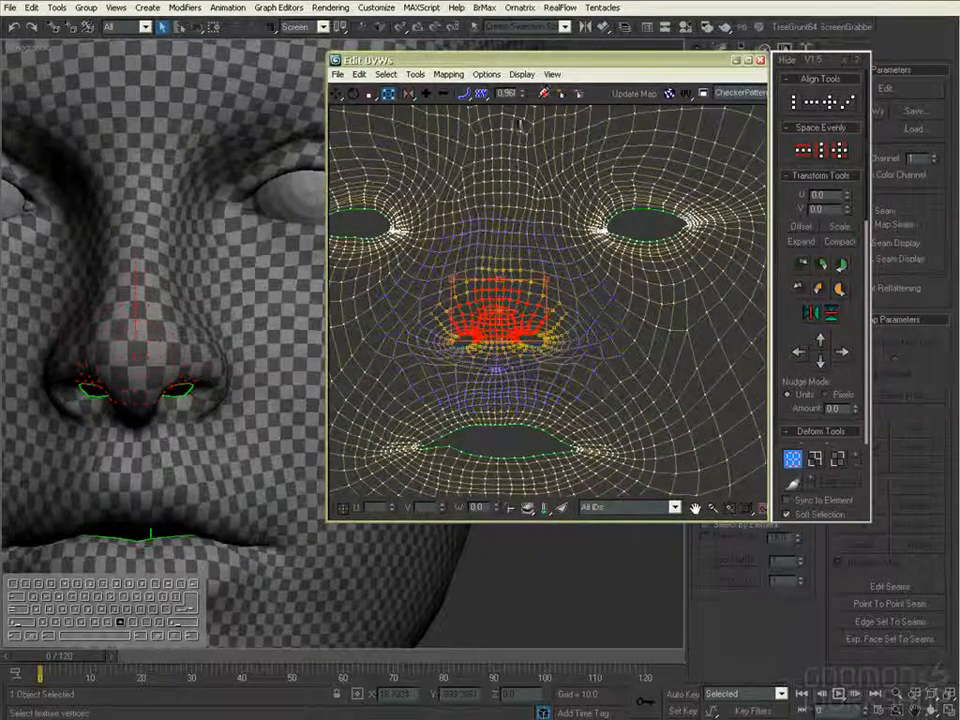
{"action": "scroll", "coordinate": [548, 270], "scroll_direction": "up", "scroll_amount": 2}
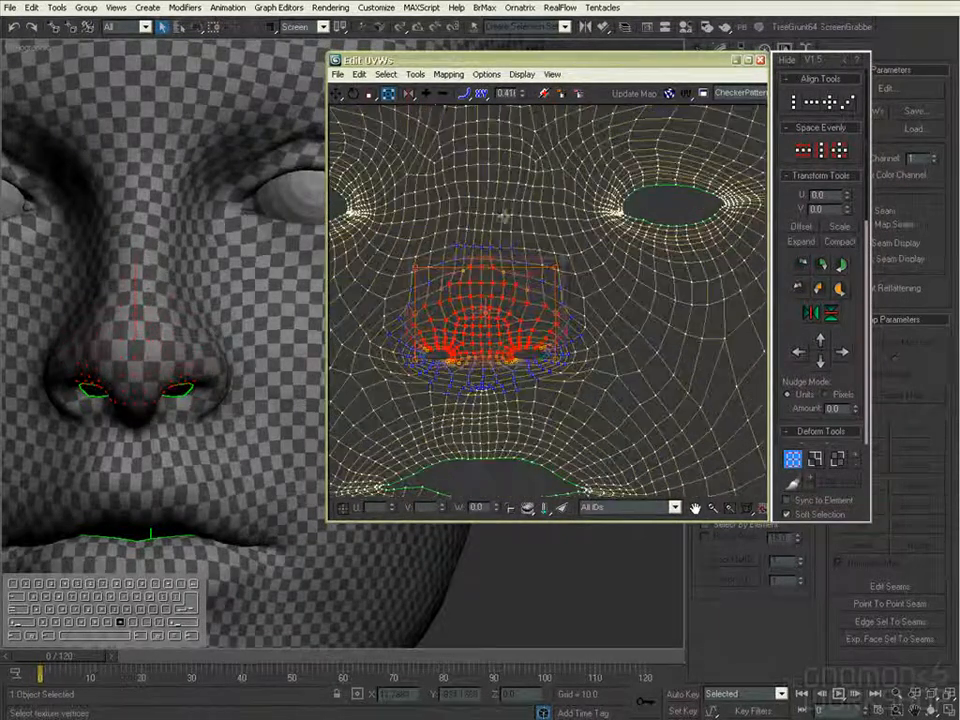
{"action": "left_click_drag", "start_coordinate": [561, 258], "coordinate": [690, 163]}
- Select the UV vertex beside the left-hand nostril in the layout and relax the area around it
{"action": "middle_click_drag", "start_coordinate": [238, 381], "coordinate": [86, 435], "text": "alt"}
{"action": "middle_click_drag", "start_coordinate": [232, 411], "coordinate": [182, 401], "text": "alt"}
{"action": "scroll", "coordinate": [182, 401], "scroll_direction": "up", "scroll_amount": 4}
{"action": "left_click", "coordinate": [433, 311]}
{"action": "middle_click_drag", "start_coordinate": [510, 313], "coordinate": [609, 304]}
{"action": "scroll", "coordinate": [609, 304], "scroll_direction": "up", "scroll_amount": 4}
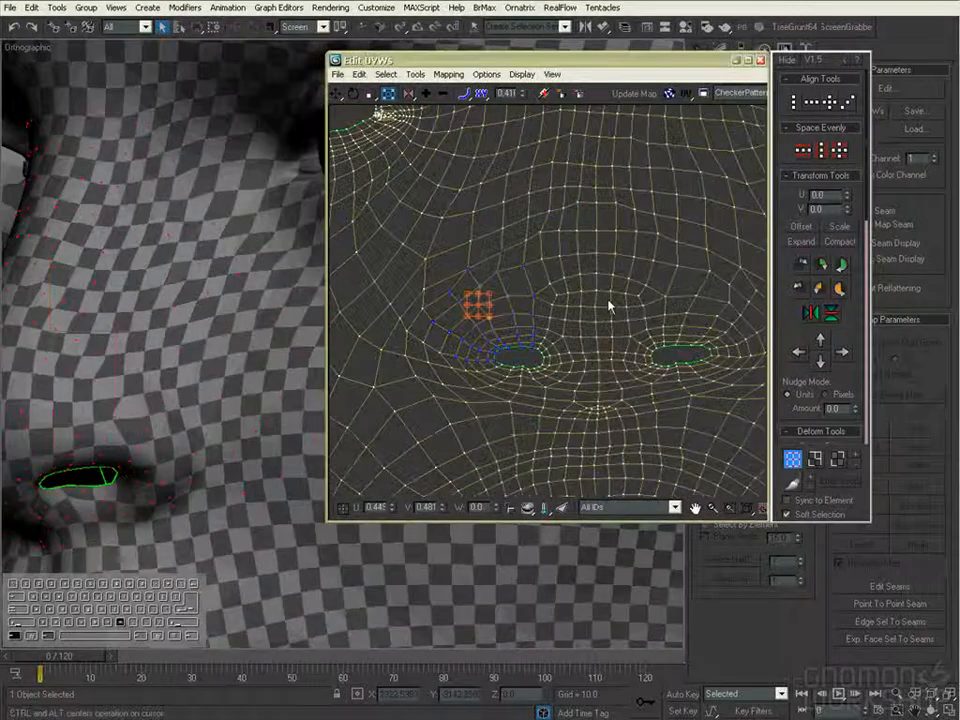
{"action": "scroll", "coordinate": [856, 326], "scroll_direction": "down", "scroll_amount": 10}
{"action": "left_click", "coordinate": [835, 373]}
{"action": "middle_click_drag", "start_coordinate": [574, 336], "coordinate": [572, 307]}
- Move the vertex on the outer wing of the left-hand nostril and relax the surrounding UVs again
{"action": "middle_click_drag", "start_coordinate": [216, 455], "coordinate": [235, 310], "text": "alt"}
{"action": "left_click", "coordinate": [428, 268]}
{"action": "left_click_drag", "start_coordinate": [432, 268], "coordinate": [457, 298]}
{"action": "mouse_move", "coordinate": [456, 298]}
{"action": "middle_mouse_down"}
{"action": "mouse_move", "coordinate": [441, 317]}
{"action": "mouse_move", "coordinate": [469, 302]}
{"action": "middle_mouse_up"}
{"action": "left_click", "coordinate": [826, 368]}
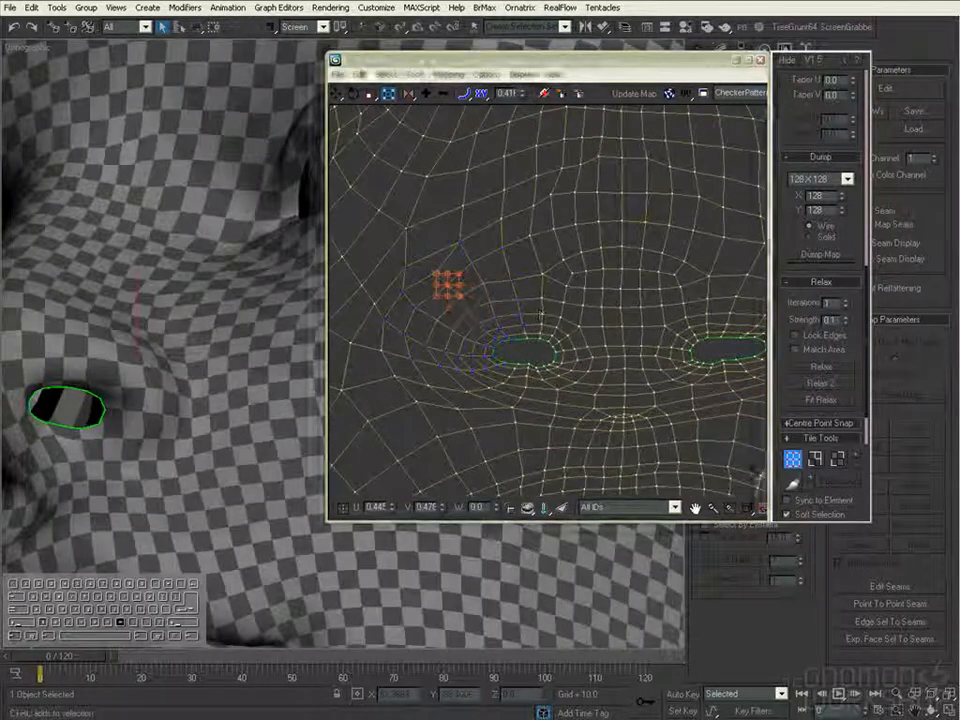
{"action": "left_click", "coordinate": [817, 369]}
- Select the vertex beside the right-hand nostril in the layout and relax it without soft selection
{"action": "middle_click_drag", "start_coordinate": [621, 387], "coordinate": [526, 402]}
{"action": "middle_click_drag", "start_coordinate": [205, 430], "coordinate": [559, 465], "text": "alt"}
{"action": "left_click", "coordinate": [188, 350]}
{"action": "middle_click_drag", "start_coordinate": [692, 354], "coordinate": [581, 381]}
{"action": "left_click", "coordinate": [601, 340]}
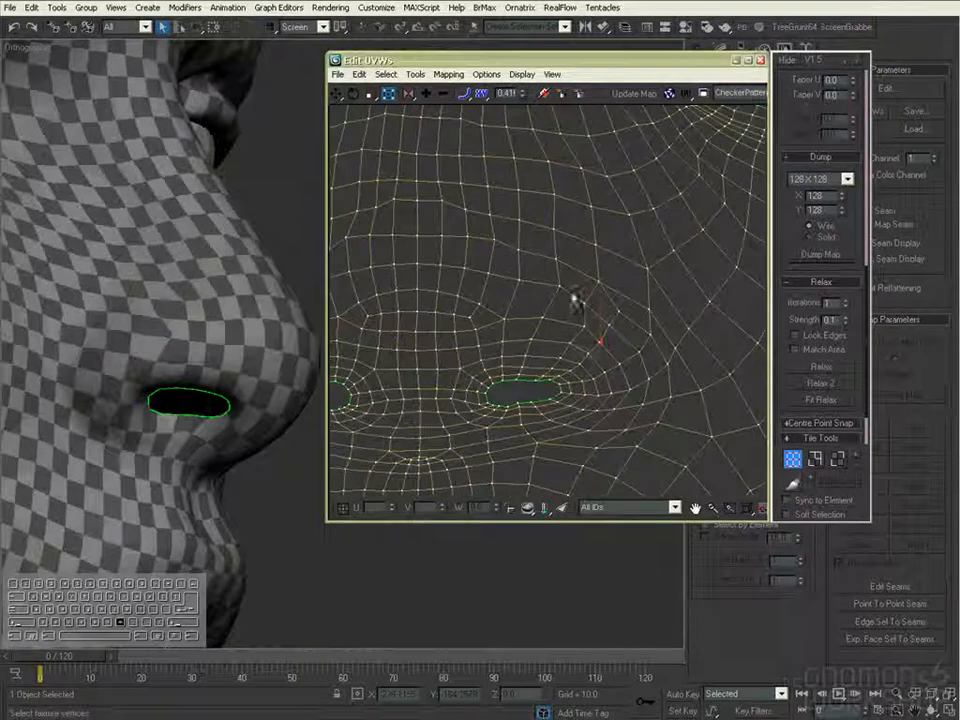
{"action": "left_click", "coordinate": [829, 371]}
- Turn soft selection back on and select the vertex at the inner corner of the right-hand eye opening
{"action": "middle_click_drag", "start_coordinate": [300, 330], "coordinate": [222, 480], "text": "alt"}
{"action": "middle_click_drag", "start_coordinate": [700, 170], "coordinate": [403, 391]}
{"action": "left_click", "coordinate": [450, 348]}
{"action": "left_click", "coordinate": [788, 513]}
{"action": "left_click", "coordinate": [507, 328]}
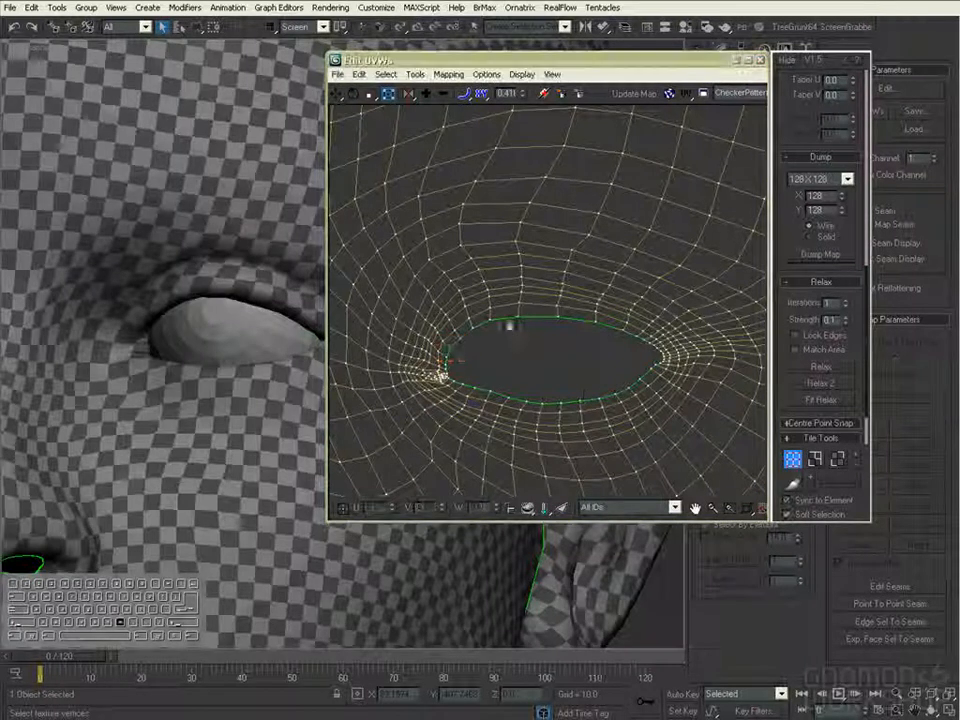
- Clear the selection and switch to the Move tool over the upper lid of the right-hand eye opening
{"action": "key", "text": "2"}
{"action": "scroll", "coordinate": [560, 262], "scroll_direction": "down", "scroll_amount": 5}
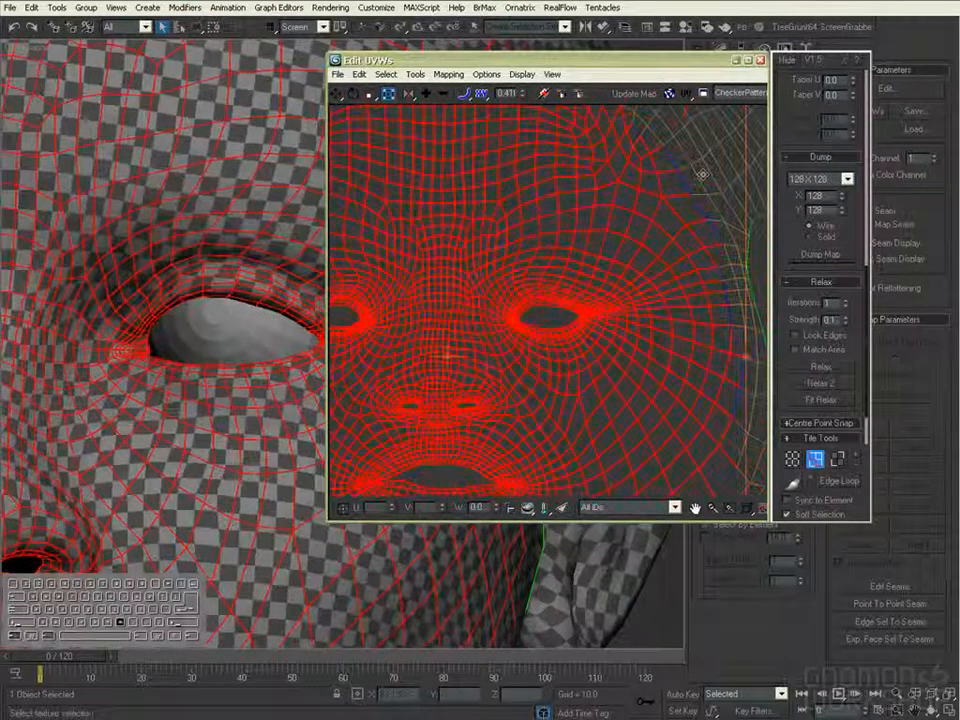
{"action": "left_click", "coordinate": [757, 250]}
{"action": "left_click", "coordinate": [337, 93]}
{"action": "scroll", "coordinate": [546, 248], "scroll_direction": "up", "scroll_amount": 8}
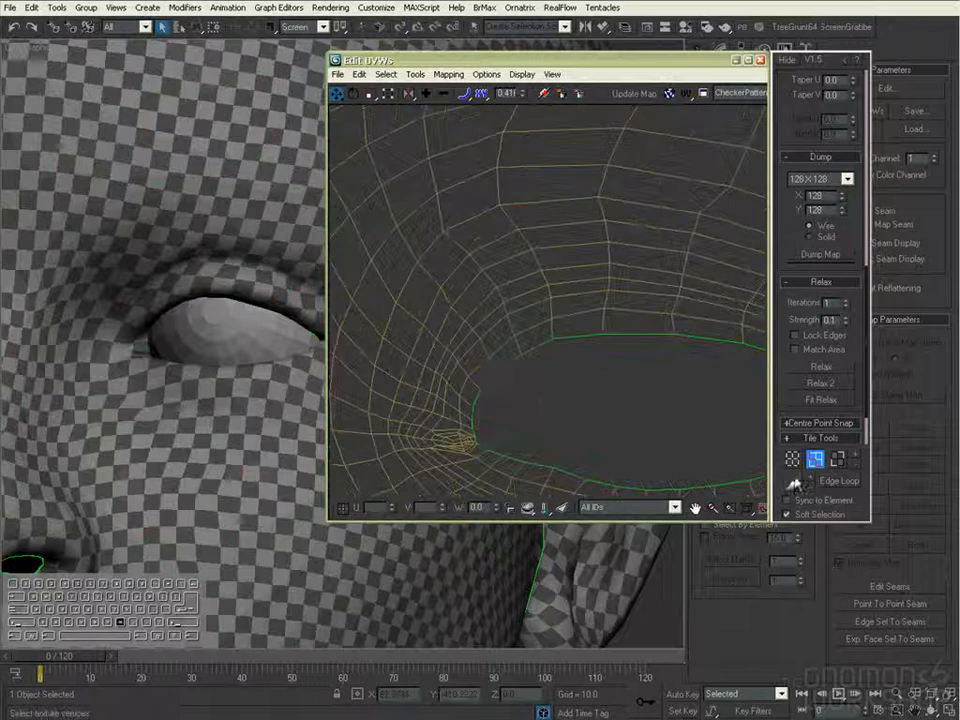
- Adjust the soft-selection falloff and pull the upper lid border vertices of the right-hand eye opening downward
{"action": "left_click_drag", "start_coordinate": [522, 94], "coordinate": [526, 68]}
{"action": "left_click_drag", "start_coordinate": [521, 355], "coordinate": [555, 368]}
{"action": "left_click_drag", "start_coordinate": [603, 338], "coordinate": [602, 368]}
{"action": "middle_click_drag", "start_coordinate": [665, 348], "coordinate": [576, 358]}
{"action": "left_click_drag", "start_coordinate": [583, 346], "coordinate": [580, 377]}
{"action": "left_click_drag", "start_coordinate": [654, 366], "coordinate": [648, 388]}
{"action": "middle_click_drag", "start_coordinate": [687, 379], "coordinate": [594, 369]}
{"action": "left_click_drag", "start_coordinate": [594, 369], "coordinate": [597, 379]}
{"action": "middle_click_drag", "start_coordinate": [510, 385], "coordinate": [603, 367]}
{"action": "left_click_drag", "start_coordinate": [399, 377], "coordinate": [403, 383]}
- Reduce the falloff to 0.22 and refine the upper lid rows of the eye opening by lowering individual vertices
{"action": "left_click_drag", "start_coordinate": [522, 97], "coordinate": [522, 112]}
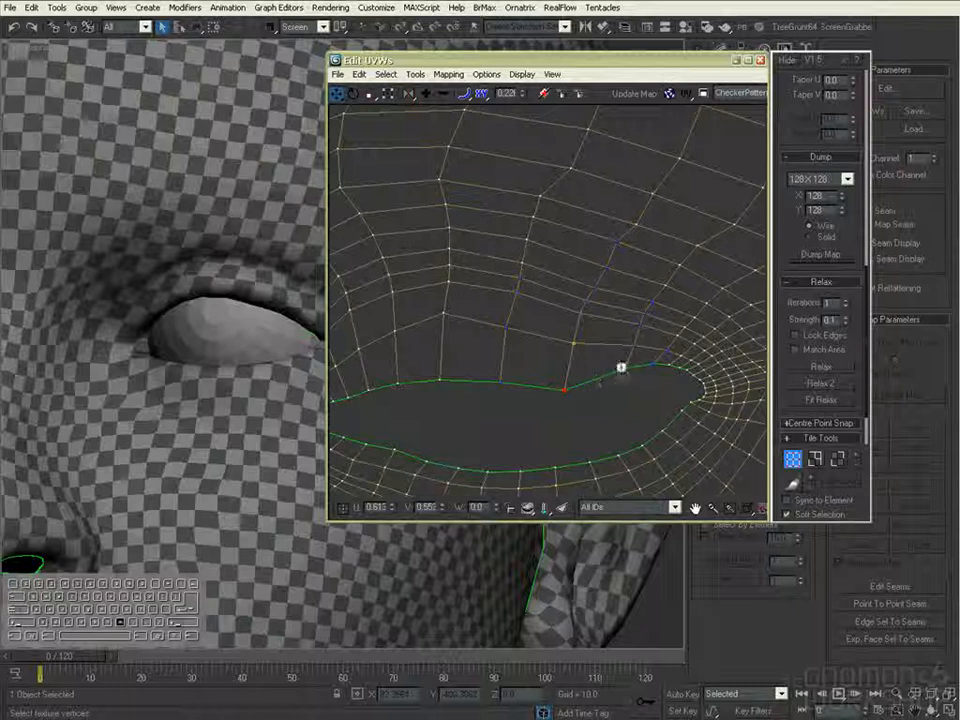
{"action": "left_click_drag", "start_coordinate": [621, 369], "coordinate": [675, 397]}
{"action": "left_click_drag", "start_coordinate": [572, 346], "coordinate": [572, 364]}
{"action": "middle_click_drag", "start_coordinate": [524, 345], "coordinate": [435, 370]}
{"action": "left_click_drag", "start_coordinate": [385, 373], "coordinate": [377, 401]}
{"action": "left_click_drag", "start_coordinate": [466, 316], "coordinate": [471, 342]}
{"action": "left_click_drag", "start_coordinate": [524, 309], "coordinate": [521, 334]}
{"action": "left_click_drag", "start_coordinate": [591, 316], "coordinate": [591, 335]}
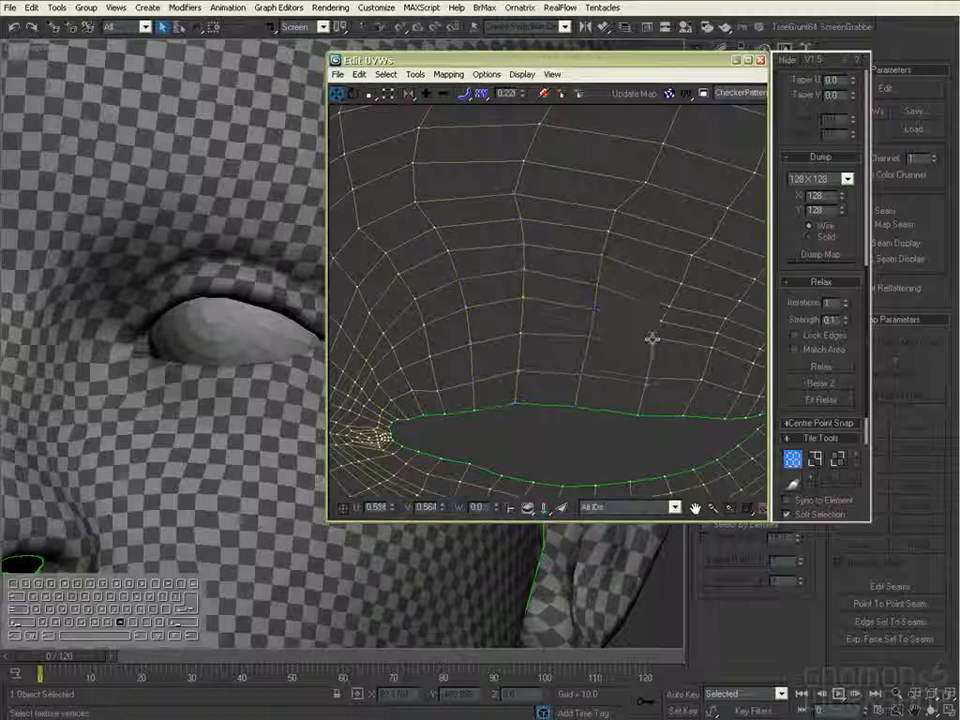
- Select the upper eyelid on the model to locate its matching vertices in the UV layout
{"action": "left_click", "coordinate": [243, 275]}
{"action": "left_click", "coordinate": [233, 263]}
{"action": "scroll", "coordinate": [611, 379], "scroll_direction": "down", "scroll_amount": 12}
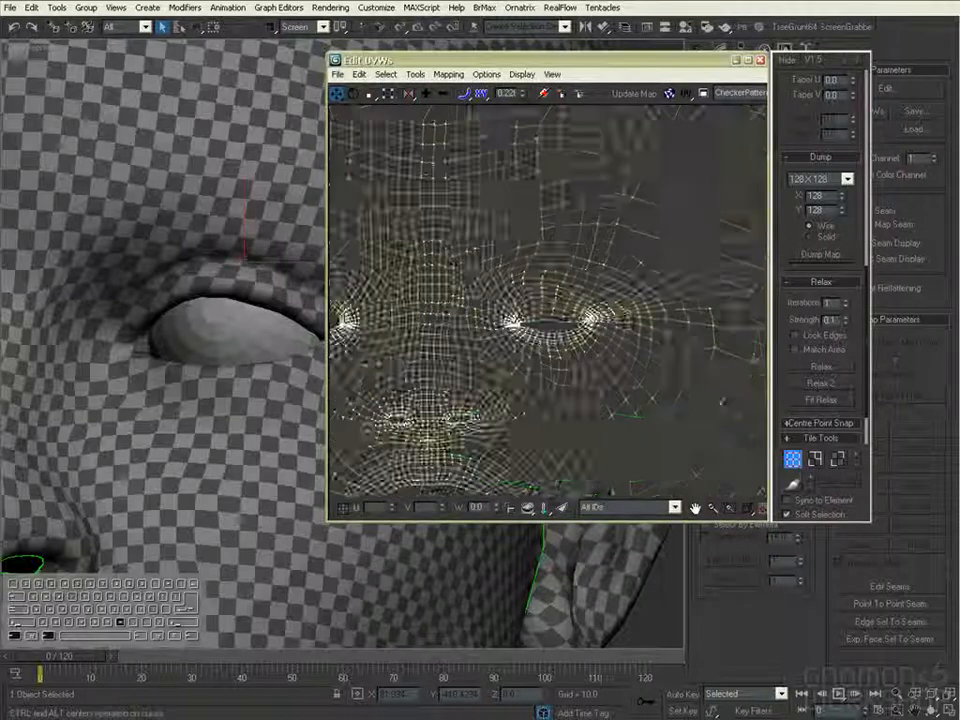
{"action": "scroll", "coordinate": [611, 379], "scroll_direction": "up", "scroll_amount": 1}
{"action": "scroll", "coordinate": [220, 390], "scroll_direction": "down", "scroll_amount": 5}
- Turn on Sync to Element, select the whole head shell and mirror it horizontally
{"action": "middle_click_drag", "start_coordinate": [775, 441], "coordinate": [813, 434]}
{"action": "left_click", "coordinate": [787, 500]}
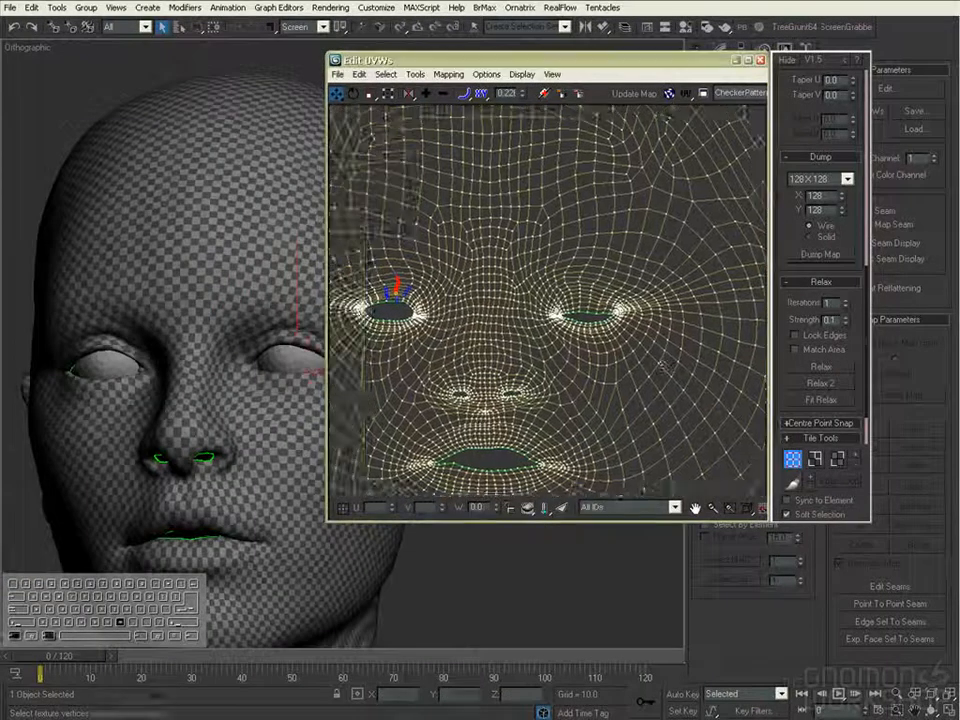
{"action": "scroll", "coordinate": [735, 440], "scroll_direction": "down", "scroll_amount": 4}
{"action": "left_click_drag", "start_coordinate": [711, 476], "coordinate": [740, 428]}
{"action": "middle_click_drag", "start_coordinate": [740, 428], "coordinate": [737, 400]}
{"action": "scroll", "coordinate": [812, 200], "scroll_direction": "up", "scroll_amount": 5}
{"action": "left_click", "coordinate": [812, 126]}
{"action": "middle_click_drag", "start_coordinate": [762, 311], "coordinate": [749, 354]}
{"action": "left_click", "coordinate": [749, 354]}
- Turn off Sync to Element and pull down the upper lid vertices near the inner corner of the right-hand eye opening
{"action": "scroll", "coordinate": [572, 305], "scroll_direction": "up", "scroll_amount": 6}
{"action": "scroll", "coordinate": [604, 345], "scroll_direction": "up", "scroll_amount": 2}
{"action": "middle_click_drag", "start_coordinate": [604, 345], "coordinate": [733, 206]}
{"action": "middle_click_drag", "start_coordinate": [262, 470], "coordinate": [262, 396], "text": "ctrl+alt"}
{"action": "scroll", "coordinate": [515, 280], "scroll_direction": "up", "scroll_amount": 5}
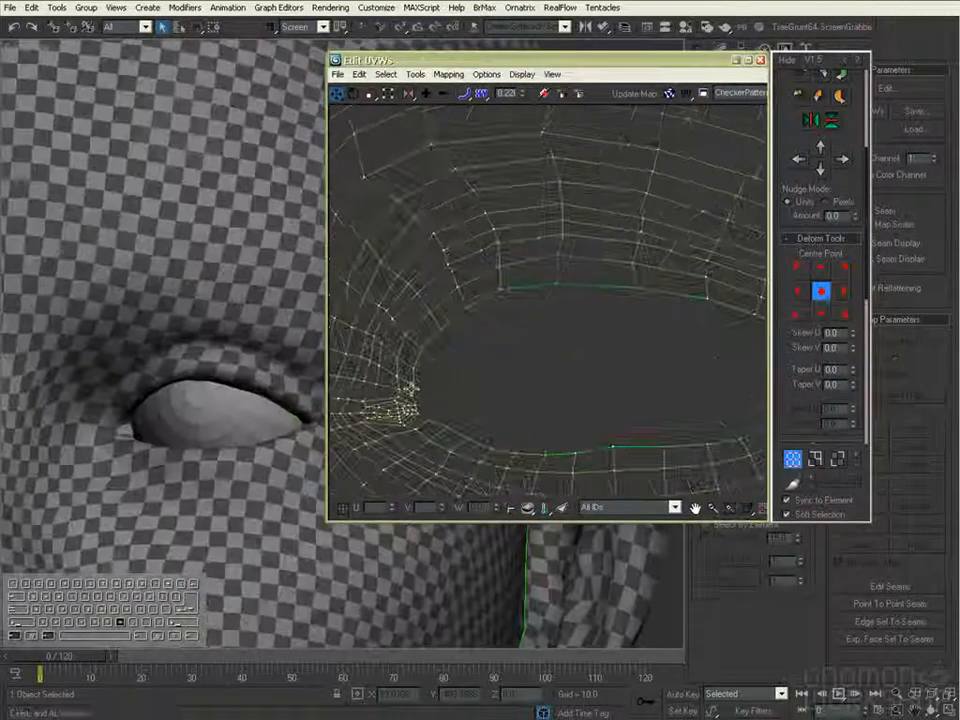
{"action": "left_click", "coordinate": [416, 392]}
{"action": "left_click", "coordinate": [812, 502]}
{"action": "left_click", "coordinate": [413, 384]}
{"action": "left_click_drag", "start_coordinate": [428, 367], "coordinate": [446, 345]}
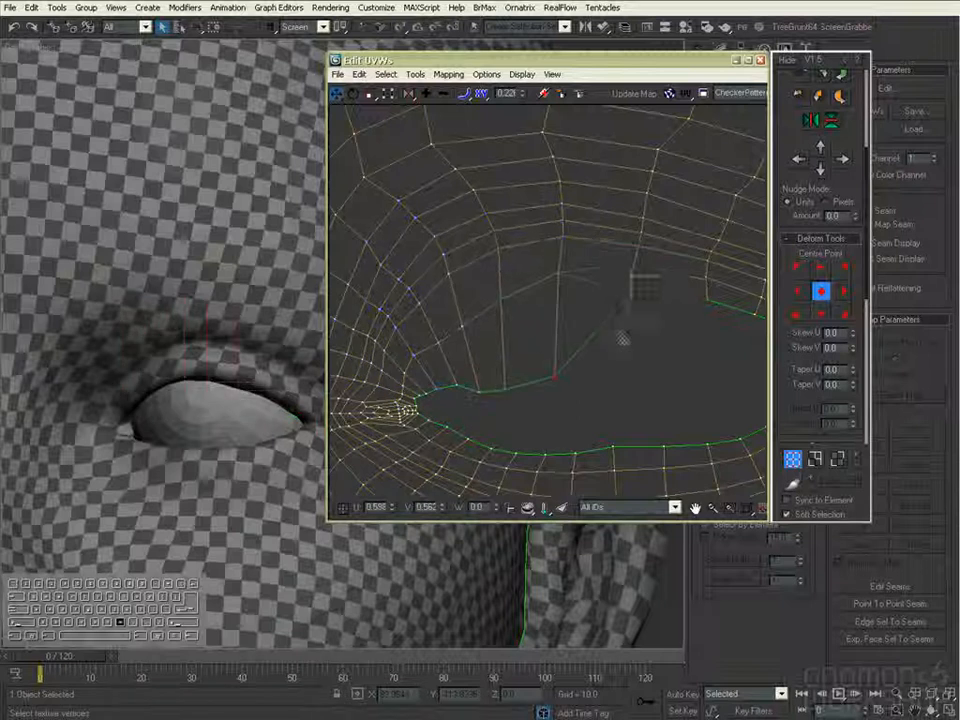
- Lower the middle and outer upper lid border vertices to narrow the right-hand eye opening
{"action": "left_click_drag", "start_coordinate": [640, 291], "coordinate": [621, 372]}
{"action": "middle_click_drag", "start_coordinate": [697, 322], "coordinate": [614, 320]}
{"action": "left_click_drag", "start_coordinate": [640, 378], "coordinate": [642, 387]}
{"action": "middle_click_drag", "start_coordinate": [694, 360], "coordinate": [594, 372]}
{"action": "scroll", "coordinate": [587, 368], "scroll_direction": "up", "scroll_amount": 2}
{"action": "left_click_drag", "start_coordinate": [587, 368], "coordinate": [632, 390]}
{"action": "middle_click_drag", "start_coordinate": [527, 397], "coordinate": [803, 356]}
- Pull down the vertices just above the right-hand eye's upper lid border near its inner corner to follow the narrowed opening
{"action": "scroll", "coordinate": [720, 358], "scroll_direction": "down", "scroll_amount": 1}
{"action": "left_click", "coordinate": [409, 367]}
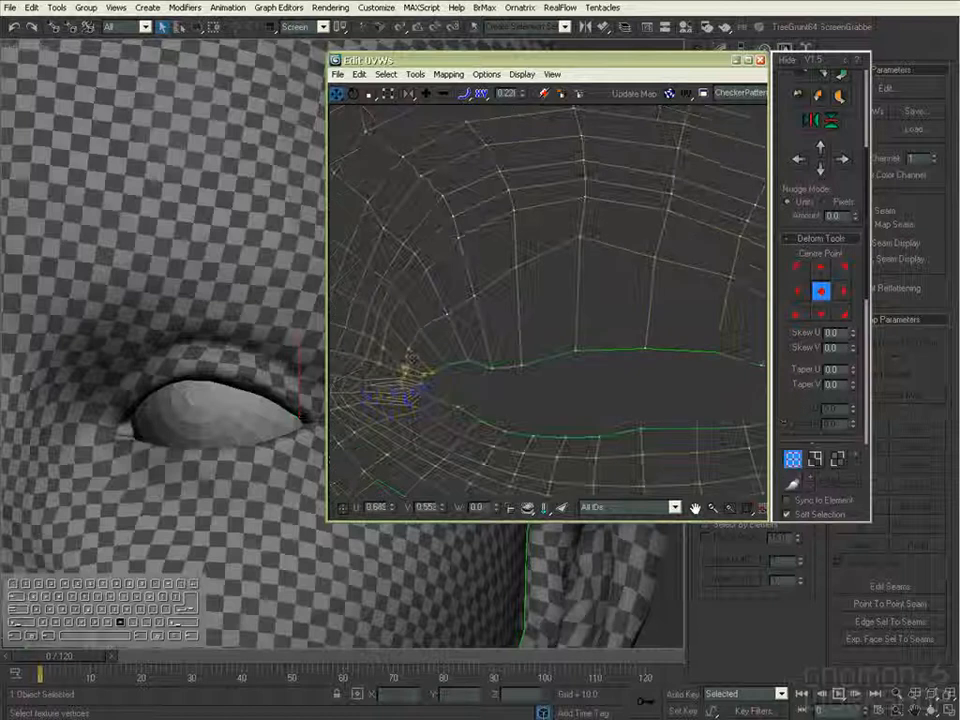
{"action": "left_click_drag", "start_coordinate": [475, 295], "coordinate": [486, 308]}
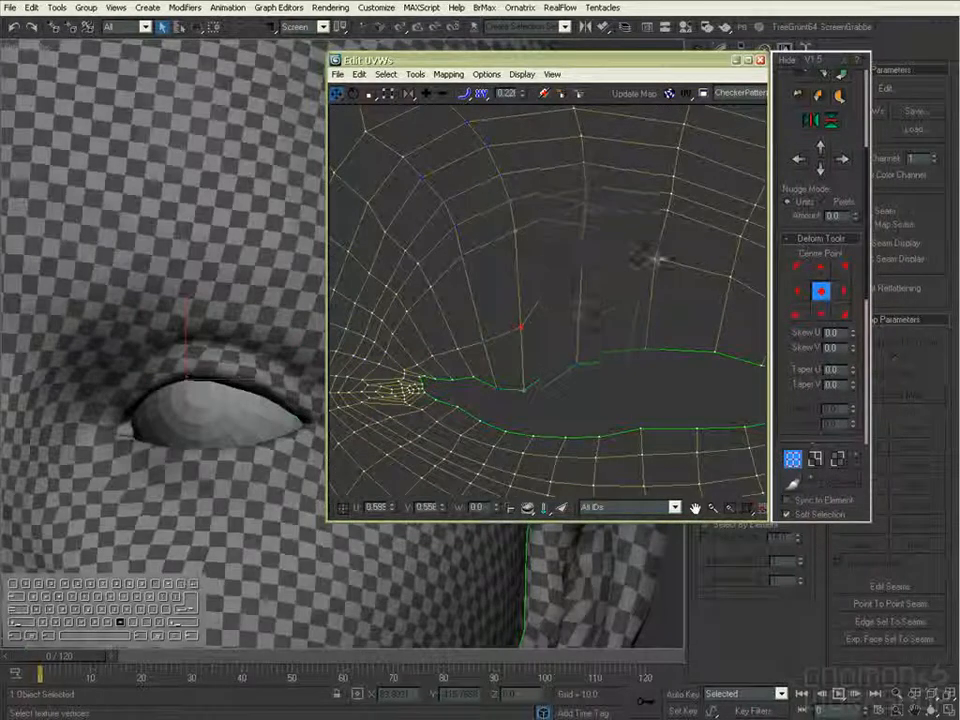
{"action": "left_click_drag", "start_coordinate": [656, 259], "coordinate": [650, 312]}
{"action": "middle_click_drag", "start_coordinate": [650, 312], "coordinate": [558, 332]}
{"action": "left_click_drag", "start_coordinate": [639, 297], "coordinate": [682, 356]}
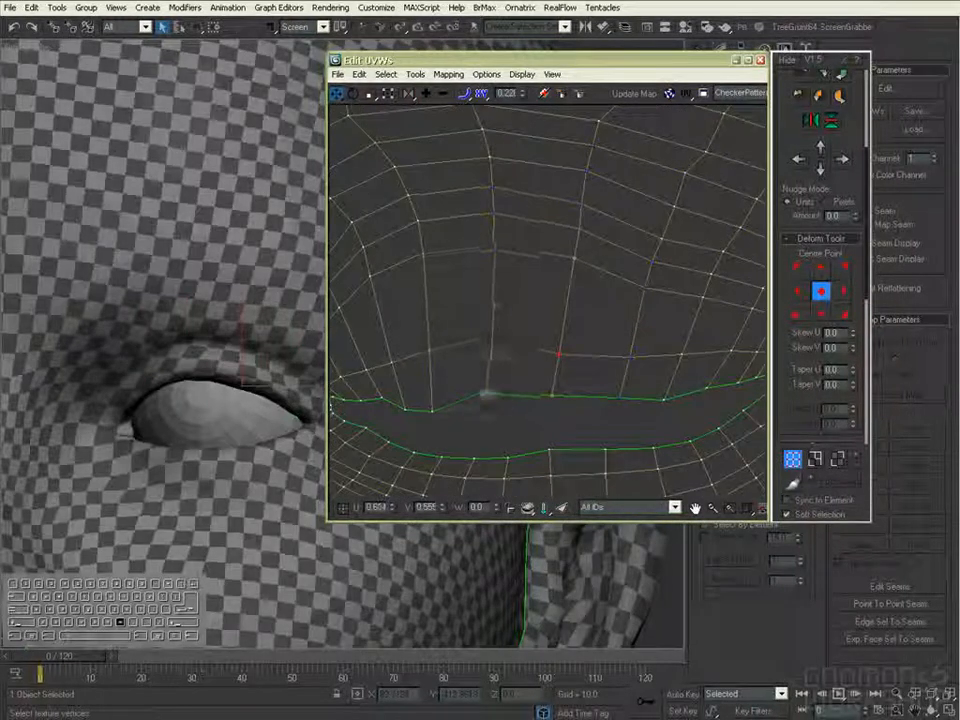
- Lower the next rows of upper lid vertices above the middle of the right-hand eye opening
{"action": "middle_click_drag", "start_coordinate": [467, 276], "coordinate": [531, 268]}
{"action": "left_click_drag", "start_coordinate": [495, 250], "coordinate": [497, 298]}
{"action": "left_click_drag", "start_coordinate": [412, 301], "coordinate": [425, 331]}
{"action": "middle_click_drag", "start_coordinate": [410, 340], "coordinate": [437, 318]}
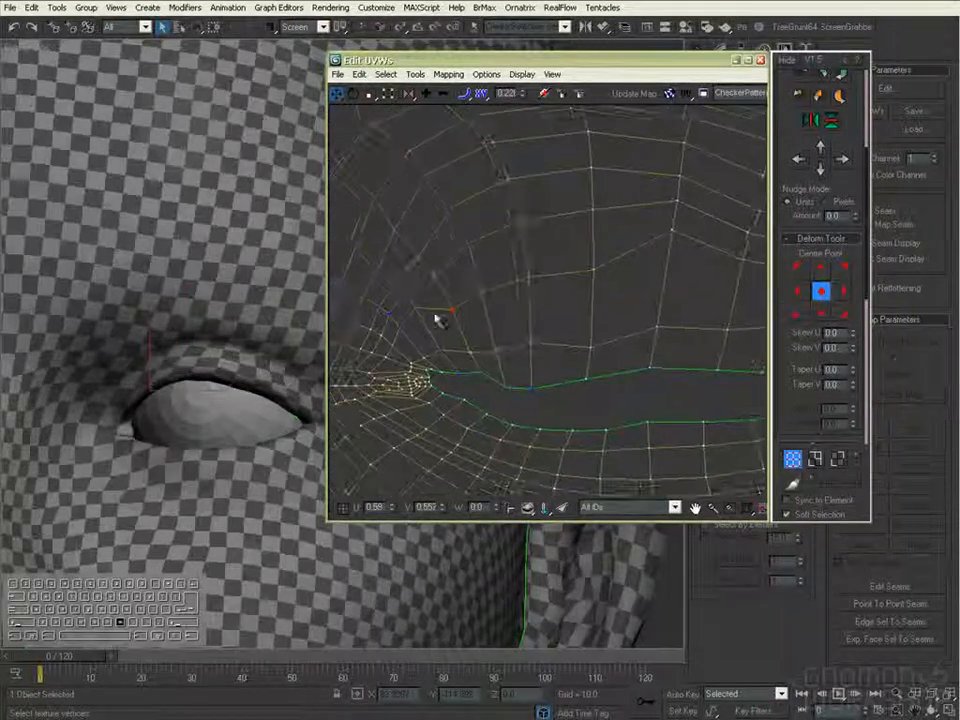
{"action": "left_click", "coordinate": [441, 291]}
{"action": "left_click_drag", "start_coordinate": [593, 211], "coordinate": [594, 238]}
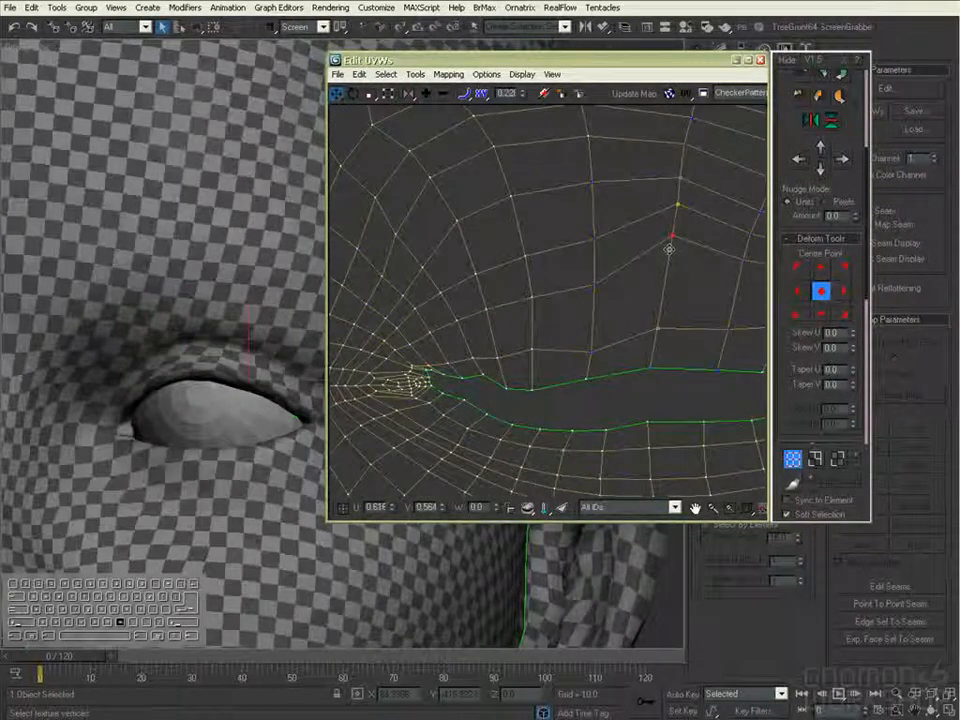
{"action": "left_click_drag", "start_coordinate": [671, 231], "coordinate": [665, 284]}
{"action": "middle_click_drag", "start_coordinate": [665, 284], "coordinate": [571, 316]}
- Even out the spacing of the upper lid vertex rows across the outer and inner parts of the right-hand eye
{"action": "middle_click_drag", "start_coordinate": [631, 272], "coordinate": [531, 261]}
{"action": "left_click", "coordinate": [560, 252]}
{"action": "left_click", "coordinate": [542, 332]}
{"action": "left_click", "coordinate": [622, 282]}
{"action": "middle_click_drag", "start_coordinate": [478, 246], "coordinate": [740, 264]}
{"action": "middle_click_drag", "start_coordinate": [398, 285], "coordinate": [502, 300]}
{"action": "left_click", "coordinate": [443, 308]}
{"action": "left_click", "coordinate": [467, 448]}
- Reduce the soft selection falloff to about 0.05 and spread out the crowded vertices at the right-hand eye's inner corner
{"action": "middle_click_drag", "start_coordinate": [468, 450], "coordinate": [460, 412], "text": "ctrl+alt"}
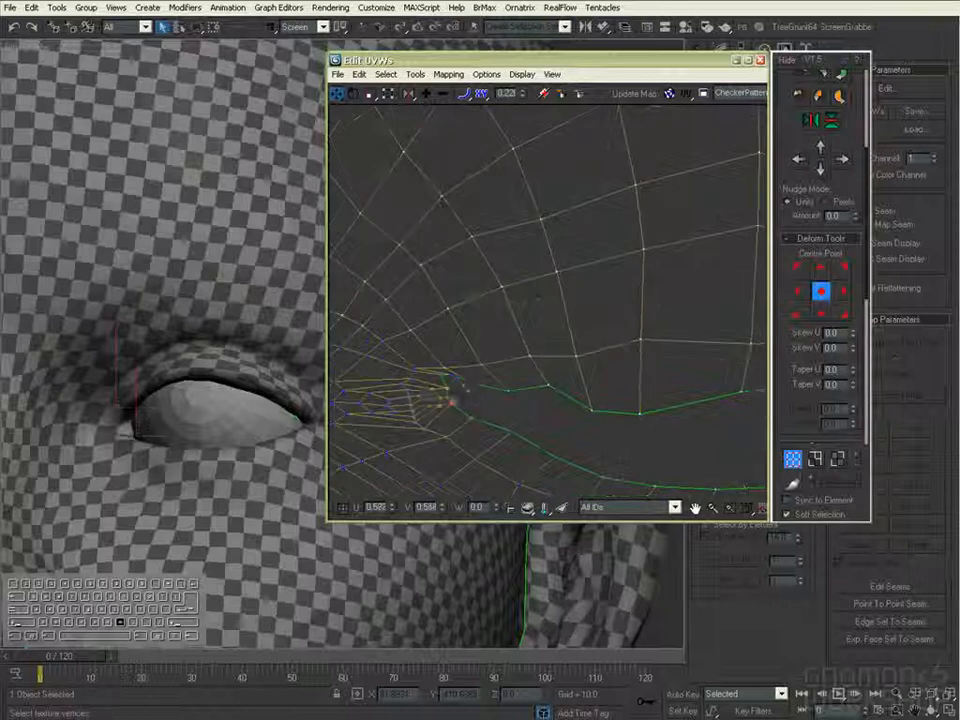
{"action": "left_click_drag", "start_coordinate": [520, 95], "coordinate": [520, 160]}
{"action": "middle_click_drag", "start_coordinate": [505, 190], "coordinate": [503, 148], "text": "ctrl+alt"}
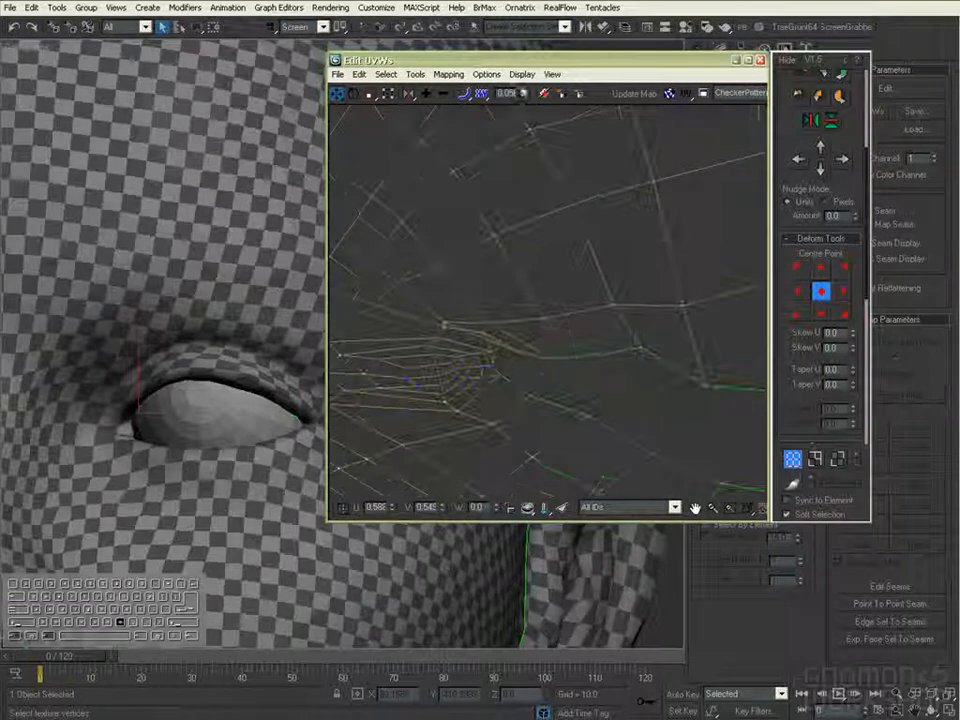
{"action": "middle_click_drag", "start_coordinate": [485, 335], "coordinate": [505, 320], "text": "ctrl+alt"}
{"action": "middle_click_drag", "start_coordinate": [375, 323], "coordinate": [424, 312]}
{"action": "left_click_drag", "start_coordinate": [388, 343], "coordinate": [392, 332]}
{"action": "left_click_drag", "start_coordinate": [504, 400], "coordinate": [503, 409]}
{"action": "left_click_drag", "start_coordinate": [552, 368], "coordinate": [549, 379]}
{"action": "left_click_drag", "start_coordinate": [452, 436], "coordinate": [450, 461]}
{"action": "left_click_drag", "start_coordinate": [396, 394], "coordinate": [397, 409]}
- Smooth the upper lid border and the vertices beside it near the right-hand eye's inner corner
{"action": "middle_click_drag", "start_coordinate": [522, 280], "coordinate": [525, 301], "text": "ctrl+alt"}
{"action": "left_click_drag", "start_coordinate": [525, 301], "coordinate": [514, 272]}
{"action": "middle_click_drag", "start_coordinate": [514, 272], "coordinate": [400, 293]}
{"action": "left_click_drag", "start_coordinate": [555, 350], "coordinate": [547, 368]}
{"action": "left_click_drag", "start_coordinate": [665, 297], "coordinate": [659, 306]}
{"action": "middle_click_drag", "start_coordinate": [659, 306], "coordinate": [602, 420], "text": "ctrl+alt"}
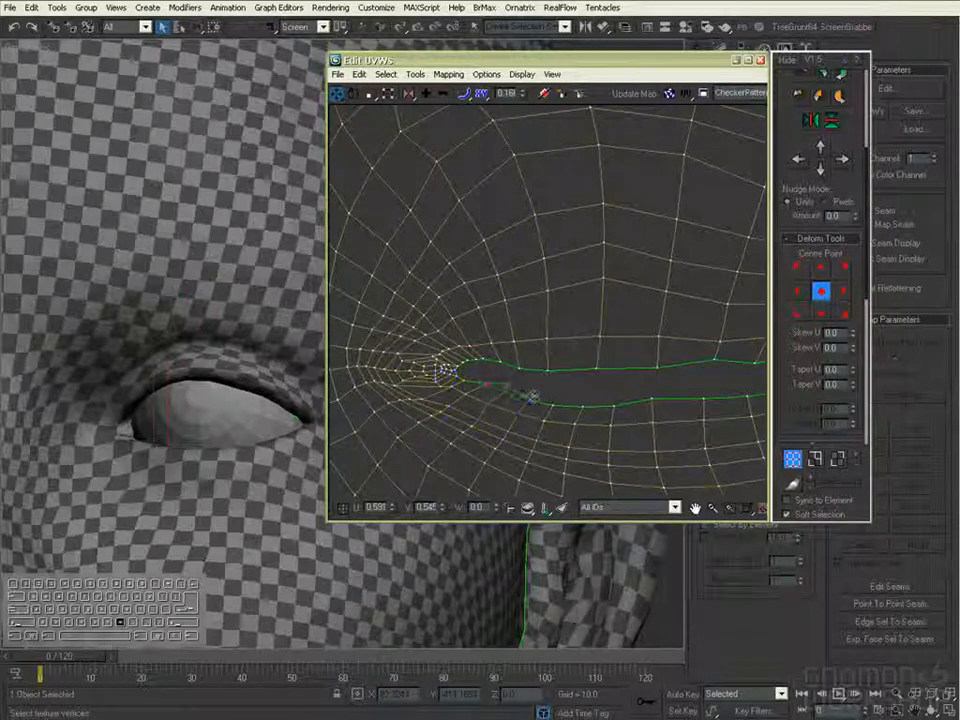
- Raise the right-hand eye's lower lid border toward the upper lid and even out the fold vertices above
{"action": "middle_click_drag", "start_coordinate": [614, 388], "coordinate": [478, 412]}
{"action": "left_click_drag", "start_coordinate": [521, 421], "coordinate": [516, 411]}
{"action": "left_click_drag", "start_coordinate": [613, 418], "coordinate": [615, 409]}
{"action": "left_click_drag", "start_coordinate": [646, 414], "coordinate": [644, 403]}
{"action": "left_click_drag", "start_coordinate": [723, 388], "coordinate": [722, 382]}
{"action": "middle_click_drag", "start_coordinate": [503, 346], "coordinate": [515, 370]}
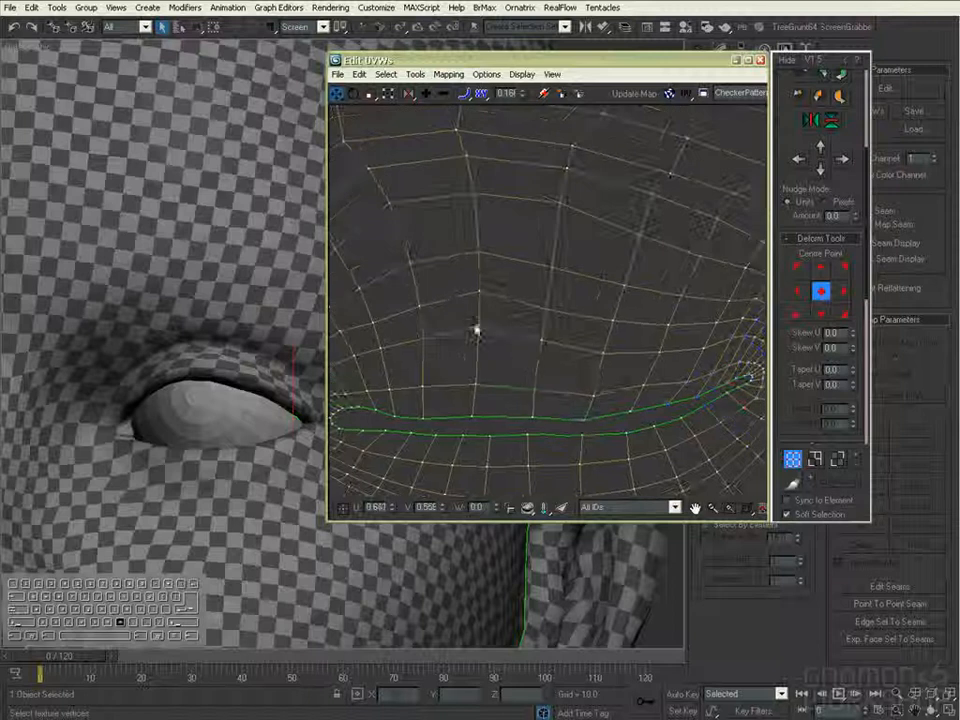
{"action": "scroll", "coordinate": [481, 305], "scroll_direction": "down", "scroll_amount": 3}
{"action": "left_click_drag", "start_coordinate": [535, 272], "coordinate": [583, 282]}
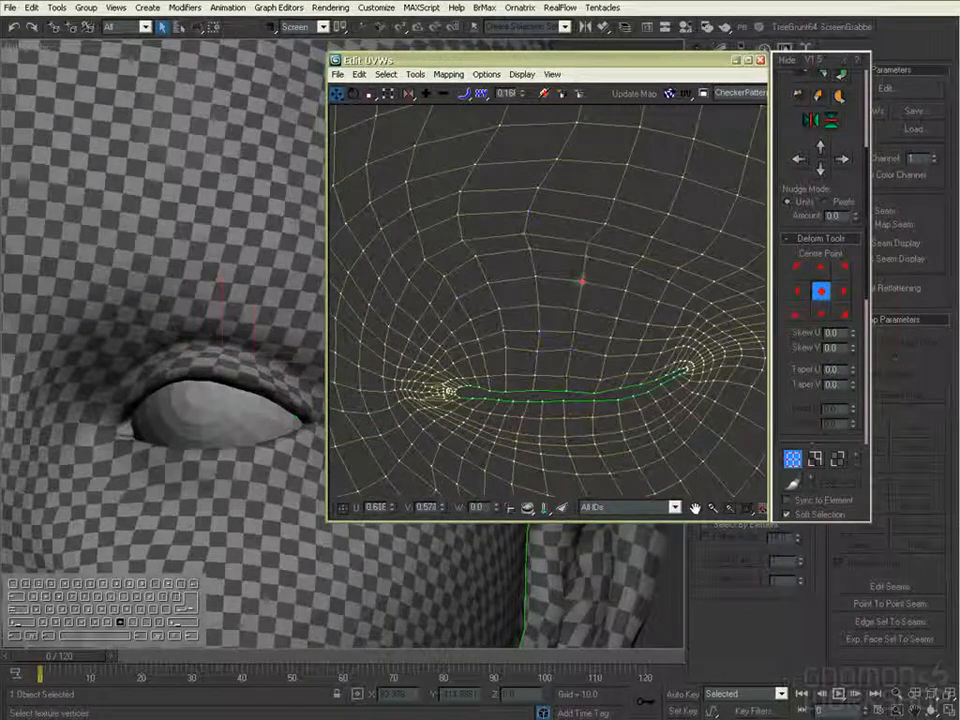
{"action": "middle_click_drag", "start_coordinate": [495, 320], "coordinate": [681, 300], "text": "ctrl+alt"}
- Show the other eye on the model and pull down the upper lid border vertices of the left-hand eye opening
{"action": "middle_click_drag", "start_coordinate": [250, 400], "coordinate": [503, 293], "text": "alt"}
{"action": "scroll", "coordinate": [503, 293], "scroll_direction": "up", "scroll_amount": 3}
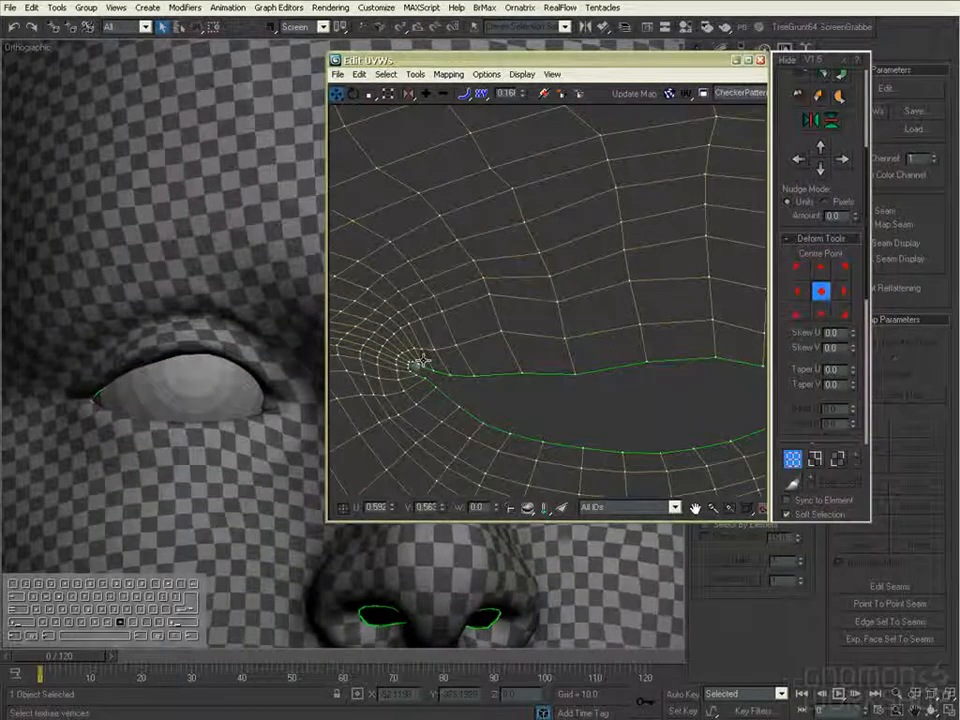
{"action": "left_click_drag", "start_coordinate": [457, 379], "coordinate": [520, 376]}
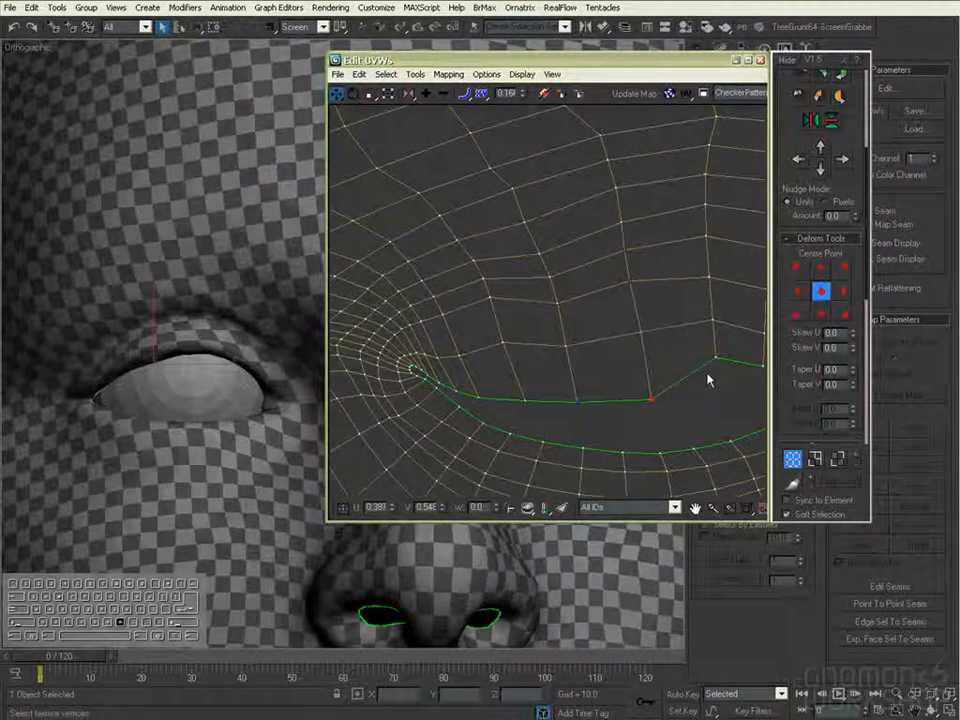
{"action": "left_click_drag", "start_coordinate": [715, 357], "coordinate": [716, 393]}
{"action": "middle_click_drag", "start_coordinate": [740, 385], "coordinate": [600, 360]}
{"action": "middle_click_drag", "start_coordinate": [658, 362], "coordinate": [435, 372]}
{"action": "left_click_drag", "start_coordinate": [548, 356], "coordinate": [543, 337]}
- Raise the lower lid border vertices to narrow the left-hand eye opening
{"action": "left_click_drag", "start_coordinate": [430, 429], "coordinate": [431, 442]}
{"action": "left_click_drag", "start_coordinate": [548, 403], "coordinate": [496, 413]}
{"action": "scroll", "coordinate": [497, 416], "scroll_direction": "down", "scroll_amount": 1}
{"action": "middle_click_drag", "start_coordinate": [497, 416], "coordinate": [605, 387]}
{"action": "left_click", "coordinate": [486, 261]}
{"action": "scroll", "coordinate": [486, 261], "scroll_direction": "down", "scroll_amount": 1}
{"action": "middle_click_drag", "start_coordinate": [380, 349], "coordinate": [527, 384]}
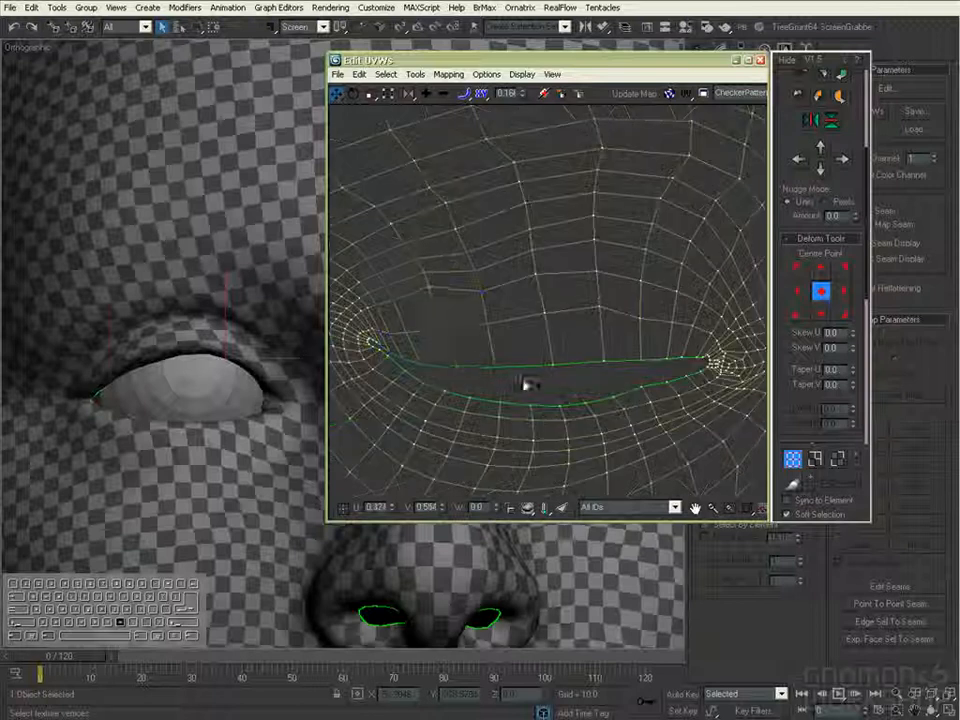
{"action": "left_click_drag", "start_coordinate": [438, 329], "coordinate": [441, 331]}
{"action": "left_click", "coordinate": [395, 306]}
{"action": "left_click", "coordinate": [427, 392]}
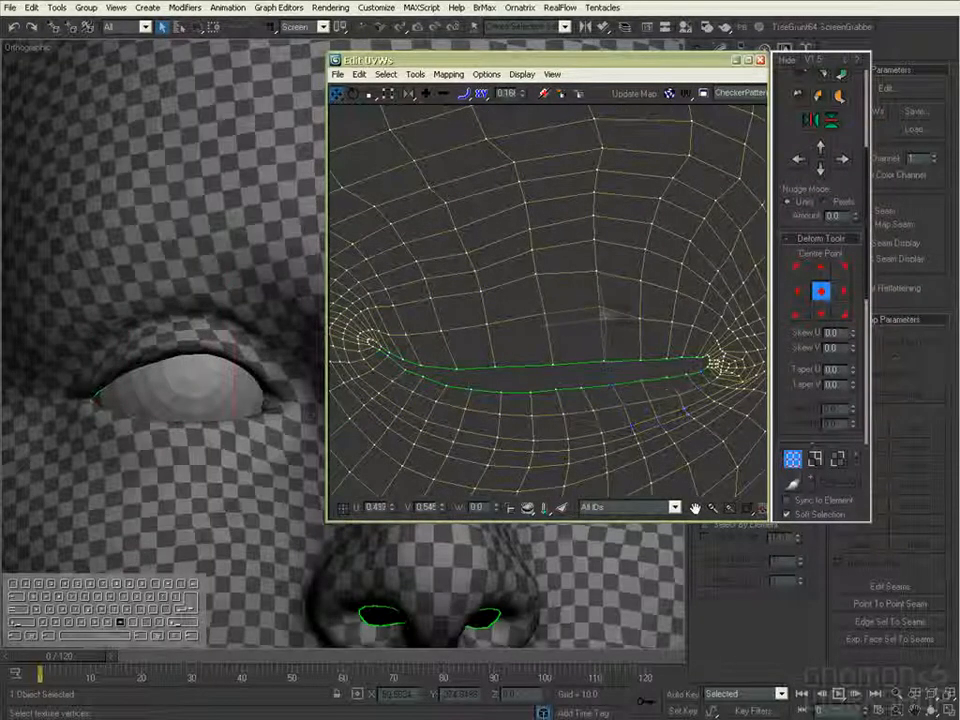
- Lower and evenly space the rows of upper lid vertices above the left-hand eye opening
{"action": "left_click_drag", "start_coordinate": [485, 322], "coordinate": [491, 337]}
{"action": "left_click_drag", "start_coordinate": [441, 332], "coordinate": [442, 338]}
{"action": "left_click", "coordinate": [603, 293]}
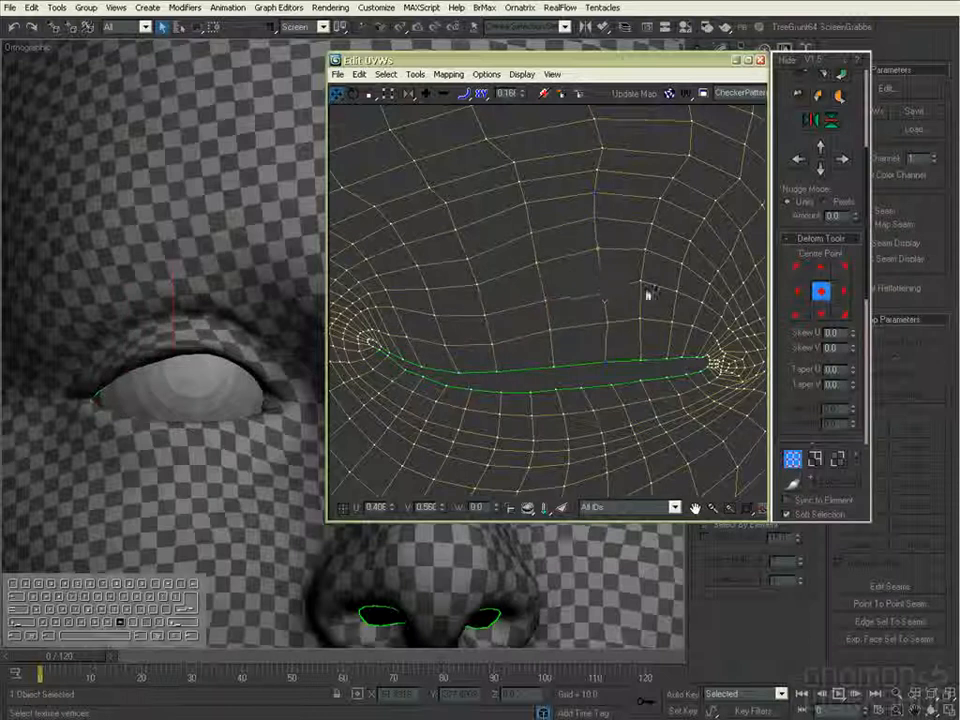
{"action": "left_click", "coordinate": [677, 299]}
{"action": "middle_click_drag", "start_coordinate": [703, 309], "coordinate": [646, 331]}
{"action": "left_click_drag", "start_coordinate": [541, 270], "coordinate": [546, 288]}
{"action": "left_click", "coordinate": [483, 290]}
{"action": "middle_click_drag", "start_coordinate": [467, 233], "coordinate": [514, 246]}
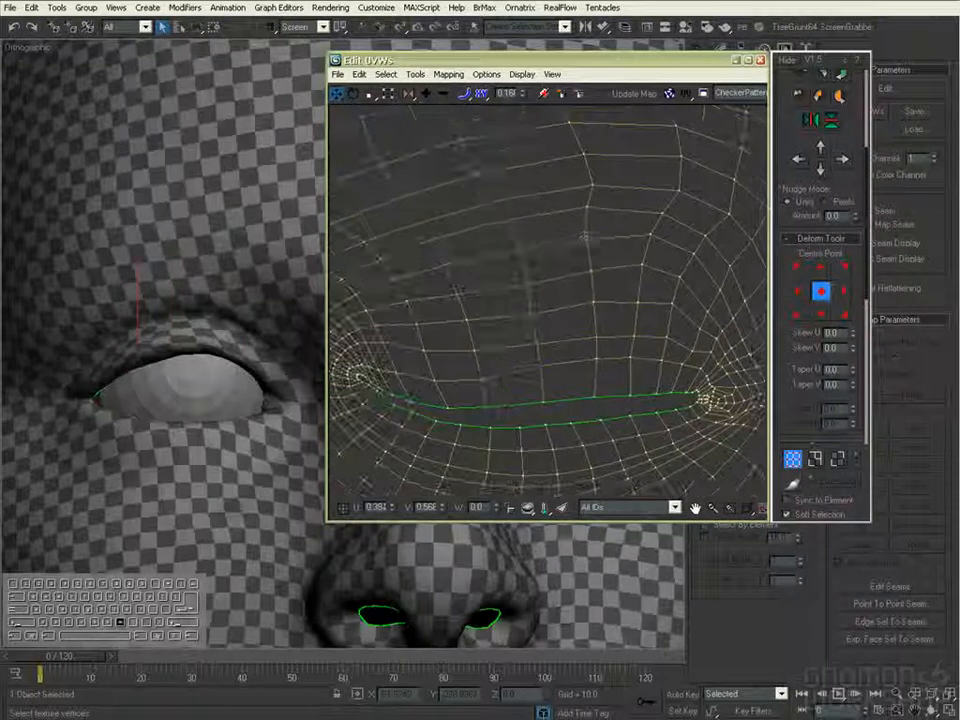
{"action": "left_click", "coordinate": [705, 237]}
{"action": "middle_click_drag", "start_coordinate": [660, 215], "coordinate": [597, 218]}
{"action": "left_click", "coordinate": [577, 276]}
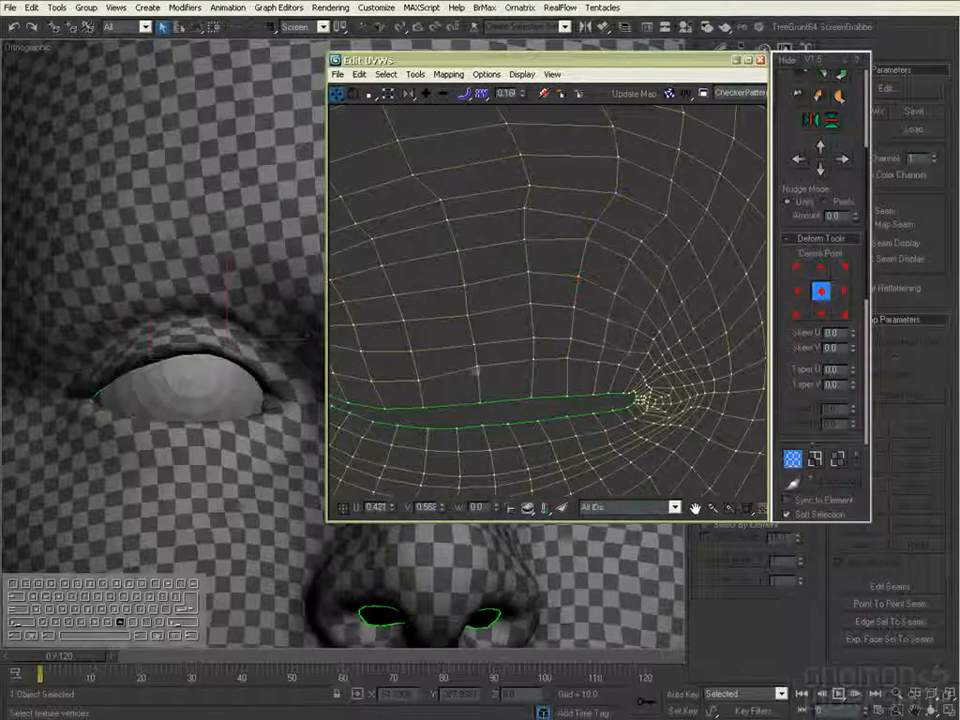
- Select the left-hand eye's upper lid vertices and relax them by face angles with 100 iterations and an amount of 0.001
{"action": "scroll", "coordinate": [645, 355], "scroll_direction": "down", "scroll_amount": 2}
{"action": "left_click_drag", "start_coordinate": [393, 250], "coordinate": [690, 387]}
{"action": "left_click_drag", "start_coordinate": [843, 392], "coordinate": [870, 60]}
{"action": "left_click", "coordinate": [845, 343]}
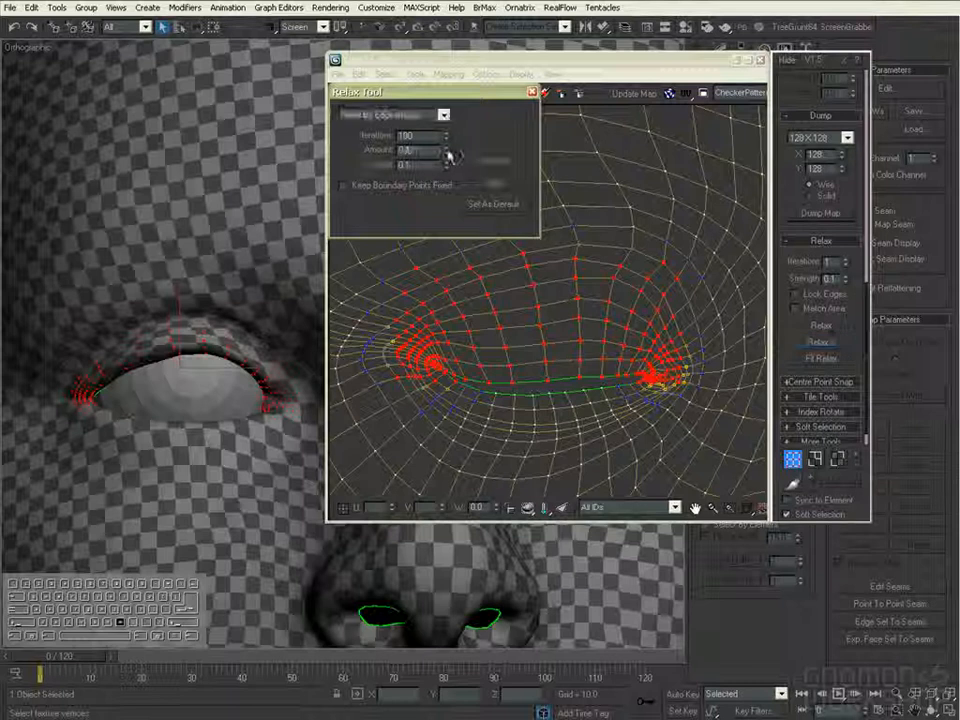
{"action": "left_click", "coordinate": [443, 115]}
{"action": "left_click", "coordinate": [386, 123]}
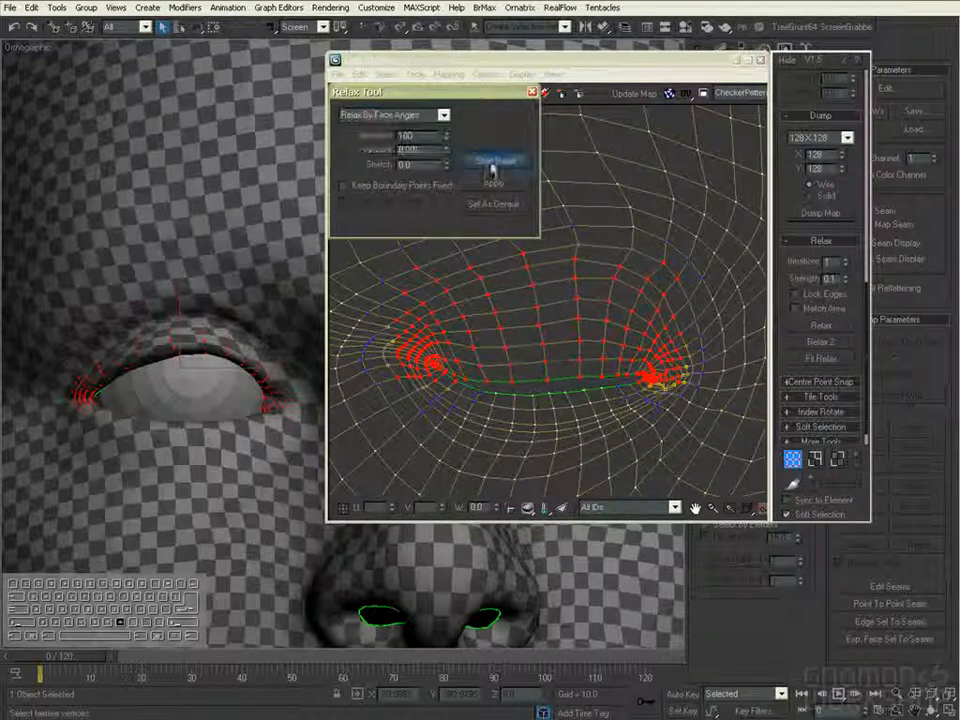
{"action": "left_click", "coordinate": [493, 161]}
{"action": "scroll", "coordinate": [567, 305], "scroll_direction": "up", "scroll_amount": 3}
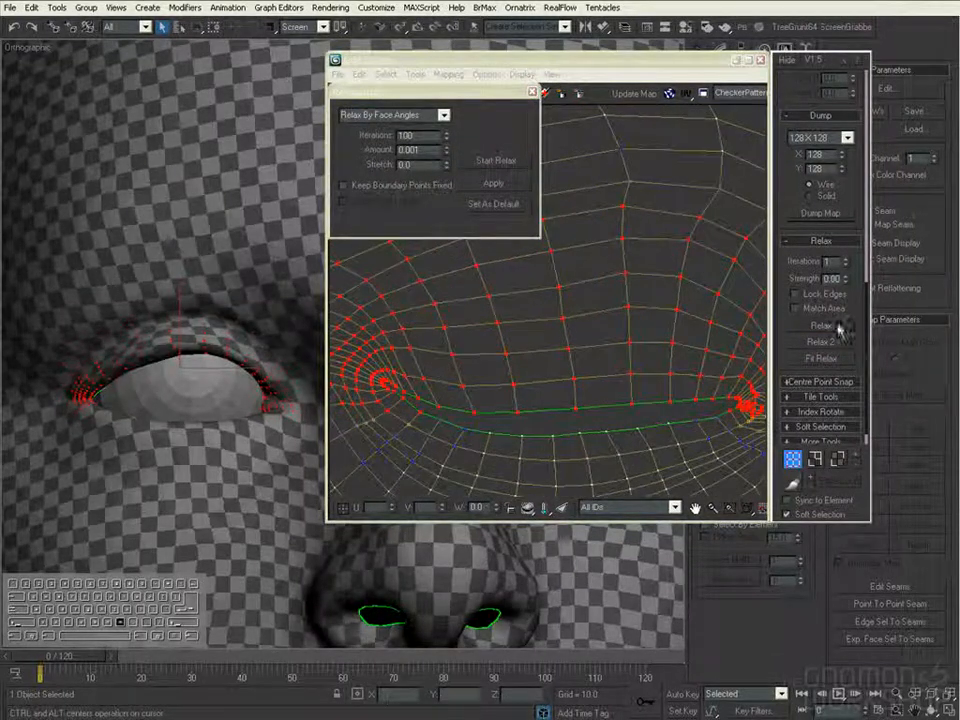
{"action": "middle_click_drag", "start_coordinate": [700, 300], "coordinate": [588, 264]}
{"action": "left_click", "coordinate": [532, 91]}
- Select small groups of vertices around the left-hand eye's inner corner and relax them with a strength of 0.01
{"action": "scroll", "coordinate": [620, 180], "scroll_direction": "down", "scroll_amount": 2}
{"action": "left_click", "coordinate": [641, 212]}
{"action": "scroll", "coordinate": [645, 215], "scroll_direction": "up", "scroll_amount": 4}
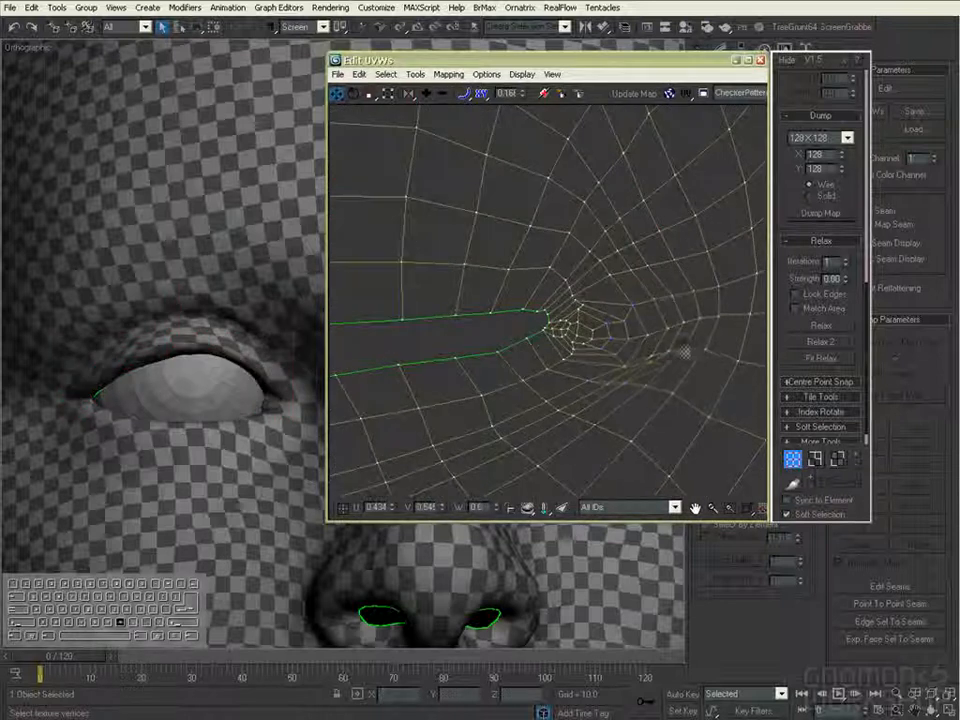
{"action": "left_click_drag", "start_coordinate": [682, 368], "coordinate": [580, 392]}
{"action": "left_click", "coordinate": [821, 328]}
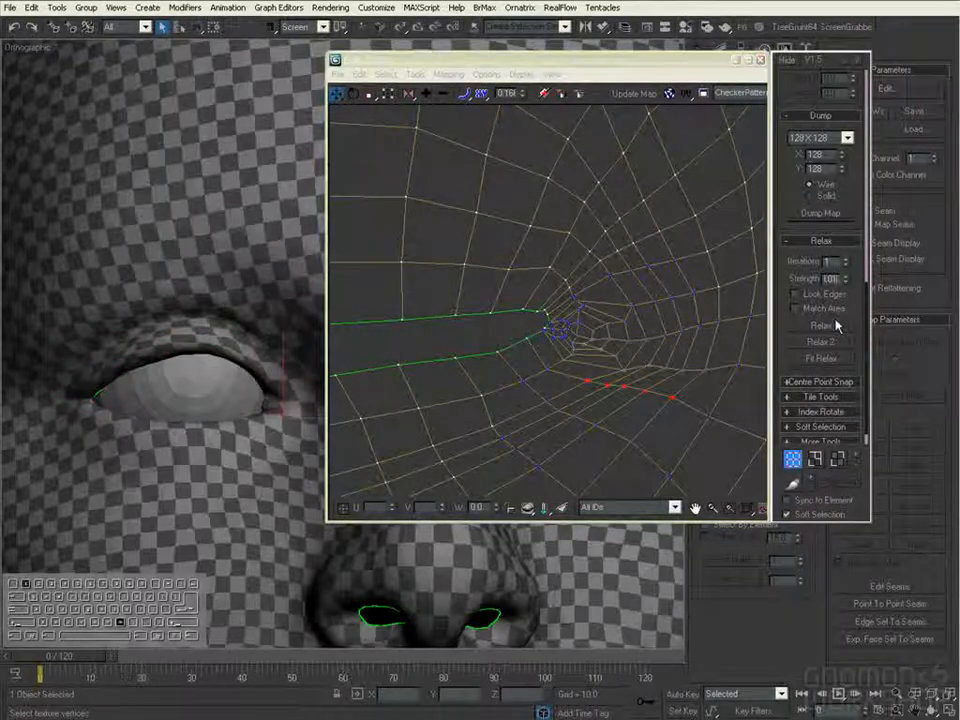
{"action": "left_click_drag", "start_coordinate": [722, 362], "coordinate": [682, 272]}
{"action": "left_click", "coordinate": [818, 325]}
- Relax further vertex groups beside, below and above the left-hand eye's inner corner
{"action": "scroll", "coordinate": [642, 292], "scroll_direction": "down", "scroll_amount": 2}
{"action": "middle_click_drag", "start_coordinate": [642, 292], "coordinate": [703, 344]}
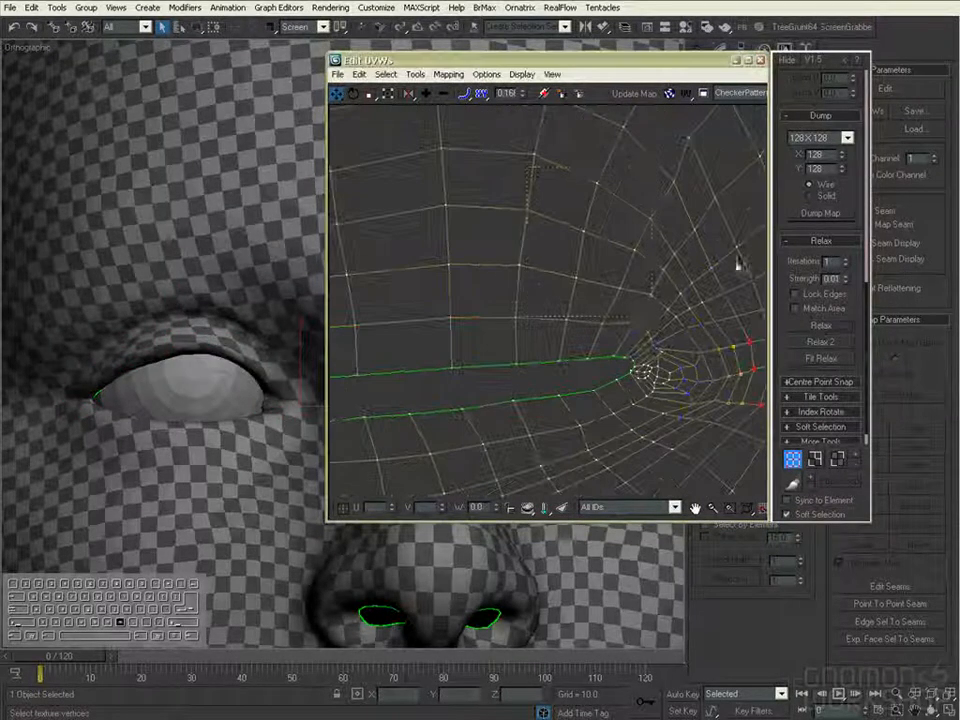
{"action": "left_click_drag", "start_coordinate": [666, 306], "coordinate": [655, 320]}
{"action": "left_click", "coordinate": [821, 326]}
{"action": "scroll", "coordinate": [685, 330], "scroll_direction": "down", "scroll_amount": 2}
{"action": "middle_click_drag", "start_coordinate": [685, 330], "coordinate": [729, 410]}
{"action": "left_click", "coordinate": [829, 327]}
{"action": "left_click_drag", "start_coordinate": [716, 202], "coordinate": [602, 292]}
{"action": "left_click", "coordinate": [823, 329]}
- Reposition individual upper lid vertices above the left-hand eye to even out the grid up to the brow
{"action": "left_click", "coordinate": [637, 280]}
{"action": "middle_click_drag", "start_coordinate": [622, 249], "coordinate": [688, 251]}
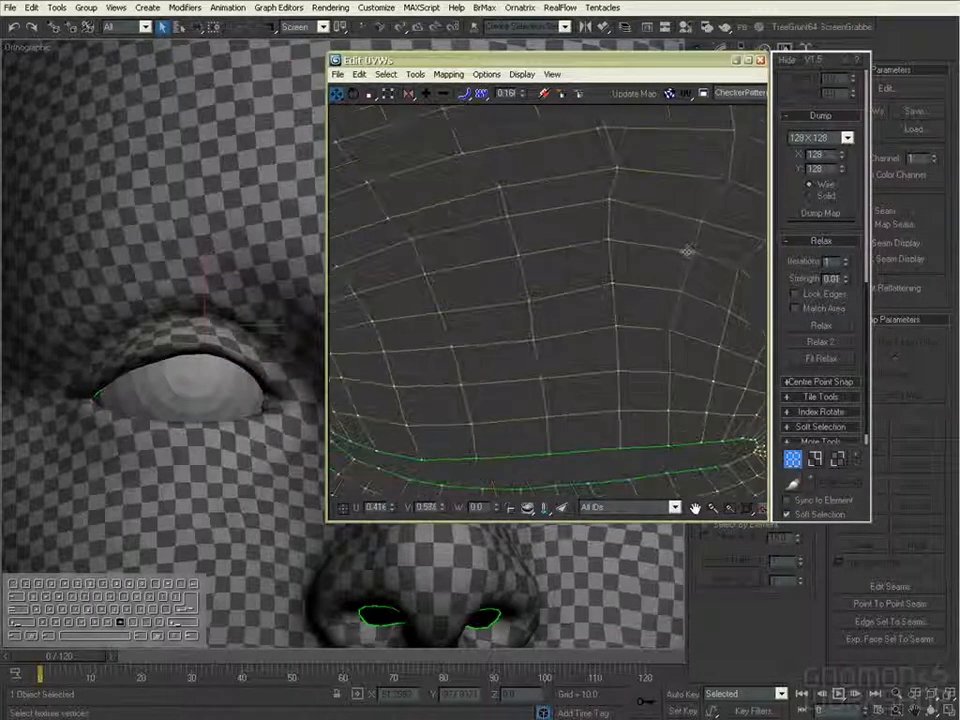
{"action": "middle_click_drag", "start_coordinate": [419, 246], "coordinate": [485, 247]}
{"action": "scroll", "coordinate": [572, 272], "scroll_direction": "down", "scroll_amount": 3}
{"action": "middle_click_drag", "start_coordinate": [618, 392], "coordinate": [540, 388]}
{"action": "middle_click_drag", "start_coordinate": [726, 409], "coordinate": [606, 392]}
{"action": "middle_click_drag", "start_coordinate": [592, 465], "coordinate": [660, 259]}
{"action": "scroll", "coordinate": [660, 259], "scroll_direction": "up", "scroll_amount": 1}
{"action": "middle_click_drag", "start_coordinate": [530, 362], "coordinate": [563, 320]}
{"action": "scroll", "coordinate": [563, 320], "scroll_direction": "up", "scroll_amount": 1}
{"action": "scroll", "coordinate": [302, 536], "scroll_direction": "down", "scroll_amount": 4}
- Collapse the head's Unwrap UVW modifier into the mesh, add a new Unwrap UVW modifier and reopen its UV editor
{"action": "middle_click_drag", "start_coordinate": [302, 536], "coordinate": [150, 420], "text": "alt"}
{"action": "left_click", "coordinate": [762, 63]}
{"action": "right_click", "coordinate": [762, 332]}
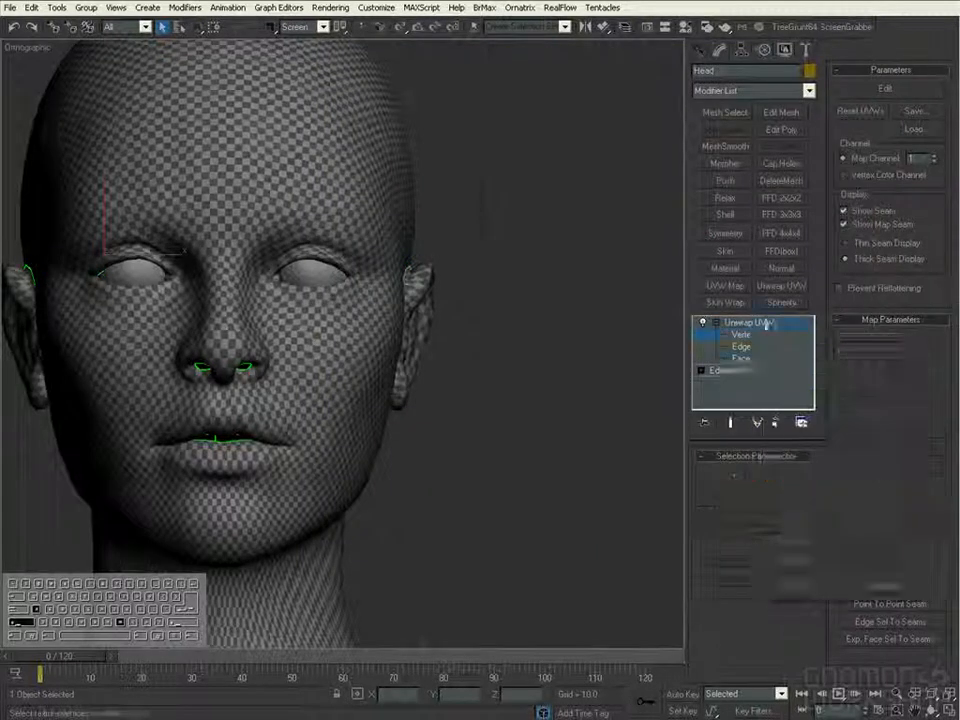
{"action": "left_click", "coordinate": [787, 351]}
{"action": "middle_click_drag", "start_coordinate": [555, 408], "coordinate": [573, 454], "text": "ctrl+alt"}
{"action": "left_click", "coordinate": [781, 286]}
{"action": "left_click", "coordinate": [891, 91]}
- Frame the mouth in the UV layout and the model, and pull the upper lip border vertices down to narrow the opening
{"action": "scroll", "coordinate": [501, 289], "scroll_direction": "up", "scroll_amount": 2}
{"action": "left_click_drag", "start_coordinate": [420, 50], "coordinate": [345, 21]}
{"action": "middle_click_drag", "start_coordinate": [415, 610], "coordinate": [450, 535], "text": "ctrl+alt"}
{"action": "scroll", "coordinate": [249, 337], "scroll_direction": "up", "scroll_amount": 3}
{"action": "left_click", "coordinate": [241, 373]}
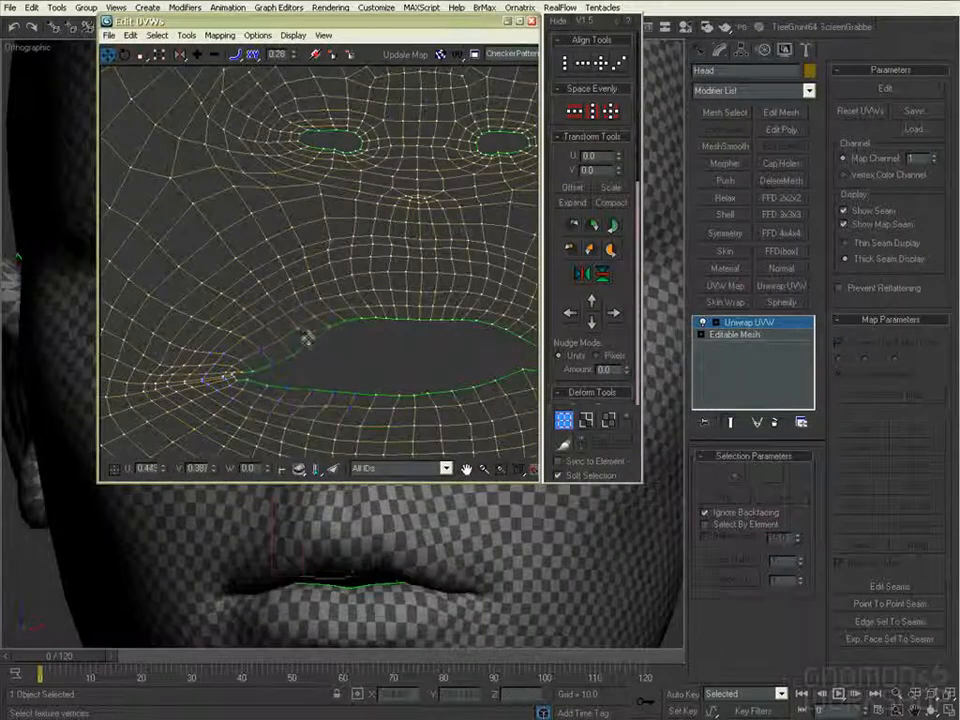
{"action": "left_click_drag", "start_coordinate": [372, 323], "coordinate": [409, 337]}
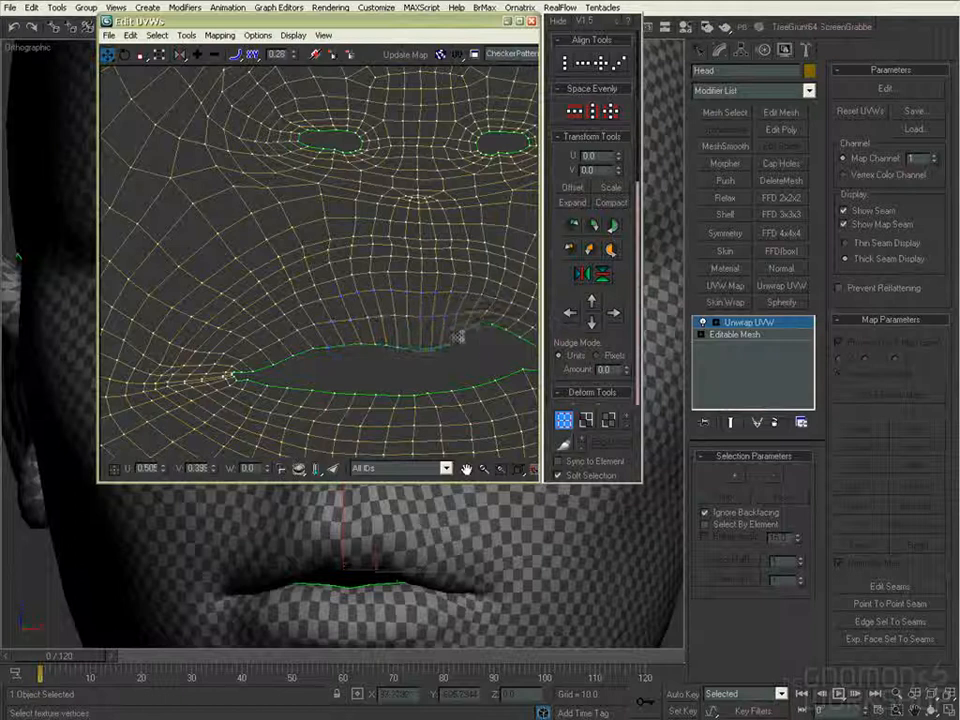
{"action": "middle_click_drag", "start_coordinate": [485, 341], "coordinate": [359, 312]}
{"action": "left_click_drag", "start_coordinate": [357, 305], "coordinate": [350, 319]}
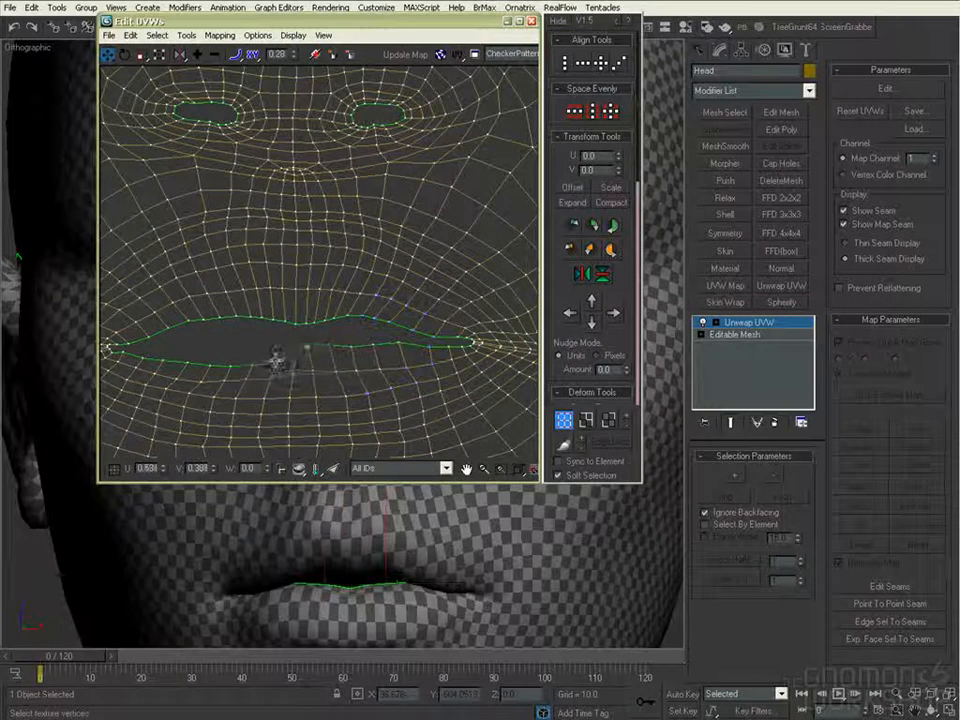
- Raise the lower lip border and adjust the row of vertices beneath it to nearly close the mouth opening
{"action": "scroll", "coordinate": [240, 351], "scroll_direction": "up", "scroll_amount": 3}
{"action": "scroll", "coordinate": [292, 371], "scroll_direction": "down", "scroll_amount": 1}
{"action": "middle_click_drag", "start_coordinate": [292, 371], "coordinate": [302, 255]}
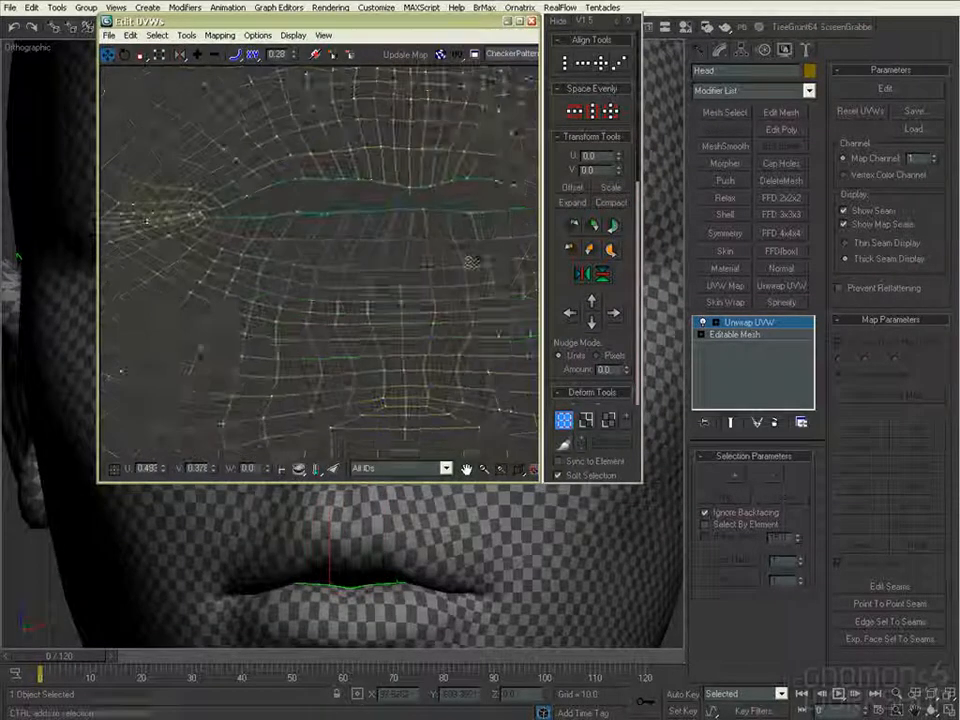
{"action": "left_click", "coordinate": [413, 259]}
{"action": "scroll", "coordinate": [425, 264], "scroll_direction": "down", "scroll_amount": 2}
{"action": "scroll", "coordinate": [425, 263], "scroll_direction": "up", "scroll_amount": 3}
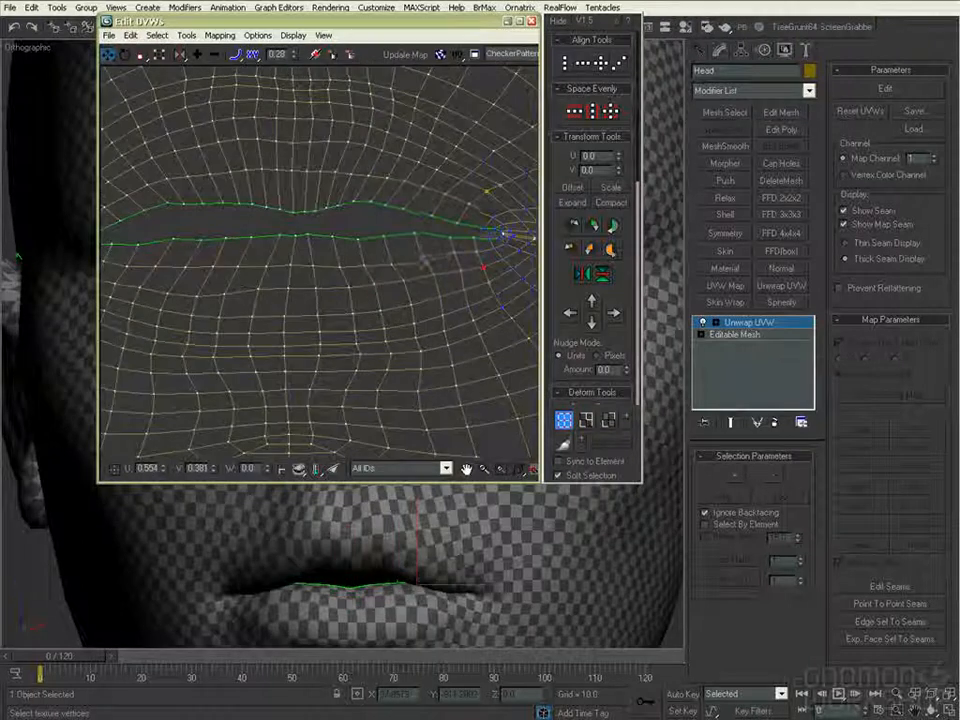
{"action": "middle_click_drag", "start_coordinate": [292, 262], "coordinate": [340, 262]}
{"action": "left_click_drag", "start_coordinate": [288, 264], "coordinate": [287, 257]}
{"action": "scroll", "coordinate": [231, 223], "scroll_direction": "down", "scroll_amount": 2}
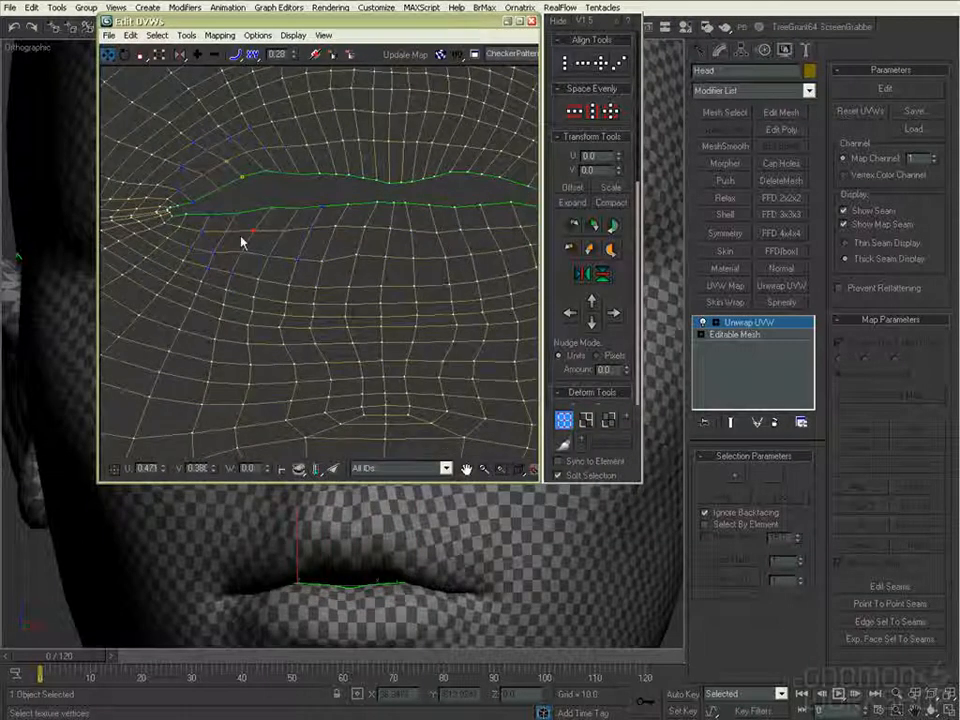
- Select the lower lip's edge loop, switch to its vertices, set the falloff to 0.12 and use Freeform mode on them
{"action": "scroll", "coordinate": [369, 261], "scroll_direction": "down", "scroll_amount": 2}
{"action": "scroll", "coordinate": [240, 238], "scroll_direction": "up", "scroll_amount": 2}
{"action": "left_click", "coordinate": [587, 420]}
{"action": "left_click", "coordinate": [628, 417]}
{"action": "middle_click_drag", "start_coordinate": [525, 350], "coordinate": [498, 390]}
{"action": "key", "text": "1"}
{"action": "left_click_drag", "start_coordinate": [295, 62], "coordinate": [320, 74]}
{"action": "left_click_drag", "start_coordinate": [628, 288], "coordinate": [626, 286]}
{"action": "key", "text": "r"}
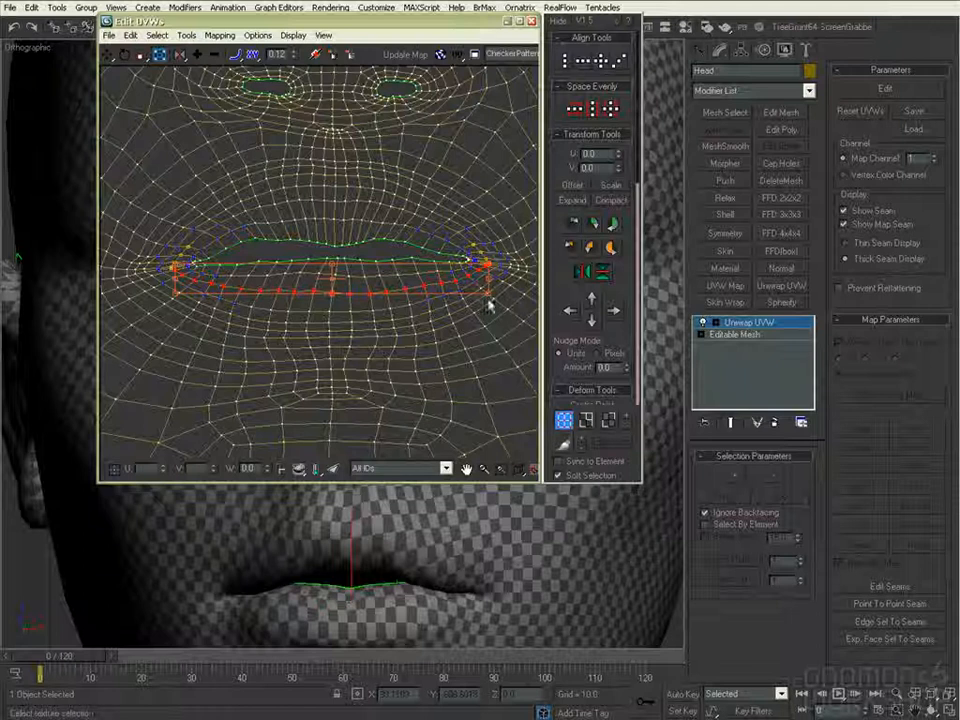
{"action": "left_click", "coordinate": [486, 368]}
- Adjust the vertex at the left-hand corner of the mouth opening and close the UV editor
{"action": "scroll", "coordinate": [335, 244], "scroll_direction": "up", "scroll_amount": 4}
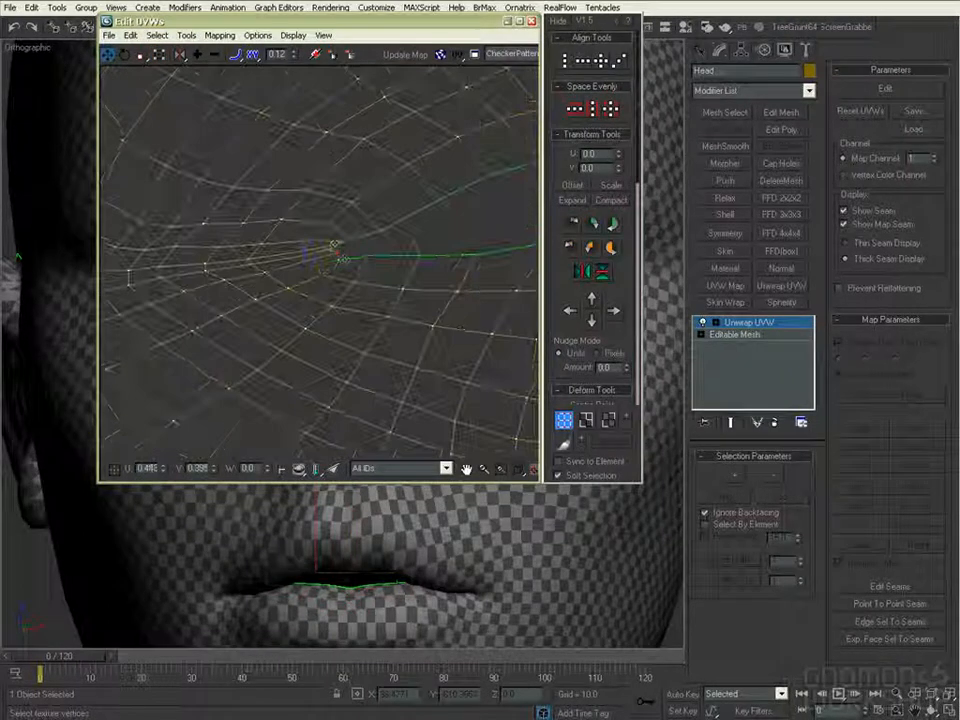
{"action": "left_click", "coordinate": [341, 256]}
{"action": "scroll", "coordinate": [343, 257], "scroll_direction": "down", "scroll_amount": 5}
{"action": "left_click_drag", "start_coordinate": [600, 379], "coordinate": [612, 30]}
{"action": "left_click", "coordinate": [533, 22]}
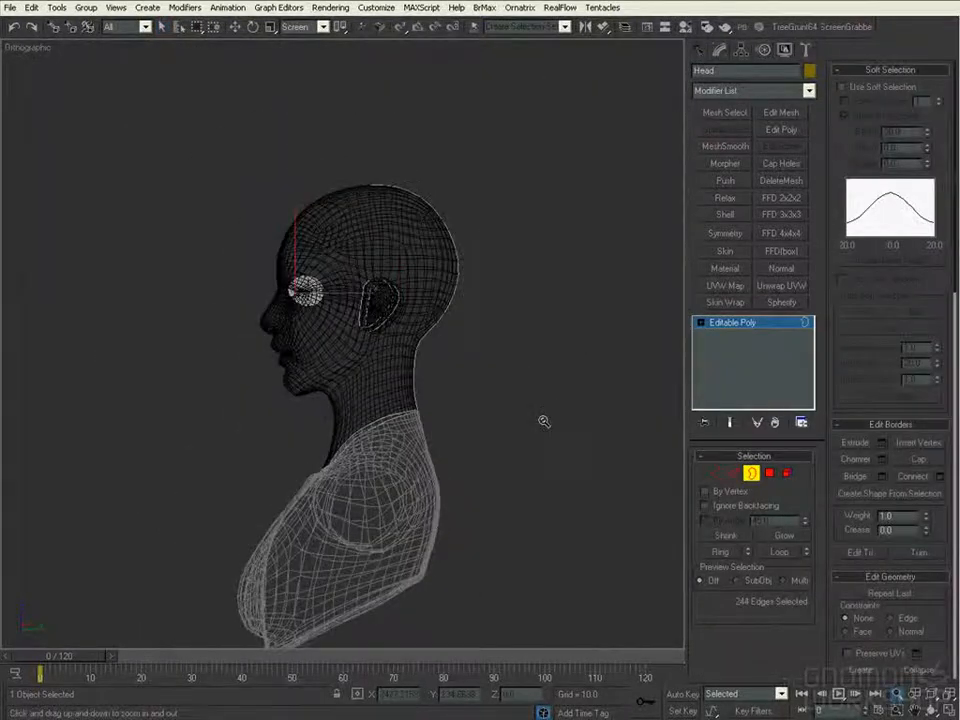
- Cap the selected open borders of the head mesh
{"action": "left_click", "coordinate": [938, 459]}
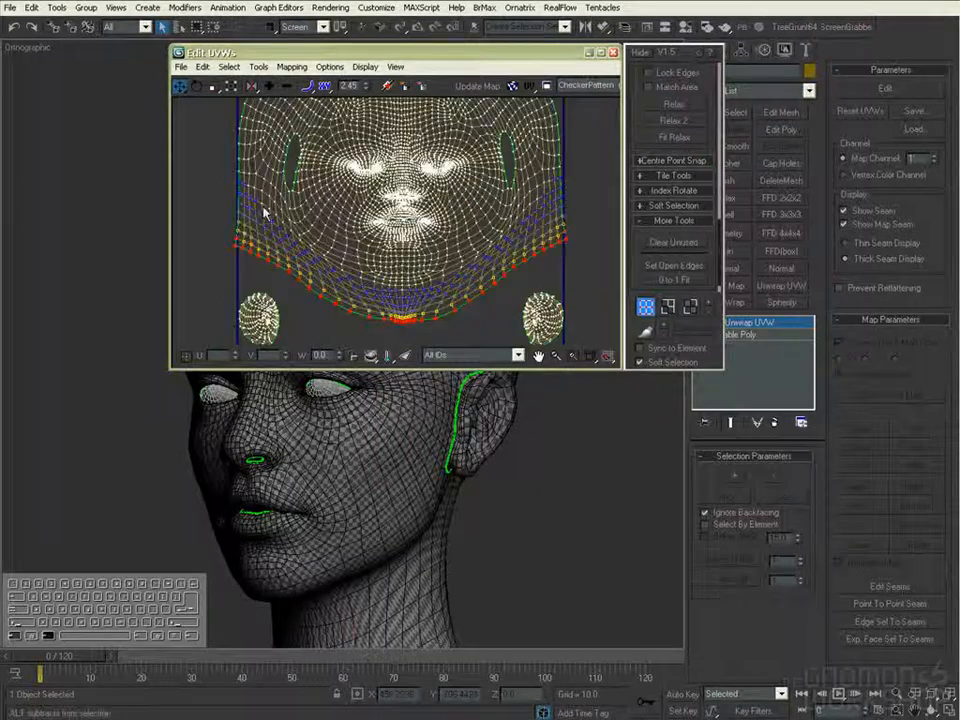
- Raise the side corners of the neck border in the UV layout to make room above the ear shells
{"action": "scroll", "coordinate": [572, 214], "scroll_direction": "down", "scroll_amount": 3}
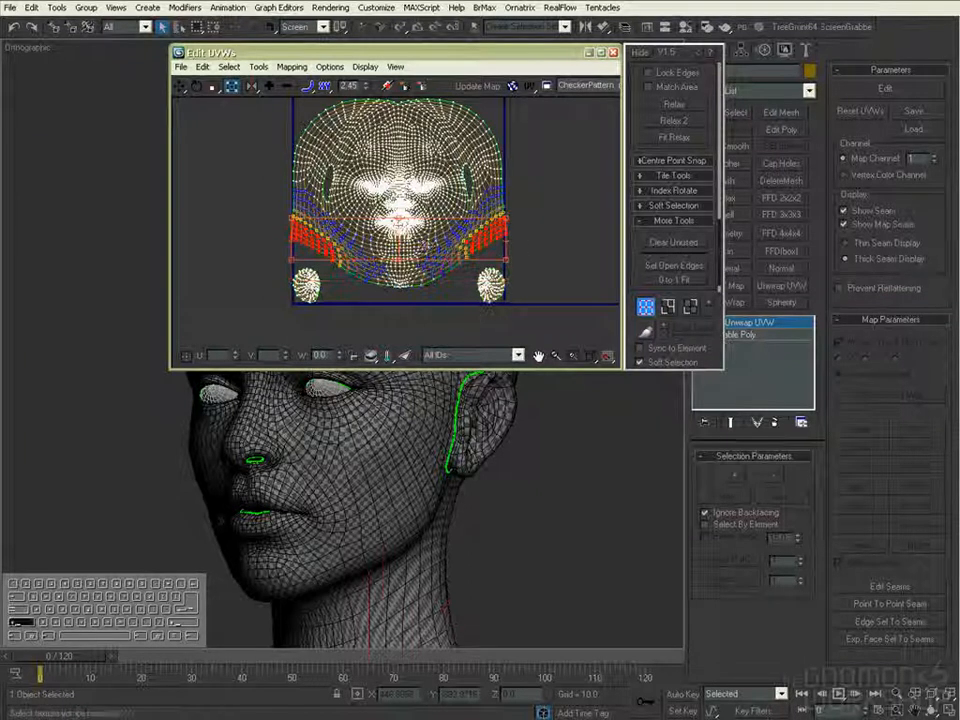
{"action": "scroll", "coordinate": [423, 243], "scroll_direction": "up", "scroll_amount": 2}
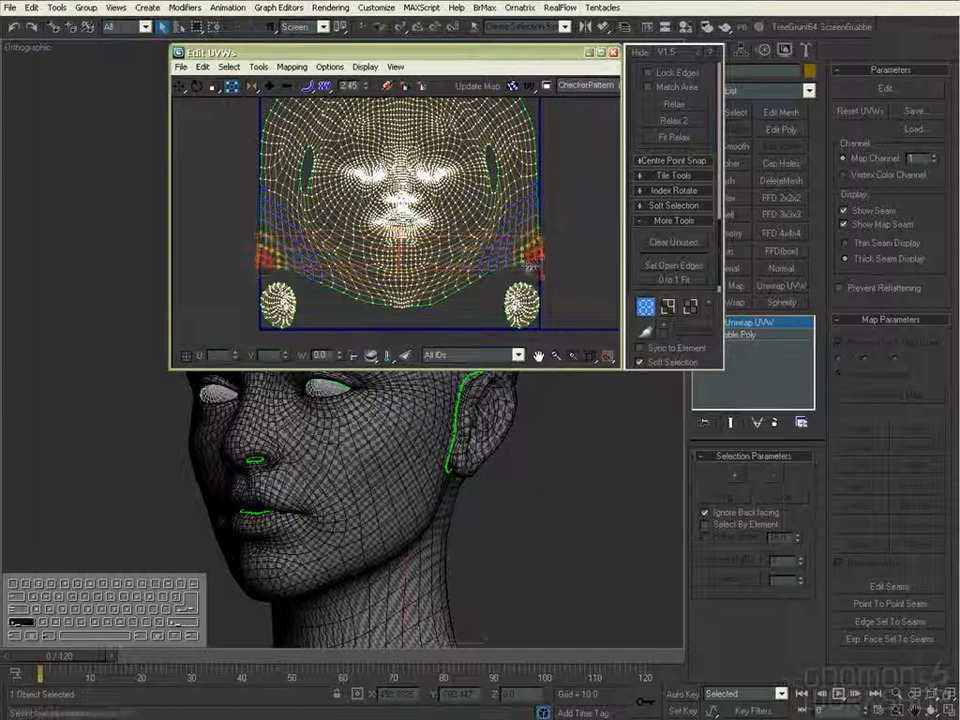
{"action": "key", "text": "x"}
- Turn on element selection and reposition the ear shells in the lower corners of the UV square
{"action": "left_click", "coordinate": [640, 348]}
{"action": "left_click_drag", "start_coordinate": [518, 323], "coordinate": [531, 258], "text": "ctrl+alt"}
{"action": "key", "text": "ctrl+z"}
{"action": "middle_click_drag", "start_coordinate": [531, 260], "coordinate": [531, 210]}
{"action": "middle_click_drag", "start_coordinate": [512, 291], "coordinate": [538, 253], "text": "ctrl+alt"}
{"action": "middle_click_drag", "start_coordinate": [538, 253], "coordinate": [547, 284]}
{"action": "middle_click_drag", "start_coordinate": [512, 126], "coordinate": [518, 84], "text": "ctrl+alt"}
{"action": "middle_click_drag", "start_coordinate": [500, 72], "coordinate": [600, 112]}
{"action": "middle_click_drag", "start_coordinate": [480, 325], "coordinate": [370, 75]}
{"action": "mouse_move", "coordinate": [568, 257]}
{"action": "middle_mouse_down", "text": "ctrl+alt"}
{"action": "mouse_move", "coordinate": [568, 265]}
{"action": "mouse_move", "coordinate": [570, 248]}
{"action": "middle_mouse_up", "text": "ctrl+alt"}
{"action": "middle_click_drag", "start_coordinate": [570, 200], "coordinate": [553, 272]}
{"action": "left_click", "coordinate": [580, 262]}
- Turn off element selection and adjust the neck border's side corners with soft selection so they clear the ear shells
{"action": "left_click", "coordinate": [640, 347]}
{"action": "left_click_drag", "start_coordinate": [572, 210], "coordinate": [548, 243]}
{"action": "middle_click_drag", "start_coordinate": [400, 262], "coordinate": [540, 245]}
{"action": "left_click_drag", "start_coordinate": [222, 198], "coordinate": [256, 238], "text": "ctrl"}
{"action": "middle_click_drag", "start_coordinate": [436, 262], "coordinate": [386, 257]}
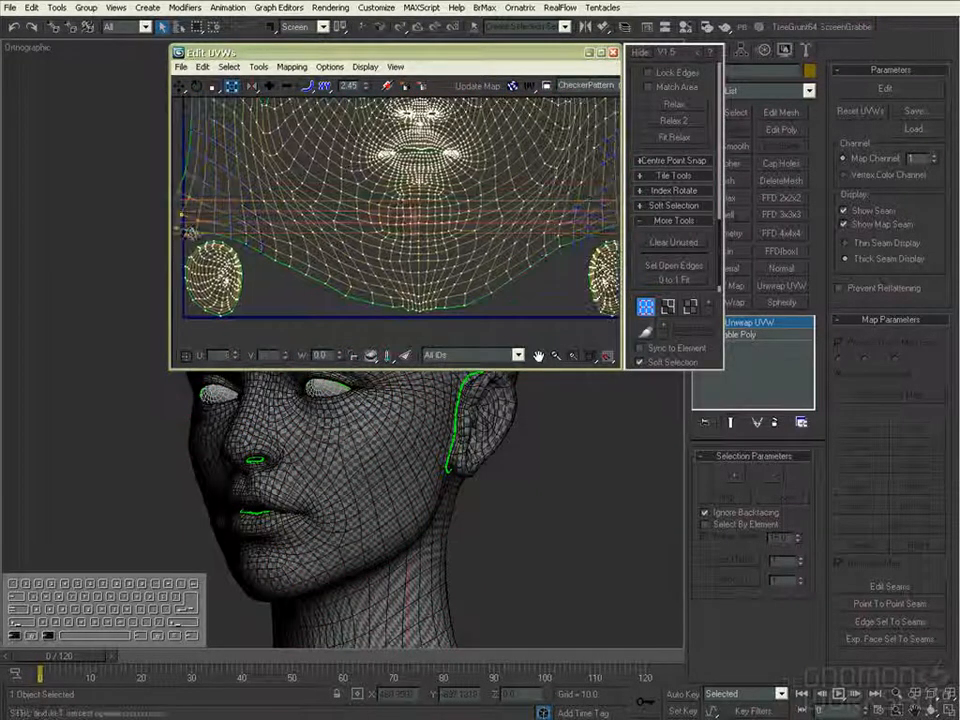
{"action": "middle_click_drag", "start_coordinate": [189, 234], "coordinate": [200, 262], "text": "ctrl+alt"}
{"action": "left_click_drag", "start_coordinate": [554, 232], "coordinate": [571, 240], "text": "ctrl+alt"}
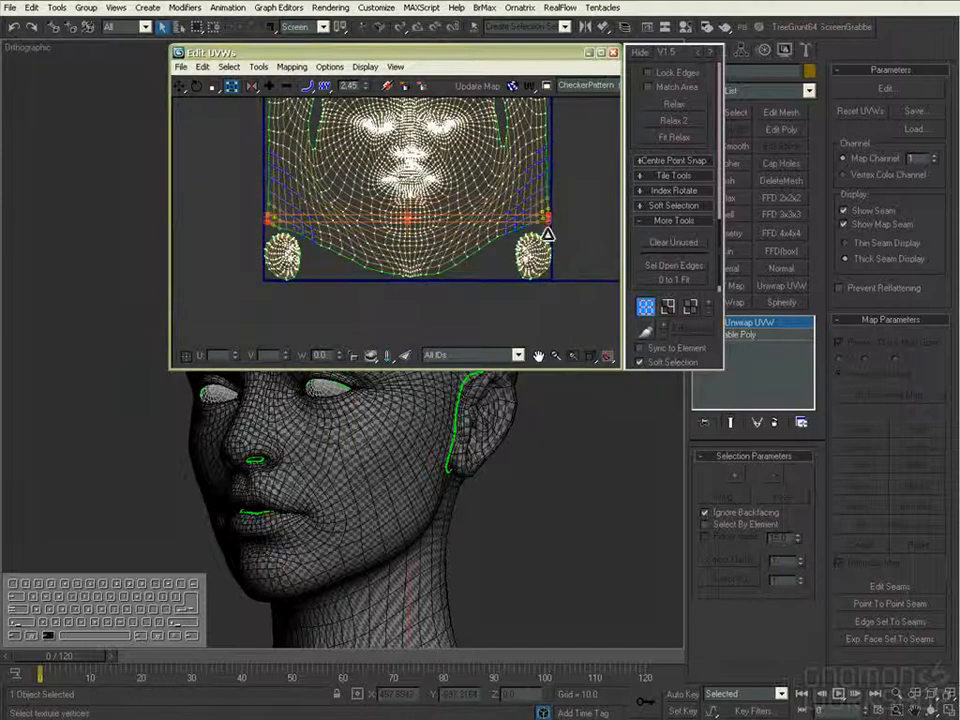
{"action": "middle_click_drag", "start_coordinate": [549, 237], "coordinate": [541, 287]}
{"action": "middle_click_drag", "start_coordinate": [541, 287], "coordinate": [572, 248], "text": "ctrl+alt"}
{"action": "left_click", "coordinate": [573, 286]}
{"action": "middle_click_drag", "start_coordinate": [590, 330], "coordinate": [500, 238]}
- Turn on element selection, select the head shell and fit it to the 0 to 1 UV square without keeping the aspect
{"action": "left_click", "coordinate": [640, 348]}
{"action": "left_click", "coordinate": [560, 285]}
{"action": "middle_click_drag", "start_coordinate": [250, 290], "coordinate": [510, 240]}
{"action": "middle_click_drag", "start_coordinate": [480, 290], "coordinate": [475, 260], "text": "ctrl+alt"}
{"action": "left_click_drag", "start_coordinate": [441, 304], "coordinate": [418, 285]}
{"action": "middle_click_drag", "start_coordinate": [402, 285], "coordinate": [392, 375], "text": "ctrl+alt"}
{"action": "middle_click_drag", "start_coordinate": [460, 170], "coordinate": [400, 240]}
{"action": "left_click", "coordinate": [440, 210]}
{"action": "left_click_drag", "start_coordinate": [492, 118], "coordinate": [490, 121], "text": "ctrl+alt"}
{"action": "left_click", "coordinate": [674, 280]}
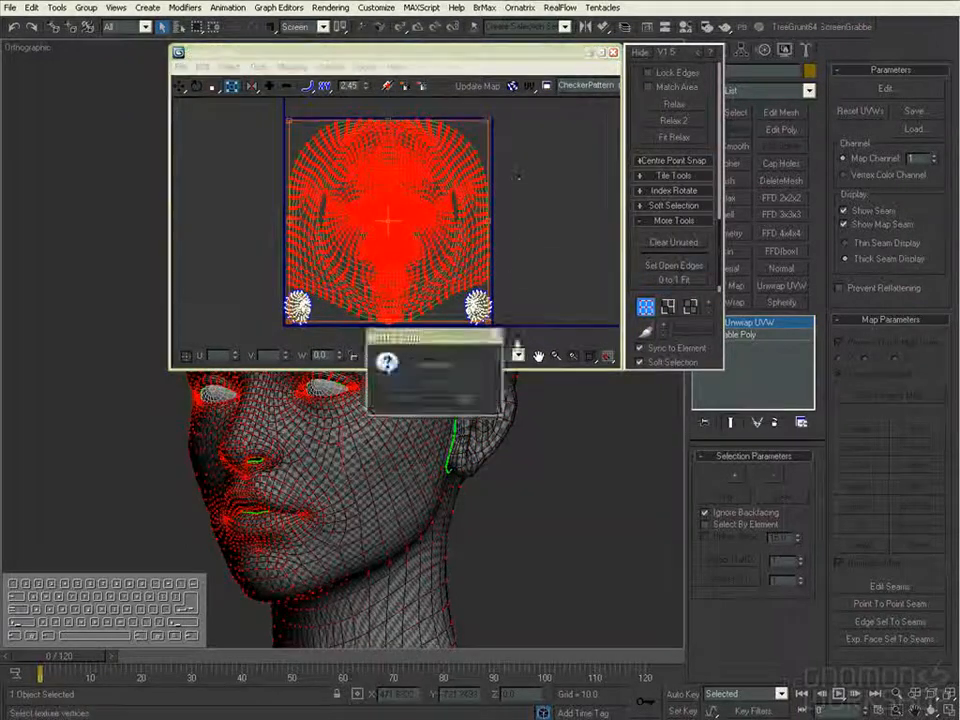
{"action": "left_click", "coordinate": [462, 397]}
- Close the UV editor and collapse the head's Unwrap UVW modifier
{"action": "middle_click_drag", "start_coordinate": [303, 300], "coordinate": [305, 245], "text": "ctrl+alt"}
{"action": "middle_click_drag", "start_coordinate": [306, 100], "coordinate": [431, 154]}
{"action": "middle_click_drag", "start_coordinate": [250, 165], "coordinate": [415, 215]}
{"action": "middle_click_drag", "start_coordinate": [415, 215], "coordinate": [489, 248], "text": "ctrl+alt"}
{"action": "left_click", "coordinate": [535, 155]}
{"action": "middle_click_drag", "start_coordinate": [537, 165], "coordinate": [540, 319], "text": "ctrl+alt"}
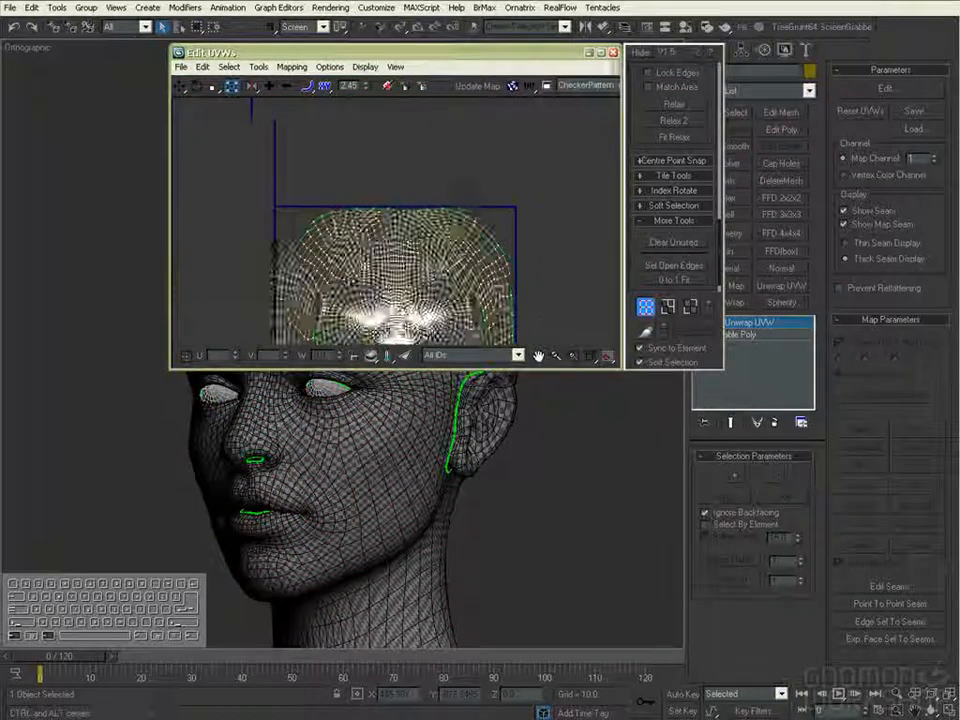
{"action": "left_click", "coordinate": [613, 52]}
{"action": "right_click", "coordinate": [748, 322]}
{"action": "left_click", "coordinate": [785, 446]}
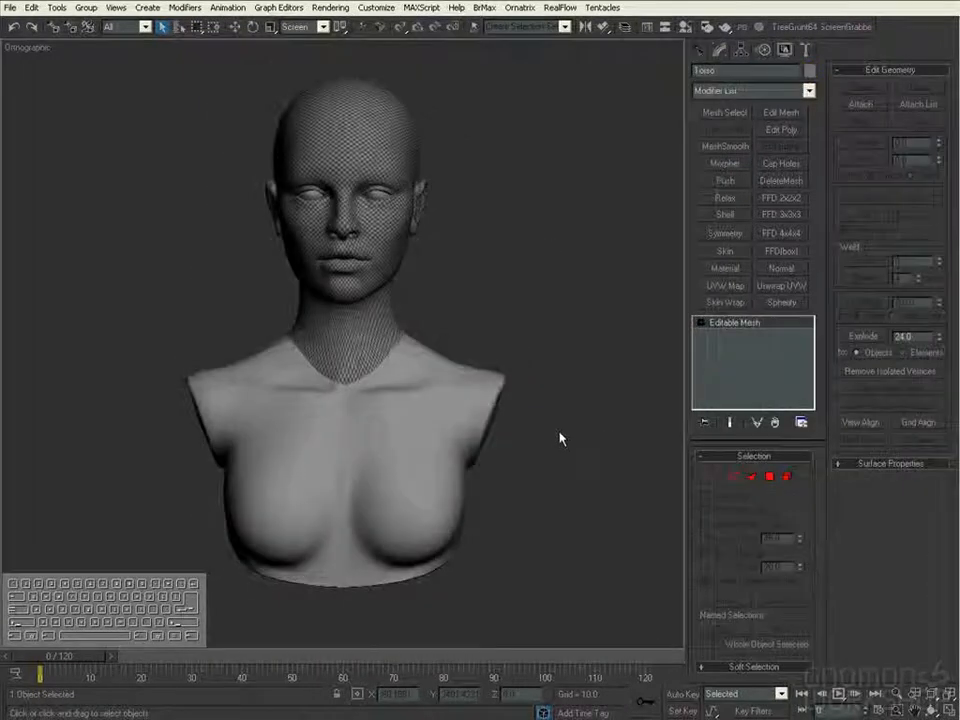
- Assign the checker material to the torso and open its UVs for editing with an Unwrap UVW modifier
{"action": "key", "text": "m"}
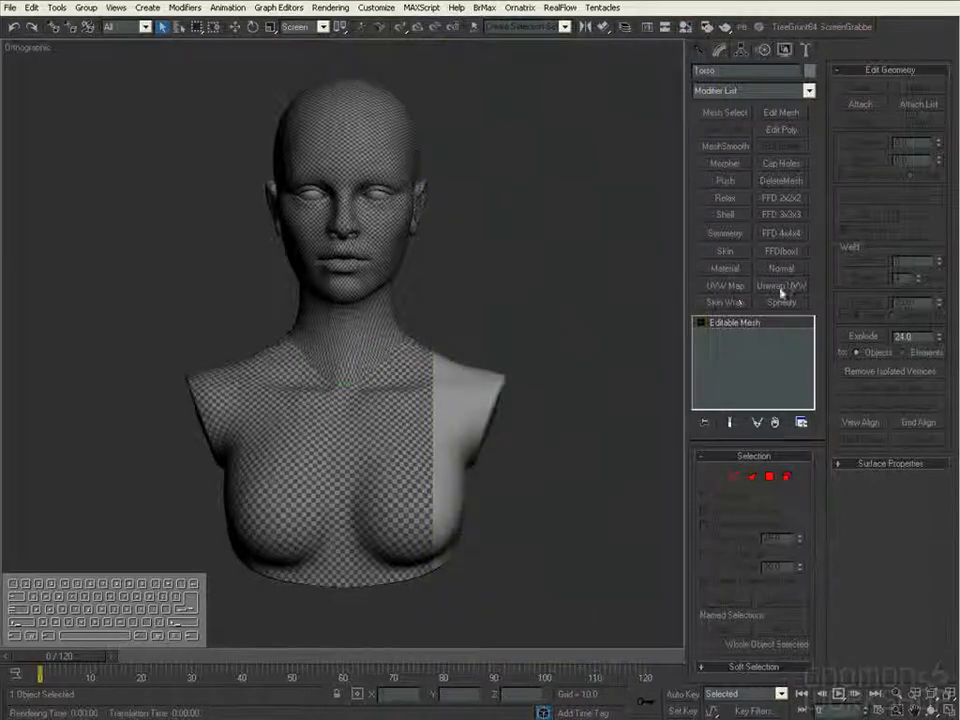
{"action": "left_click", "coordinate": [782, 292]}
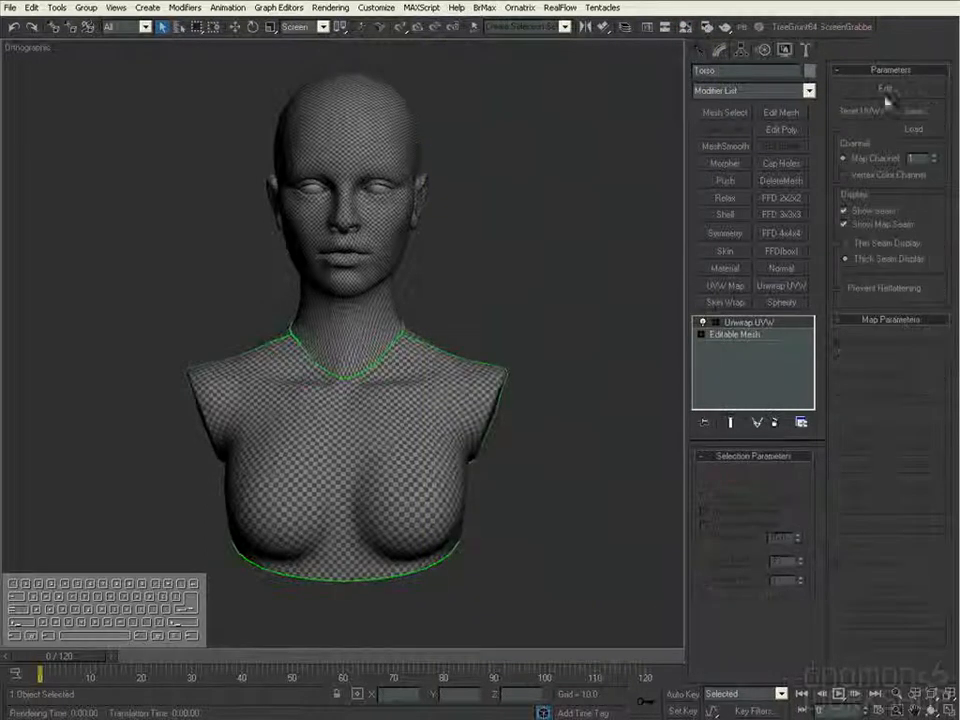
{"action": "left_click", "coordinate": [885, 88]}
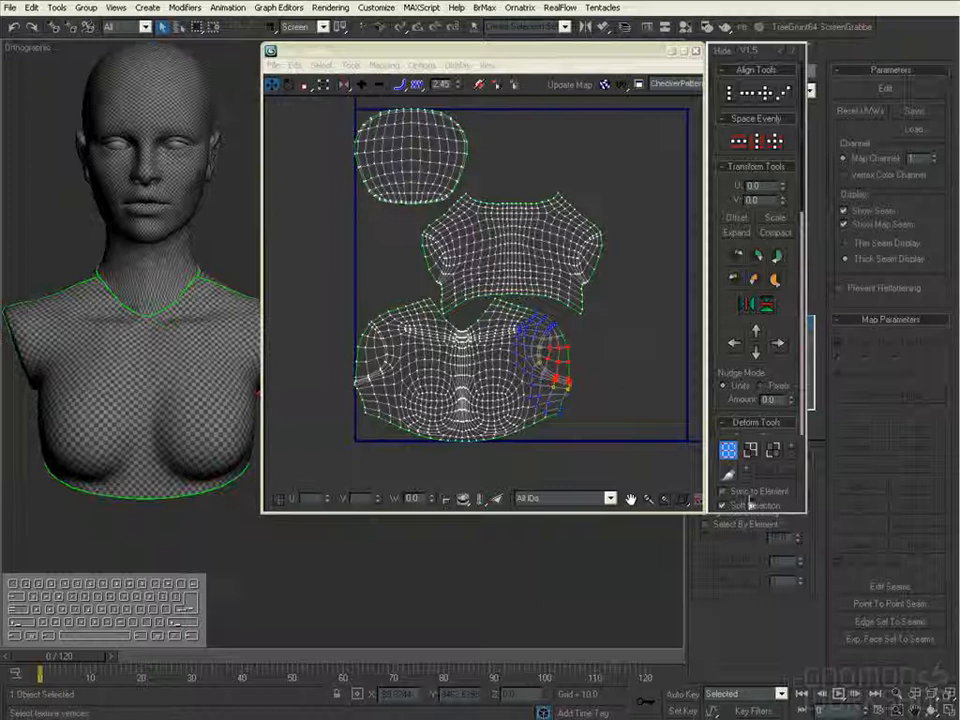
- Turn on element selection and move the torso's back shell below the chest shell, outside the UV square
{"action": "left_click", "coordinate": [748, 496]}
{"action": "left_click", "coordinate": [570, 346]}
{"action": "middle_click_drag", "start_coordinate": [571, 328], "coordinate": [583, 257]}
{"action": "left_click_drag", "start_coordinate": [606, 176], "coordinate": [555, 422]}
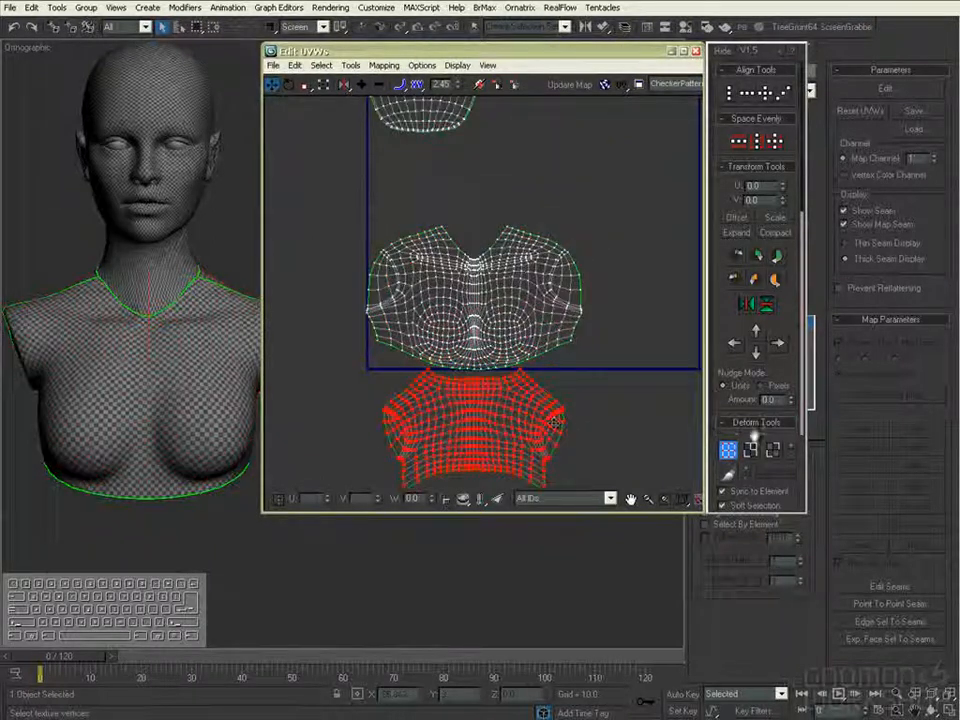
- Fit the back, chest and underside shells of the torso one by one to the 0 to 1 UV square, keeping the aspect
{"action": "scroll", "coordinate": [757, 425], "scroll_direction": "down", "scroll_amount": 10}
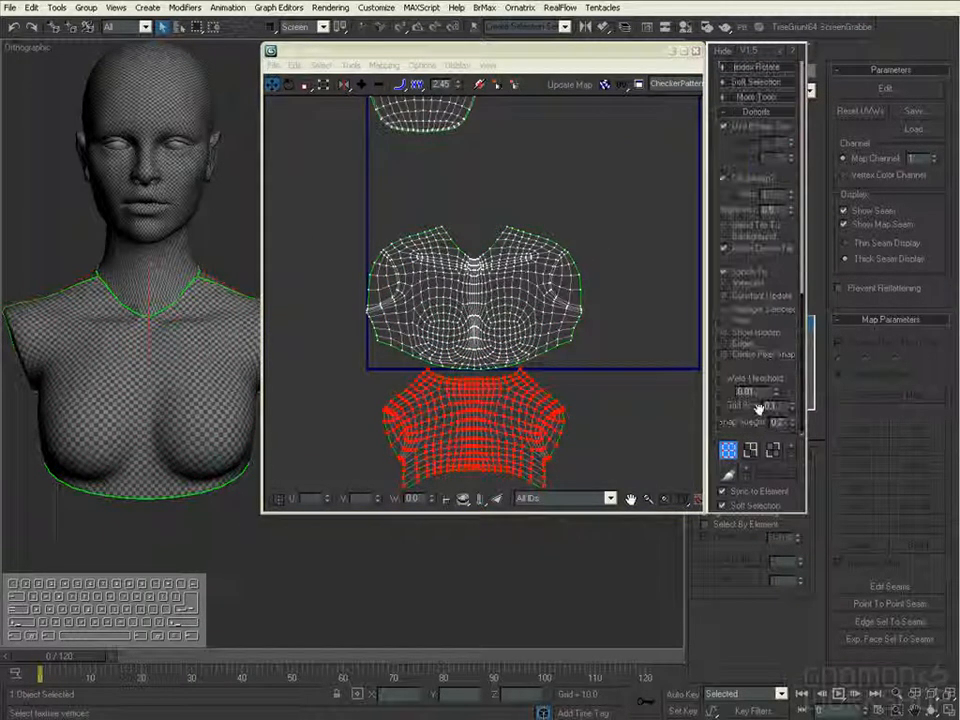
{"action": "left_click", "coordinate": [783, 112]}
{"action": "left_click", "coordinate": [757, 411]}
{"action": "left_click", "coordinate": [757, 422]}
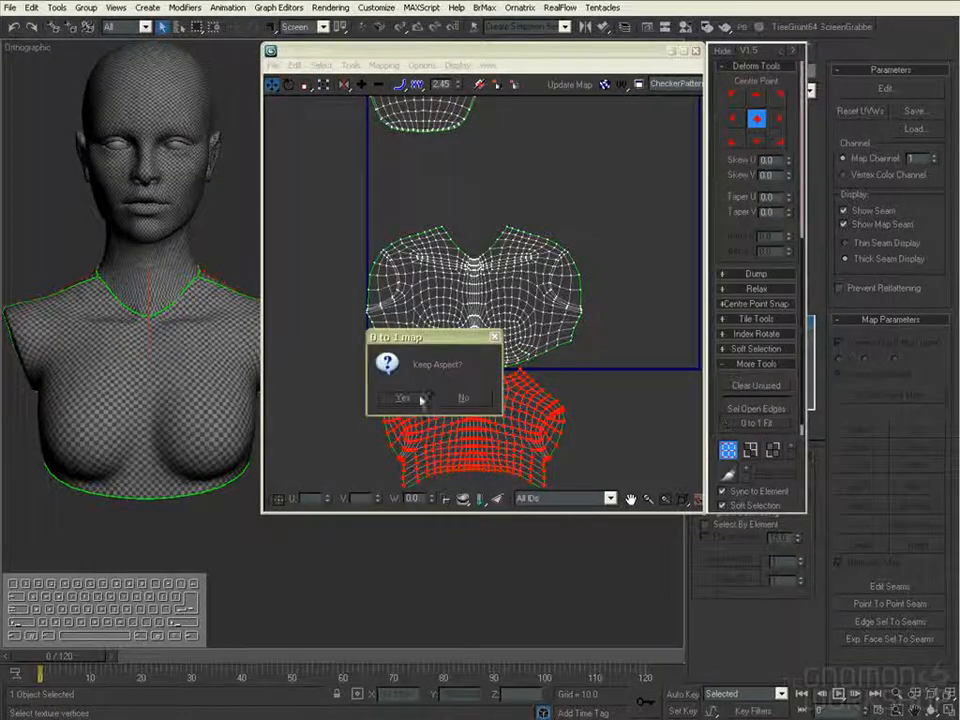
{"action": "left_click", "coordinate": [404, 398]}
{"action": "left_click", "coordinate": [520, 342]}
{"action": "middle_click_drag", "start_coordinate": [659, 304], "coordinate": [660, 326], "text": "ctrl+alt"}
{"action": "left_click", "coordinate": [754, 424]}
{"action": "left_click", "coordinate": [408, 399]}
{"action": "middle_click_drag", "start_coordinate": [491, 104], "coordinate": [480, 180]}
{"action": "left_click", "coordinate": [454, 190]}
{"action": "left_click", "coordinate": [755, 423]}
{"action": "left_click", "coordinate": [421, 401]}
- Scale down the torso's underside shell so its checker squares match the size of those on the chest
{"action": "middle_click_drag", "start_coordinate": [421, 396], "coordinate": [404, 350]}
{"action": "middle_click_drag", "start_coordinate": [216, 431], "coordinate": [208, 345], "text": "alt"}
{"action": "middle_click_drag", "start_coordinate": [208, 345], "coordinate": [213, 313], "text": "ctrl+alt"}
{"action": "left_click", "coordinate": [324, 84]}
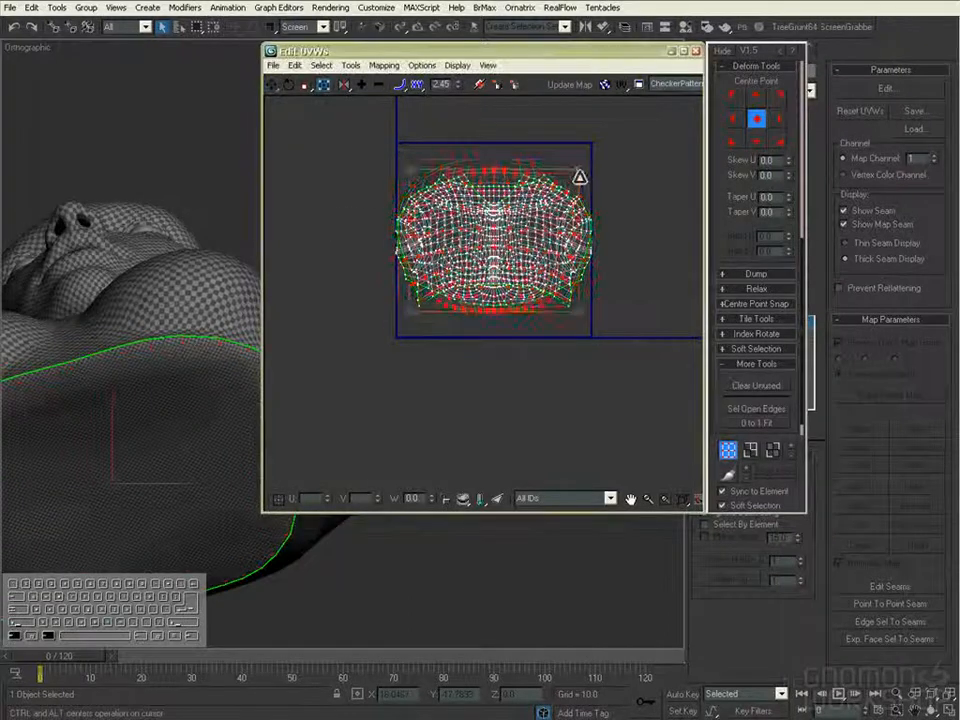
{"action": "middle_click_drag", "start_coordinate": [64, 495], "coordinate": [80, 395], "text": "ctrl+alt"}
{"action": "left_click_drag", "start_coordinate": [573, 174], "coordinate": [556, 188], "text": "ctrl+alt"}
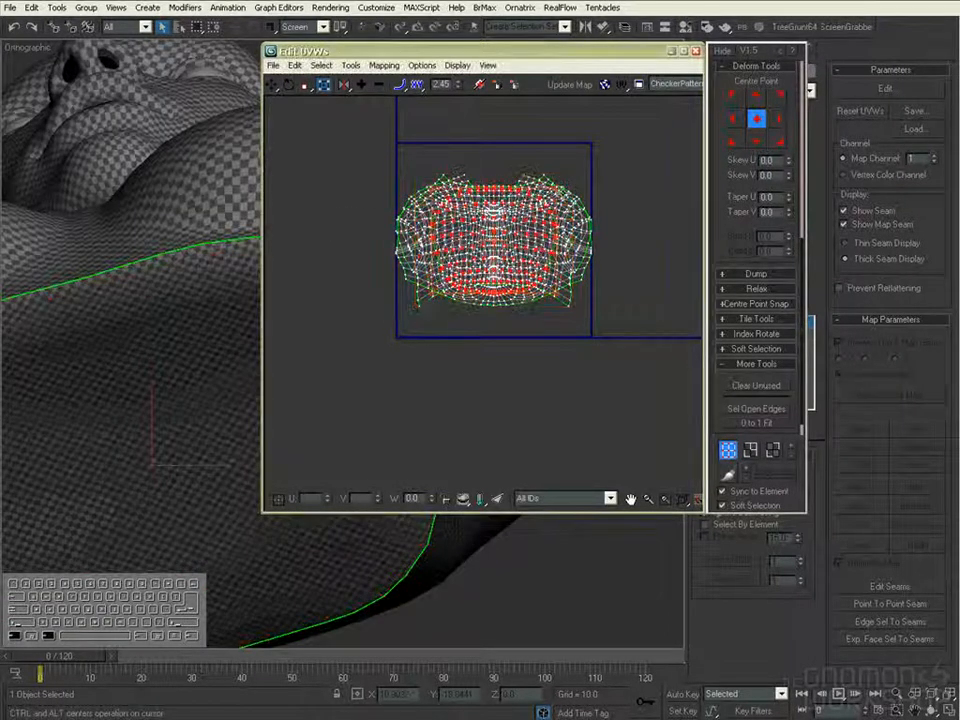
{"action": "middle_click_drag", "start_coordinate": [240, 407], "coordinate": [228, 446], "text": "alt"}
{"action": "left_click_drag", "start_coordinate": [556, 188], "coordinate": [547, 200], "text": "ctrl+alt"}
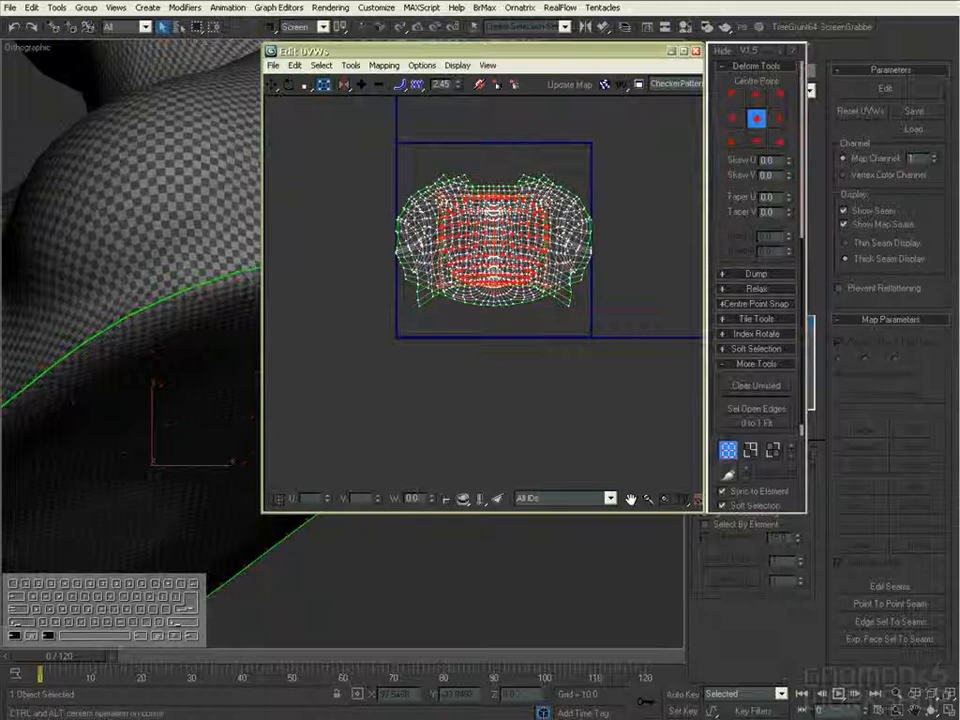
{"action": "middle_click_drag", "start_coordinate": [150, 420], "coordinate": [142, 336], "text": "alt"}
- Arrange the torso shells in a vertical column with the chest above the back and the underside shell lowest
{"action": "left_click_drag", "start_coordinate": [547, 199], "coordinate": [530, 114], "text": "ctrl+alt"}
{"action": "left_click_drag", "start_coordinate": [576, 211], "coordinate": [568, 332], "text": "shift"}
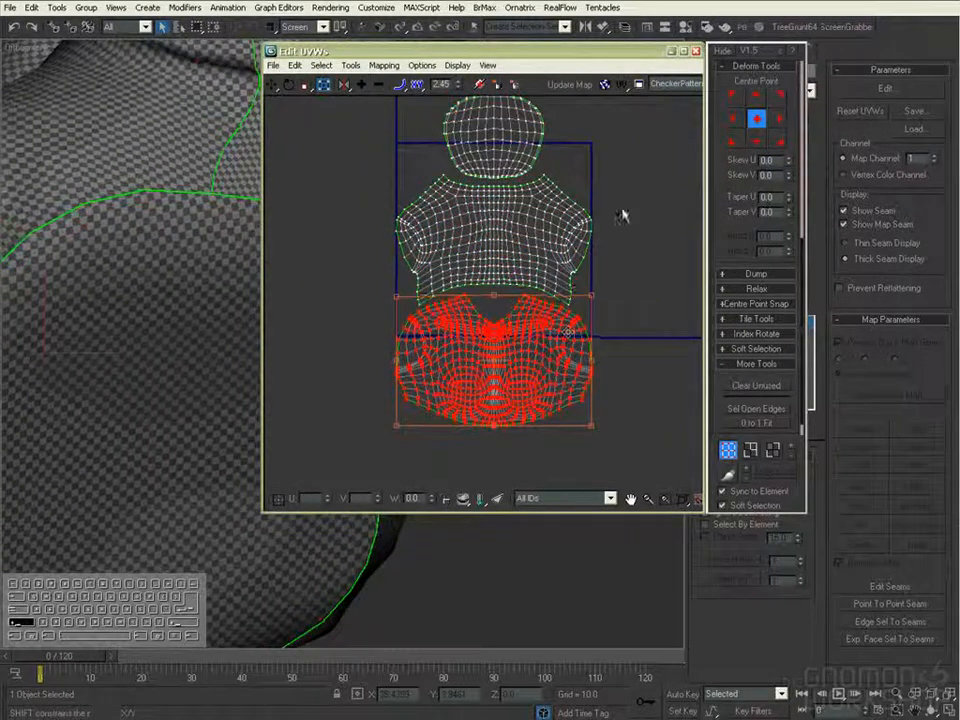
{"action": "left_click", "coordinate": [566, 226]}
{"action": "middle_click_drag", "start_coordinate": [566, 226], "coordinate": [575, 171]}
{"action": "left_click_drag", "start_coordinate": [575, 171], "coordinate": [571, 416], "text": "shift"}
{"action": "middle_click_drag", "start_coordinate": [571, 416], "coordinate": [561, 370]}
{"action": "scroll", "coordinate": [561, 370], "scroll_direction": "down", "scroll_amount": 2}
{"action": "left_click_drag", "start_coordinate": [512, 118], "coordinate": [512, 428], "text": "shift"}
- Select all torso shells and fit them together to the 0 to 1 UV square without keeping the aspect
{"action": "key", "text": "ctrl+a"}
{"action": "left_click", "coordinate": [758, 425]}
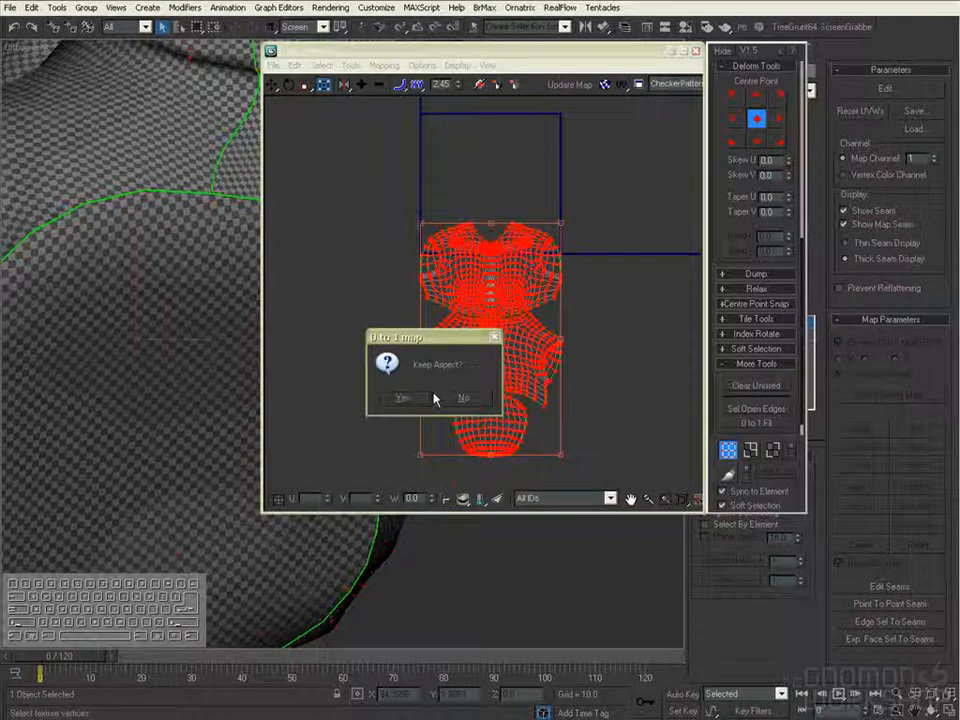
{"action": "left_click", "coordinate": [405, 398]}
{"action": "middle_click_drag", "start_coordinate": [215, 334], "coordinate": [268, 548], "text": "alt"}
{"action": "left_click", "coordinate": [757, 425]}
{"action": "left_click", "coordinate": [464, 397]}
{"action": "middle_click_drag", "start_coordinate": [485, 370], "coordinate": [445, 443]}
{"action": "middle_click_drag", "start_coordinate": [445, 443], "coordinate": [596, 240], "text": "ctrl+alt"}
{"action": "middle_click_drag", "start_coordinate": [596, 296], "coordinate": [632, 379]}
{"action": "left_click_drag", "start_coordinate": [590, 179], "coordinate": [536, 208]}
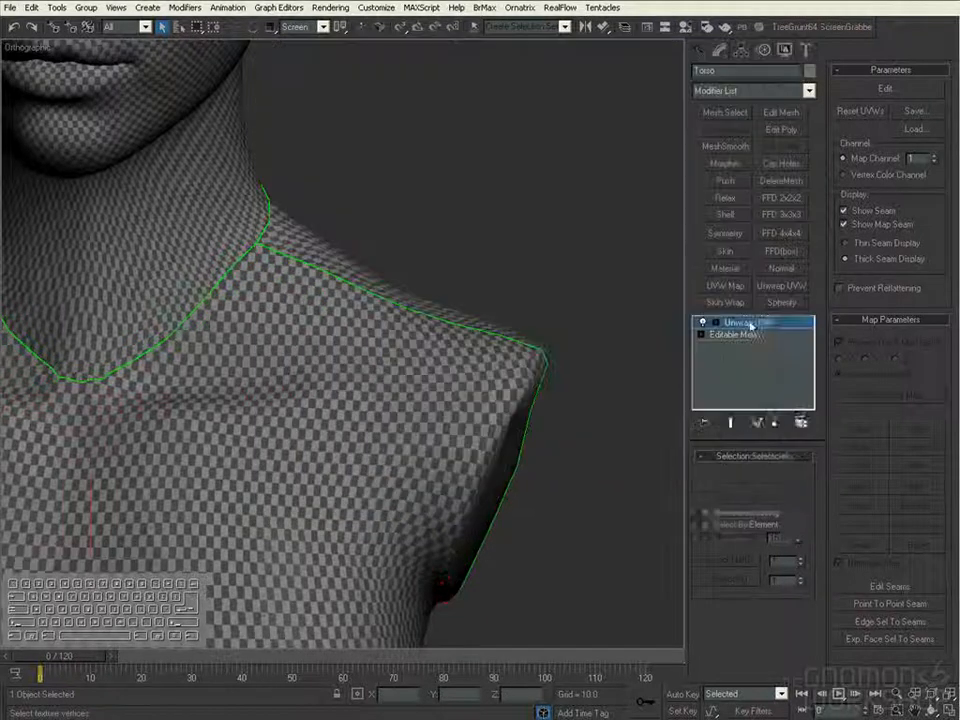
- Collapse the torso's Unwrap UVW modifier and convert the torso to an editable poly
{"action": "right_click", "coordinate": [748, 322]}
{"action": "left_click", "coordinate": [800, 432]}
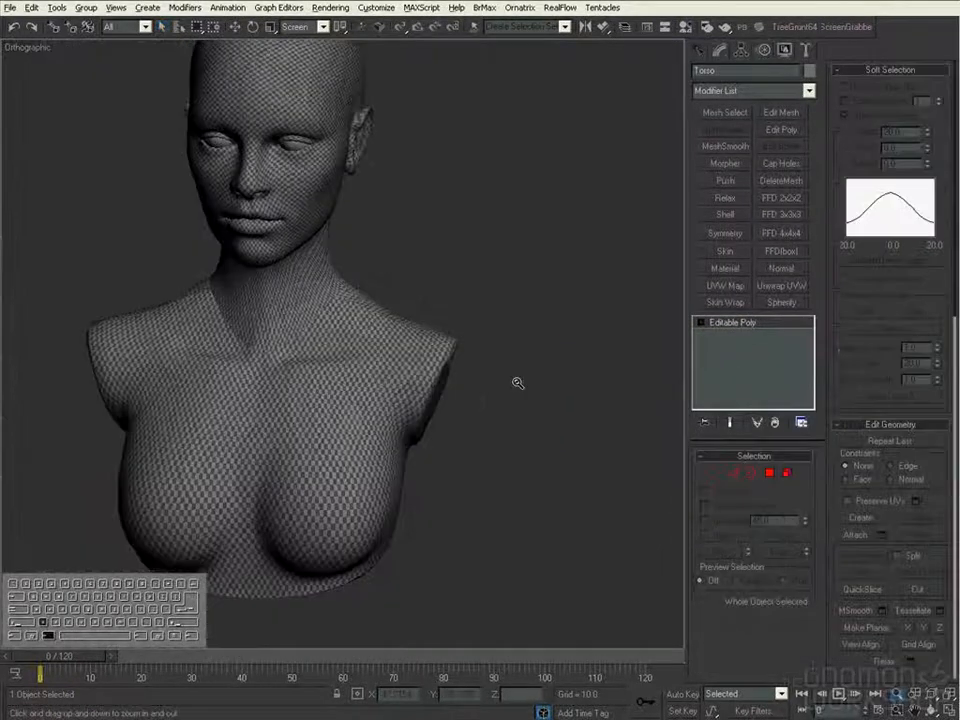
{"action": "left_click_drag", "start_coordinate": [519, 384], "coordinate": [488, 453]}
{"action": "middle_click_drag", "start_coordinate": [488, 453], "coordinate": [488, 516]}
- Select the torso's border vertices in wireframe view and weld them
{"action": "left_click", "coordinate": [751, 472]}
{"action": "key", "text": "F3"}
{"action": "key", "text": "q"}
{"action": "left_click_drag", "start_coordinate": [579, 253], "coordinate": [120, 621]}
{"action": "middle_click_drag", "start_coordinate": [665, 440], "coordinate": [594, 484], "text": "alt"}
{"action": "key", "text": "1"}
{"action": "key", "text": "F3"}
{"action": "mouse_move", "coordinate": [537, 529]}
{"action": "middle_mouse_down", "text": "ctrl+alt"}
{"action": "mouse_move", "coordinate": [534, 396]}
{"action": "mouse_move", "coordinate": [515, 372]}
{"action": "middle_mouse_up", "text": "ctrl+alt"}
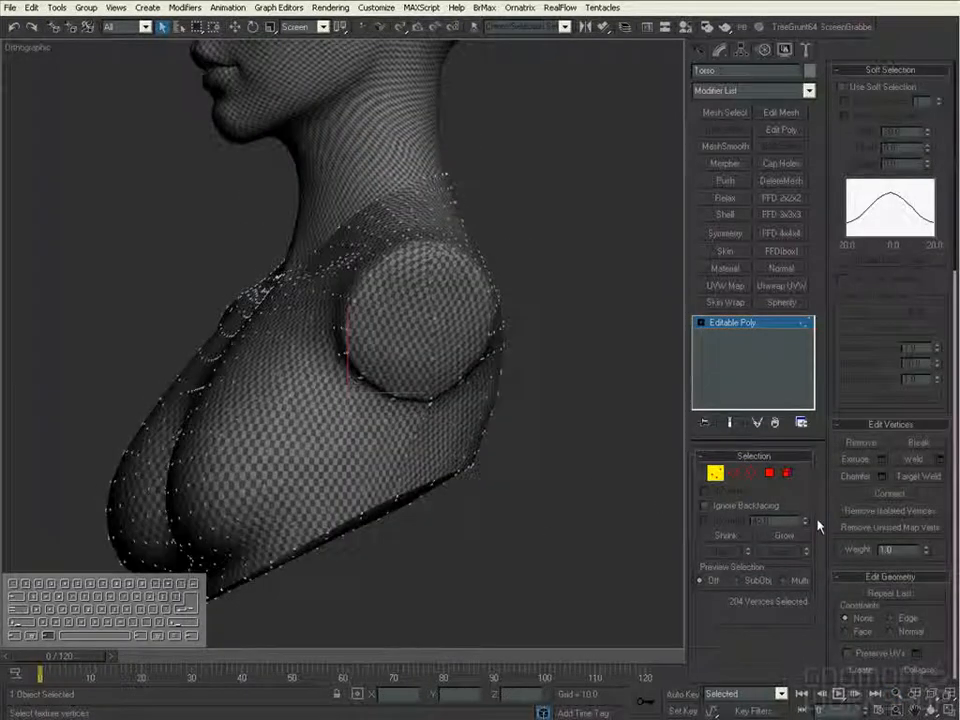
{"action": "left_click", "coordinate": [938, 460]}
{"action": "left_click", "coordinate": [624, 256]}
- Check the whole torso mesh for remaining open borders in Border mode
{"action": "key", "text": "F3"}
{"action": "key", "text": "3"}
{"action": "middle_click_drag", "start_coordinate": [656, 401], "coordinate": [654, 510], "text": "ctrl+alt"}
{"action": "left_click_drag", "start_coordinate": [590, 172], "coordinate": [156, 588]}
{"action": "middle_click_drag", "start_coordinate": [253, 540], "coordinate": [370, 510], "text": "alt"}
{"action": "left_click", "coordinate": [752, 480]}
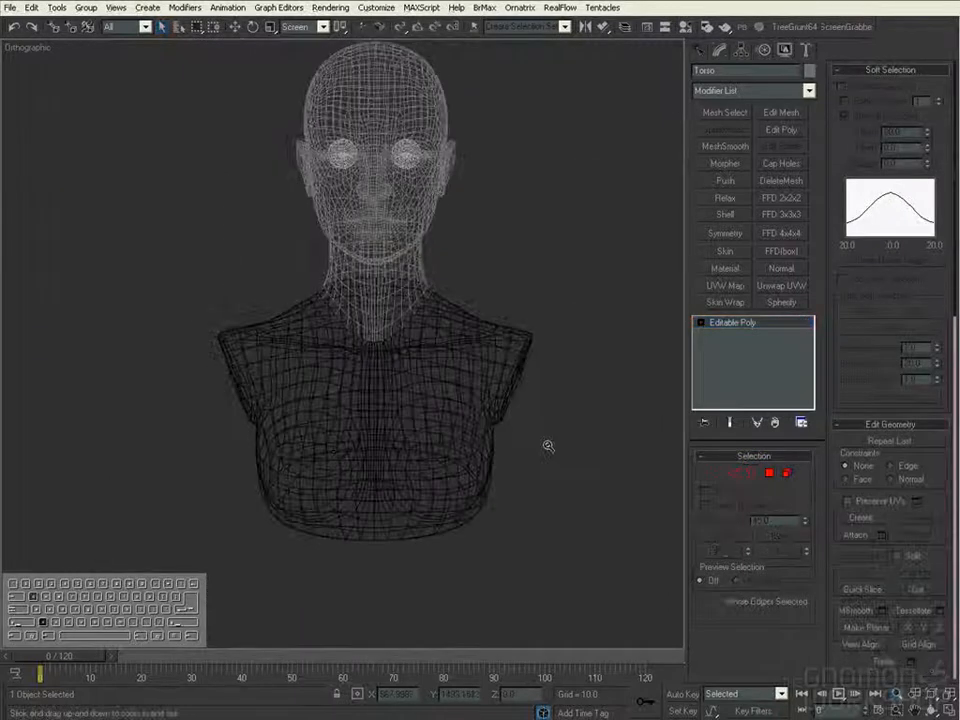
- Select the head in shaded view and open the Material Editor beside the bust
{"action": "middle_click_drag", "start_coordinate": [548, 446], "coordinate": [545, 385], "text": "ctrl+alt"}
{"action": "left_click", "coordinate": [426, 294]}
{"action": "key", "text": "F3"}
{"action": "mouse_move", "coordinate": [523, 345]}
{"action": "middle_mouse_down", "text": "alt"}
{"action": "mouse_move", "coordinate": [550, 353]}
{"action": "mouse_move", "coordinate": [542, 360]}
{"action": "middle_mouse_up", "text": "alt"}
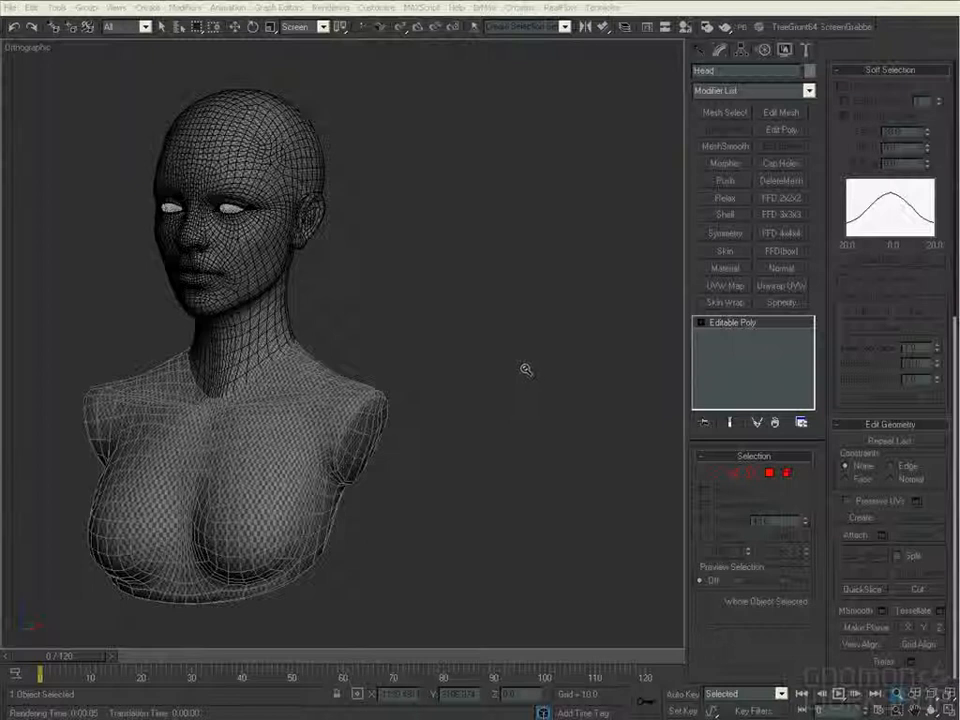
{"action": "key", "text": "m"}
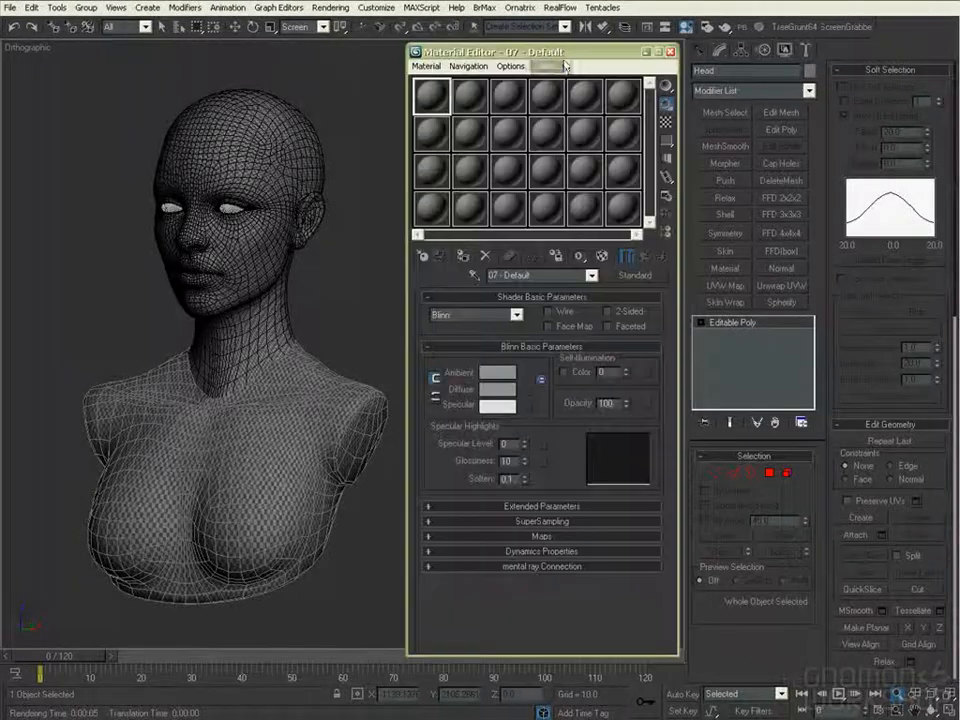
{"action": "left_click_drag", "start_coordinate": [553, 53], "coordinate": [562, 50]}
- Select the head mesh as an element and examine its polygon material ID and smoothing group settings
{"action": "middle_click_drag", "start_coordinate": [362, 322], "coordinate": [448, 306], "text": "alt"}
{"action": "left_click", "coordinate": [787, 474]}
{"action": "left_click", "coordinate": [282, 274]}
{"action": "middle_click_drag", "start_coordinate": [284, 278], "coordinate": [226, 308], "text": "alt"}
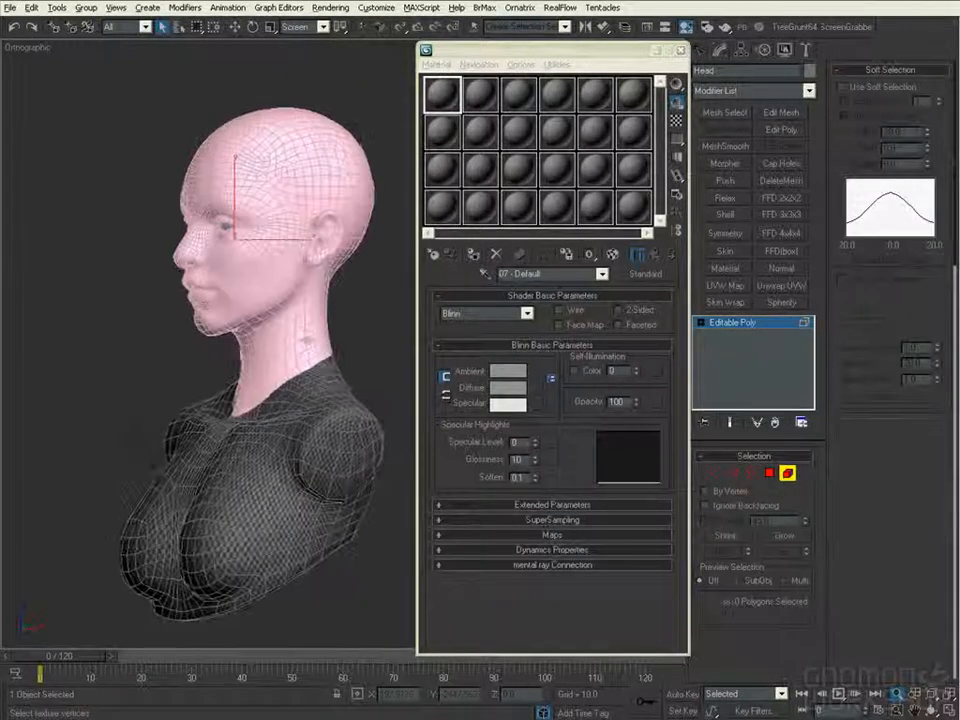
{"action": "left_click", "coordinate": [896, 423]}
{"action": "left_click", "coordinate": [893, 68]}
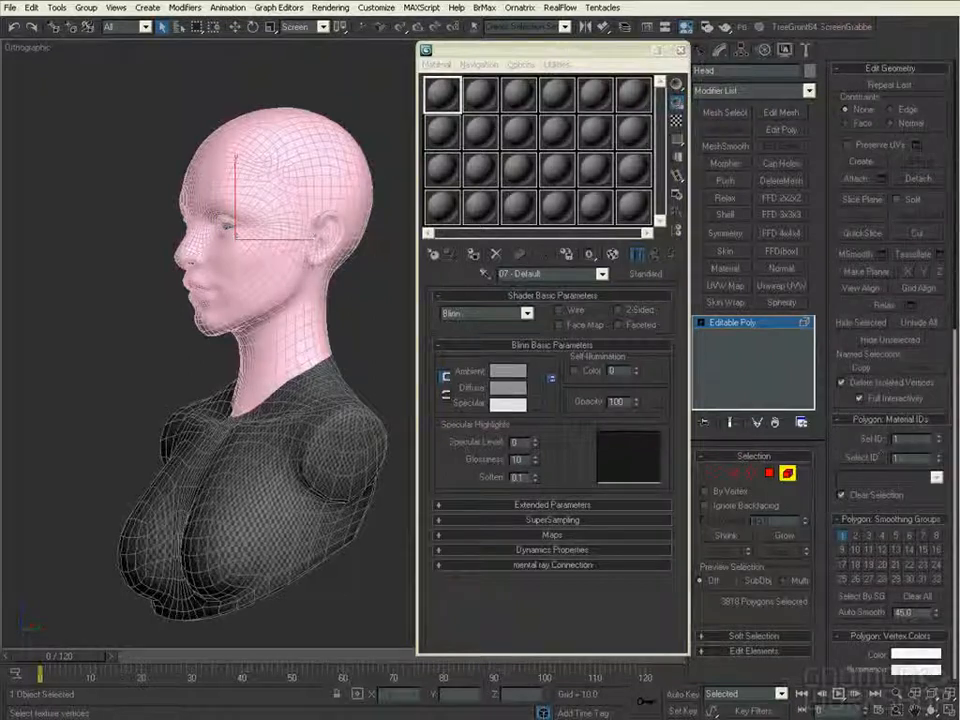
{"action": "middle_click_drag", "start_coordinate": [358, 495], "coordinate": [398, 498], "text": "alt"}
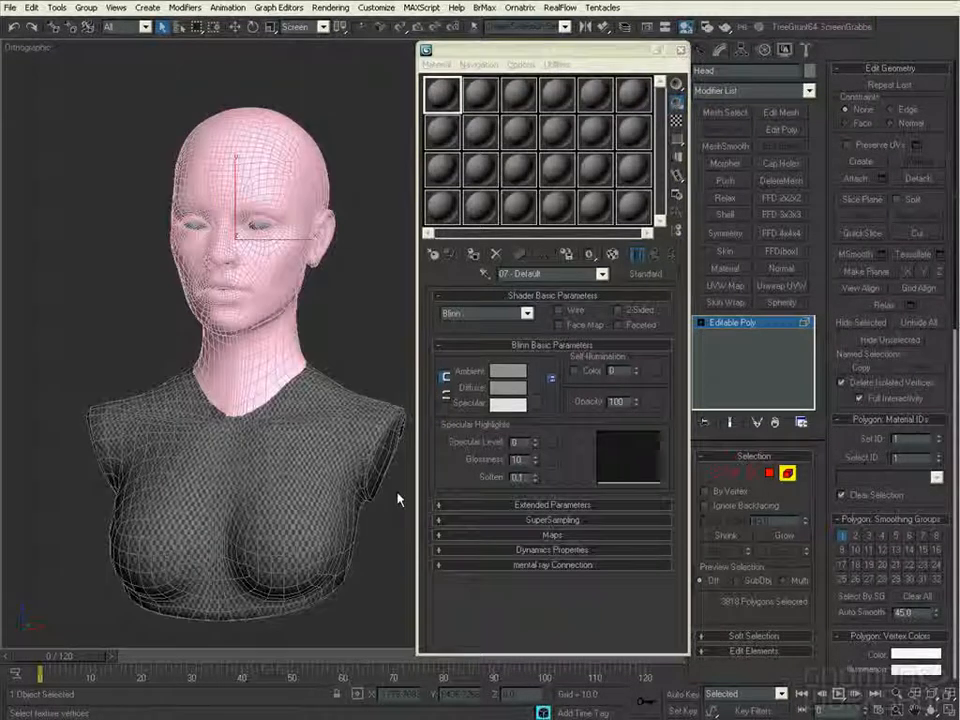
- Select the torso mesh as an element and examine its polygon material ID settings
{"action": "left_click", "coordinate": [788, 473]}
{"action": "left_click", "coordinate": [339, 480]}
{"action": "left_click", "coordinate": [786, 472]}
{"action": "left_click", "coordinate": [350, 526]}
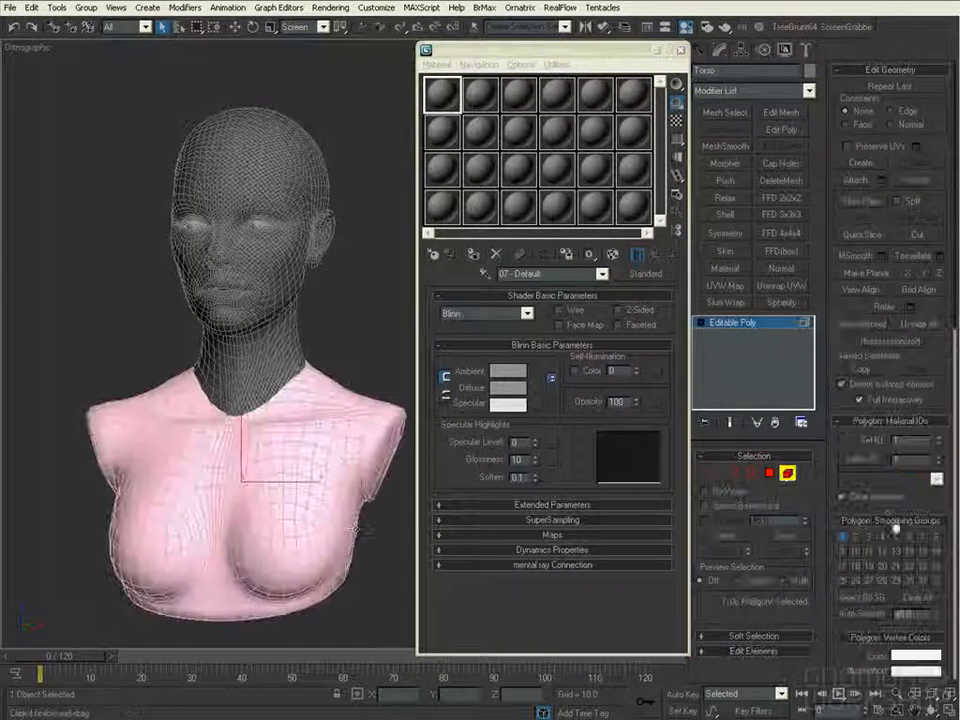
{"action": "key", "text": "5"}
- Assign the first sample material to both the head and the torso and name it Female_Bust
{"action": "left_click", "coordinate": [275, 364]}
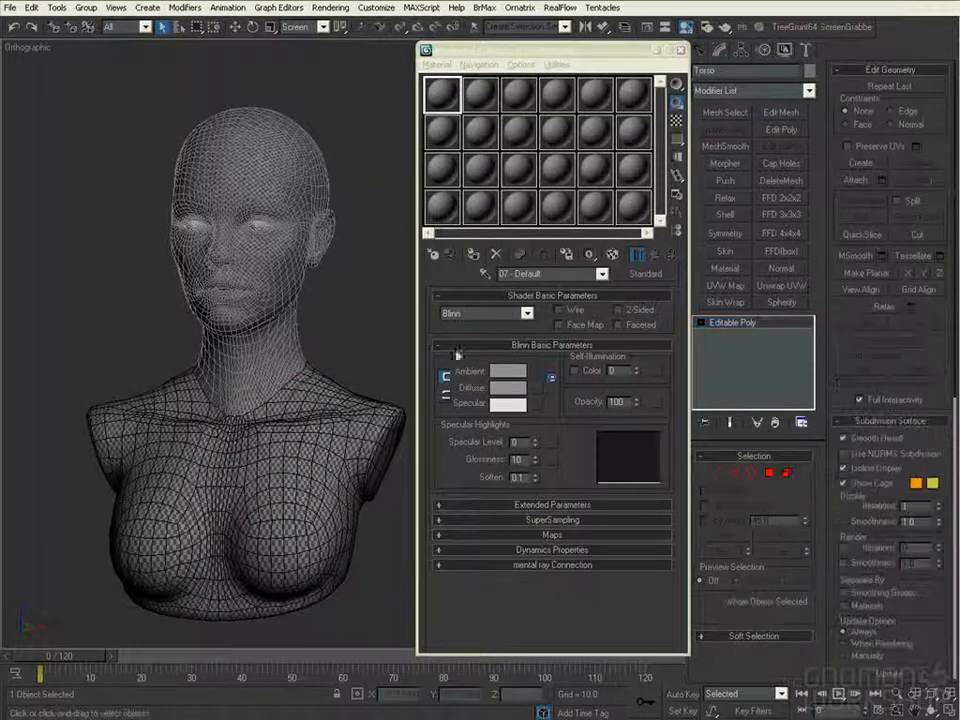
{"action": "left_click", "coordinate": [443, 108]}
{"action": "left_click", "coordinate": [285, 320], "text": "ctrl"}
{"action": "left_click", "coordinate": [474, 256]}
{"action": "left_click_drag", "start_coordinate": [499, 273], "coordinate": [547, 304]}
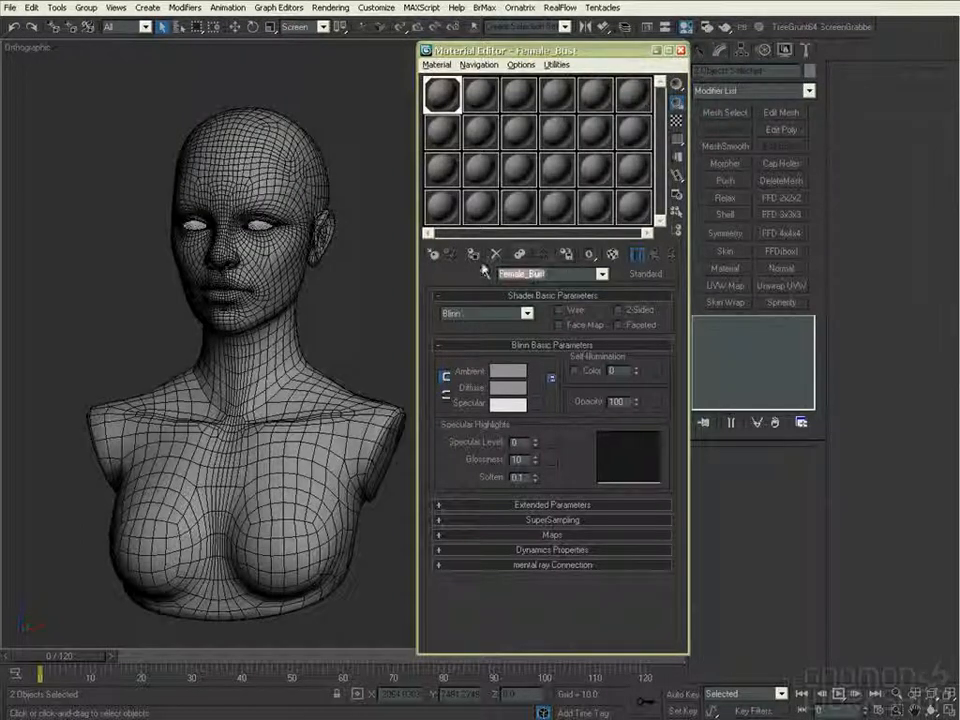
- Change Female_Bust to a Multi/Sub-Object material, keeping the old material as a sub-material, and set the number of materials to 5
{"action": "left_click", "coordinate": [652, 276]}
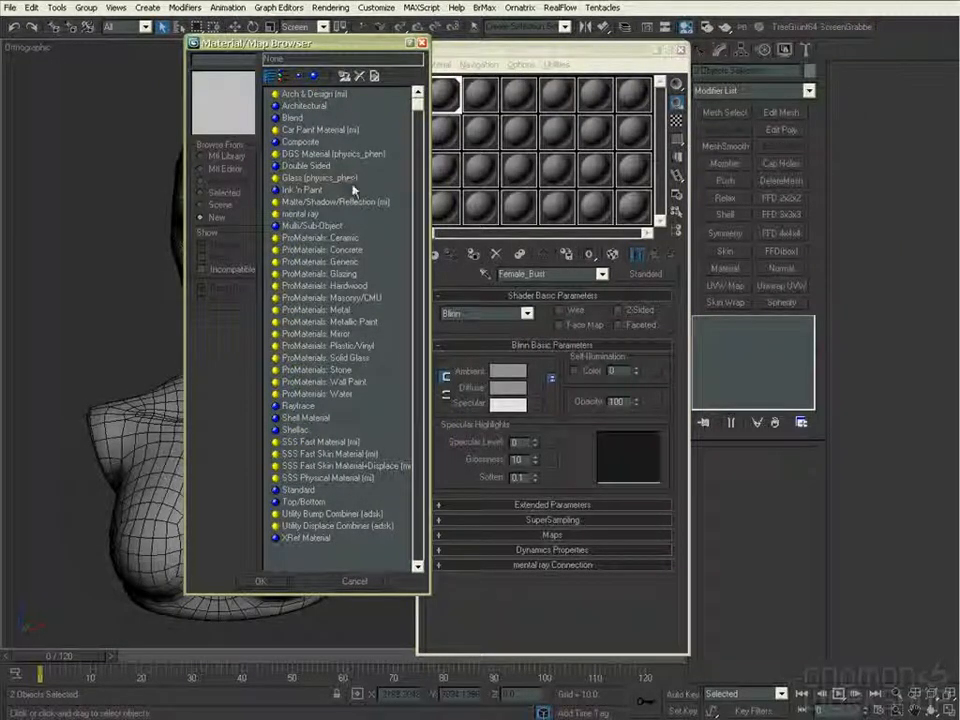
{"action": "double_click", "coordinate": [336, 226]}
{"action": "left_click", "coordinate": [516, 388]}
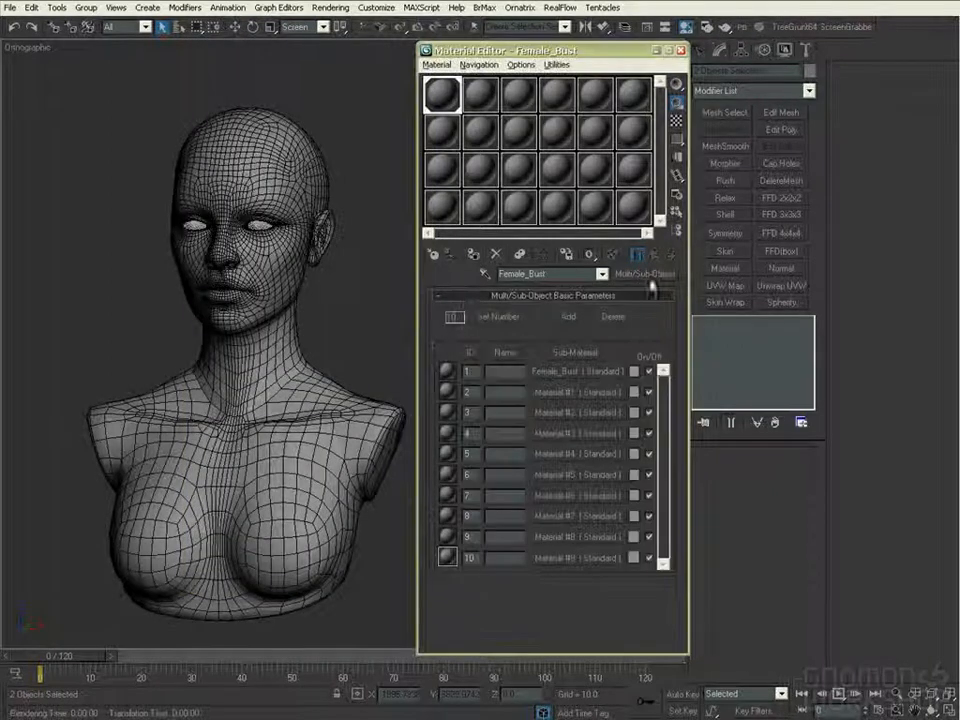
{"action": "left_click", "coordinate": [498, 316]}
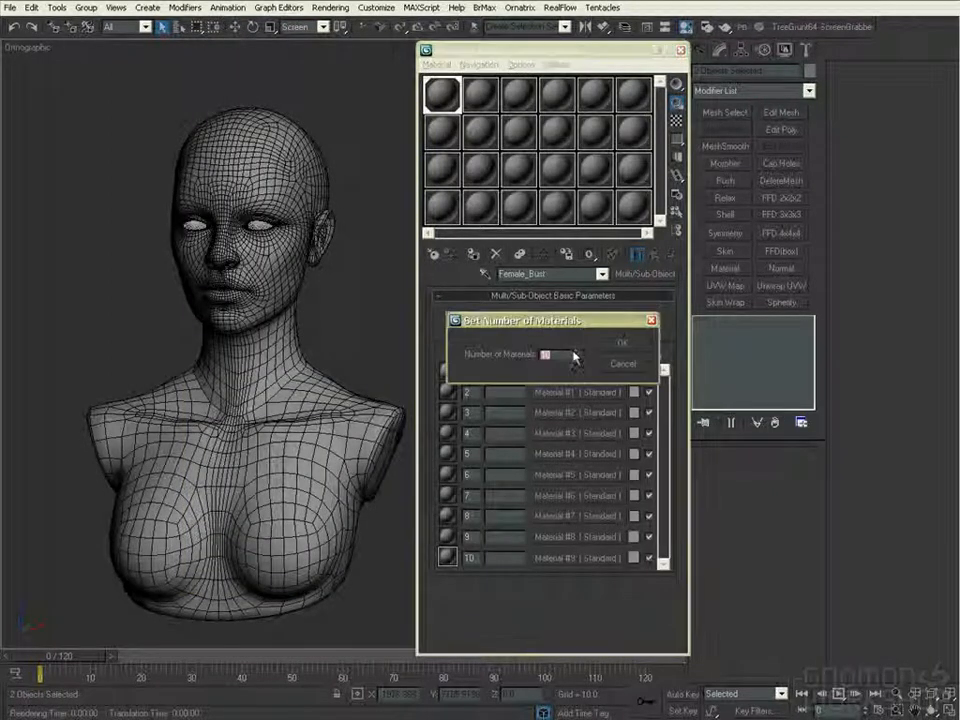
{"action": "left_click", "coordinate": [633, 344]}
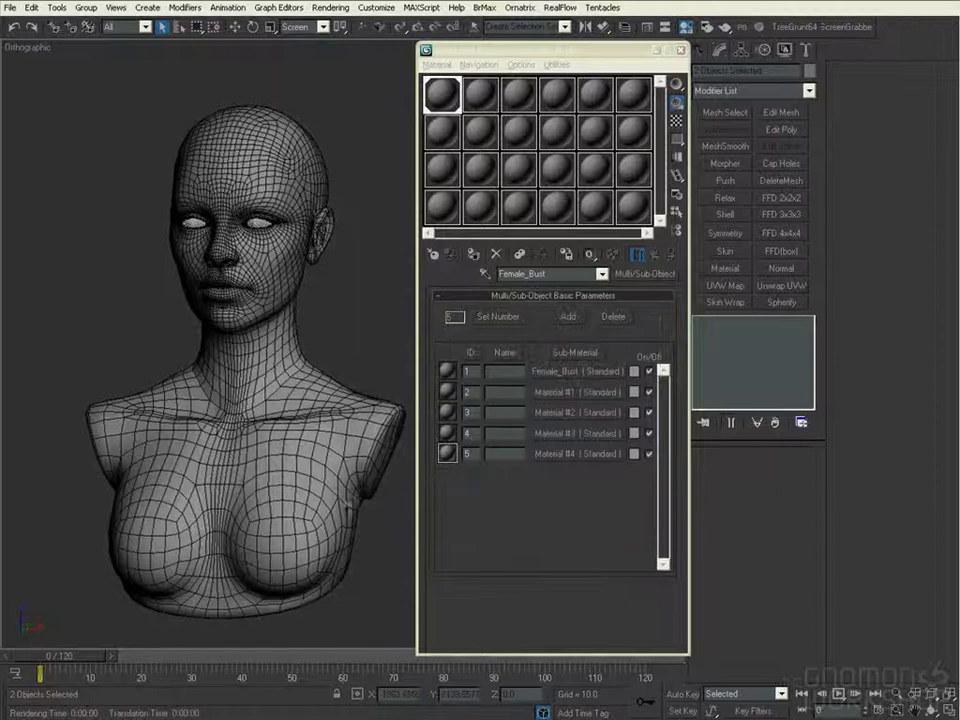
- Name the first sub-material and its slot Head, and the second sub-material and its slot Torso
{"action": "left_click", "coordinate": [560, 371]}
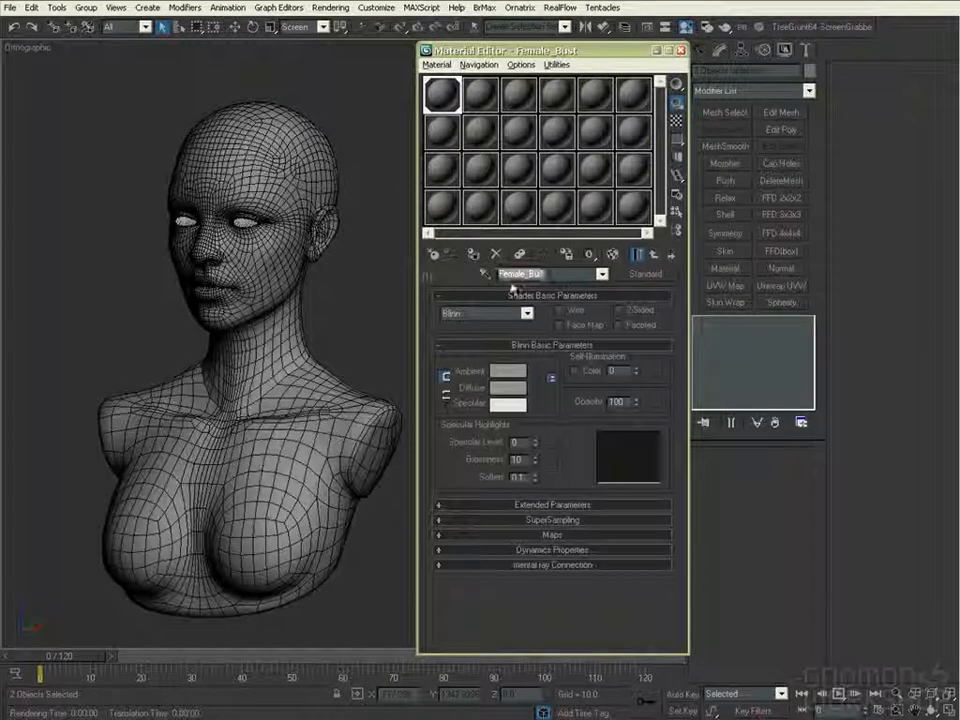
{"action": "left_click", "coordinate": [652, 256]}
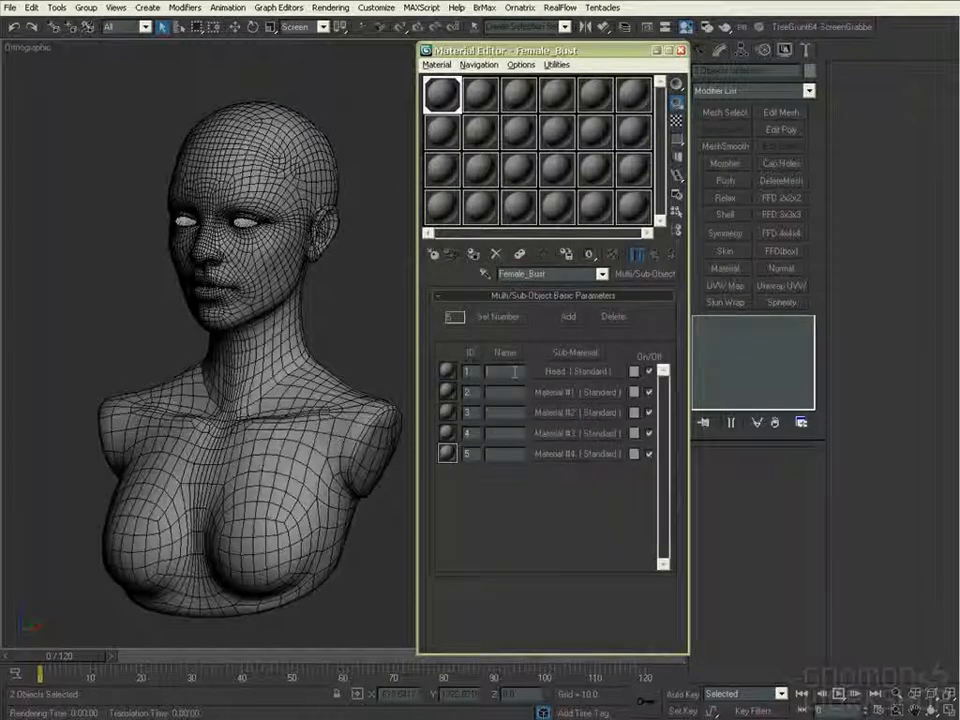
{"action": "double_click", "coordinate": [500, 372]}
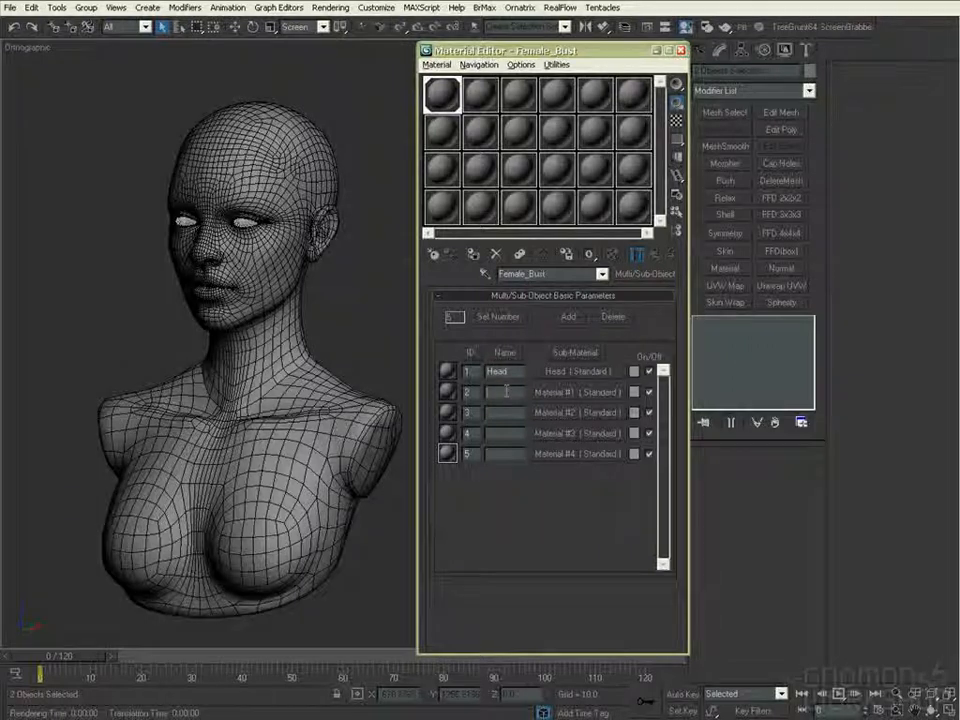
{"action": "left_click", "coordinate": [560, 371]}
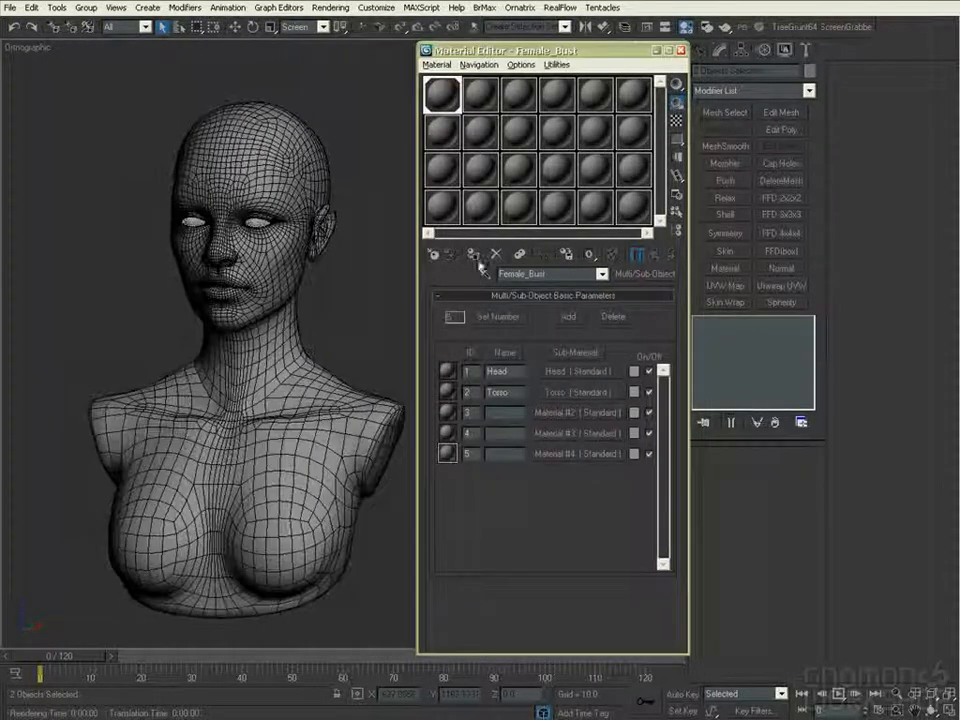
- Attach the torso to the head mesh and select the open borders where the neck meets the torso
{"action": "left_click", "coordinate": [392, 452]}
{"action": "left_click", "coordinate": [311, 321]}
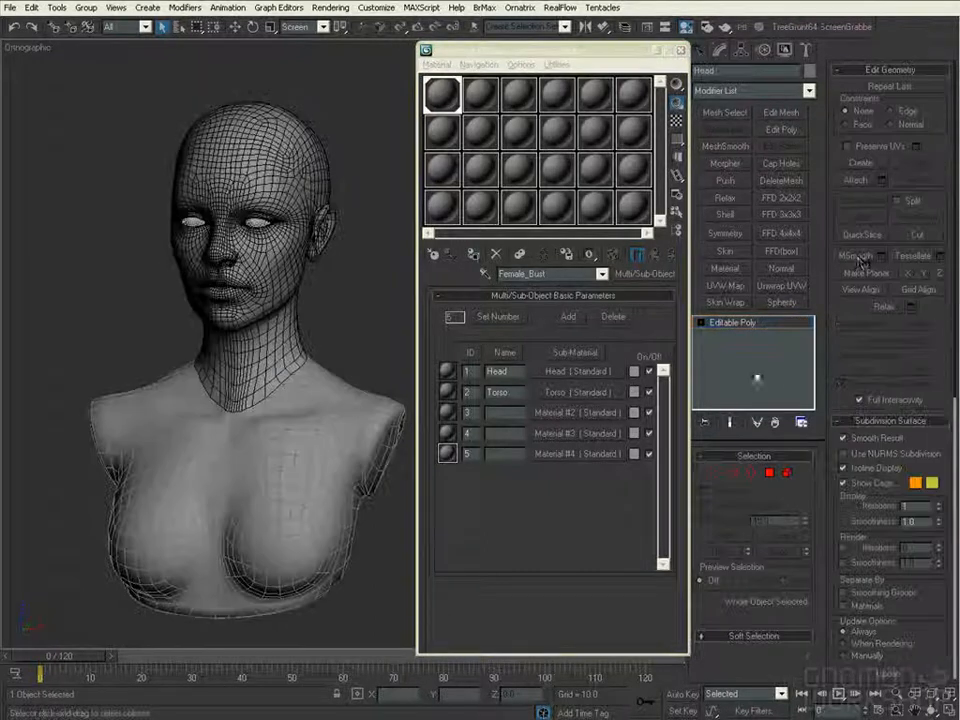
{"action": "left_click", "coordinate": [751, 473]}
{"action": "left_click", "coordinate": [304, 354]}
{"action": "key", "text": "F3"}
{"action": "middle_click_drag", "start_coordinate": [396, 346], "coordinate": [354, 336], "text": "alt"}
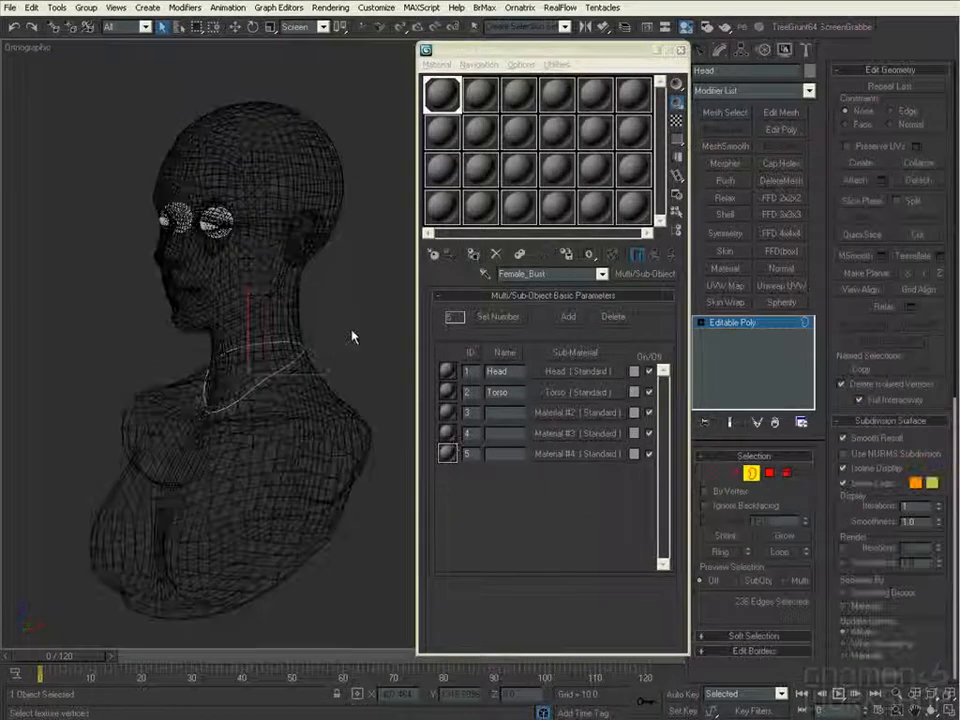
- Convert the neck border selection to vertices, weld the head and torso together along the seam, and leave vertex editing
{"action": "left_click", "coordinate": [715, 473], "text": "ctrl"}
{"action": "key", "text": "F3"}
{"action": "mouse_move", "coordinate": [354, 545]}
{"action": "middle_mouse_down", "text": "alt"}
{"action": "mouse_move", "coordinate": [343, 440]}
{"action": "mouse_move", "coordinate": [348, 325]}
{"action": "middle_mouse_up", "text": "alt"}
{"action": "left_click_drag", "start_coordinate": [940, 354], "coordinate": [935, 136]}
{"action": "left_click", "coordinate": [782, 652]}
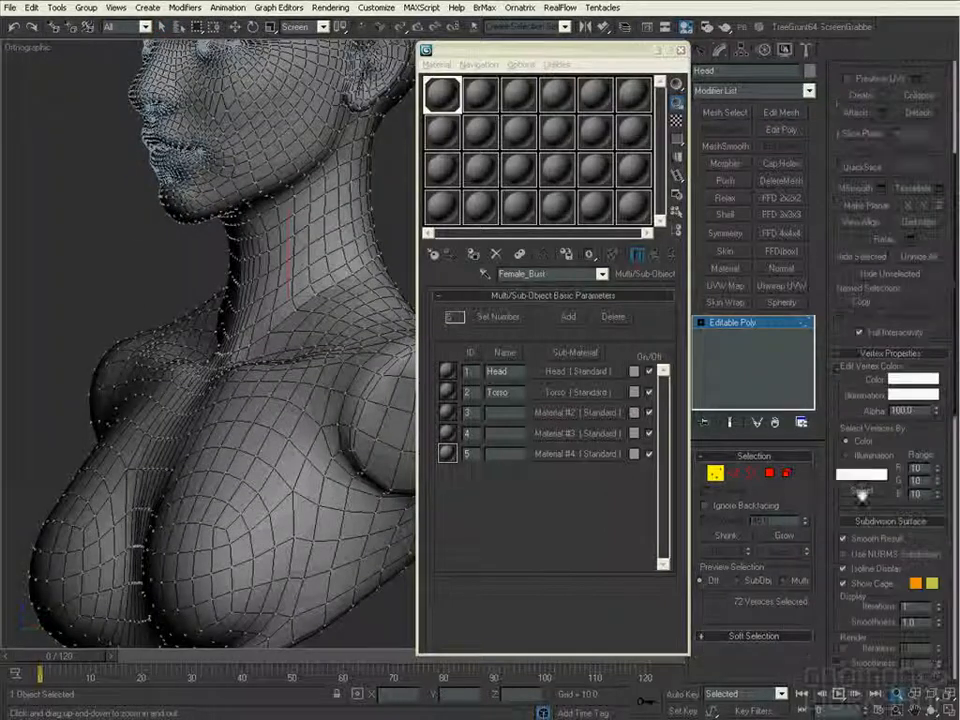
{"action": "left_click_drag", "start_coordinate": [937, 241], "coordinate": [937, 497]}
{"action": "left_click", "coordinate": [940, 106]}
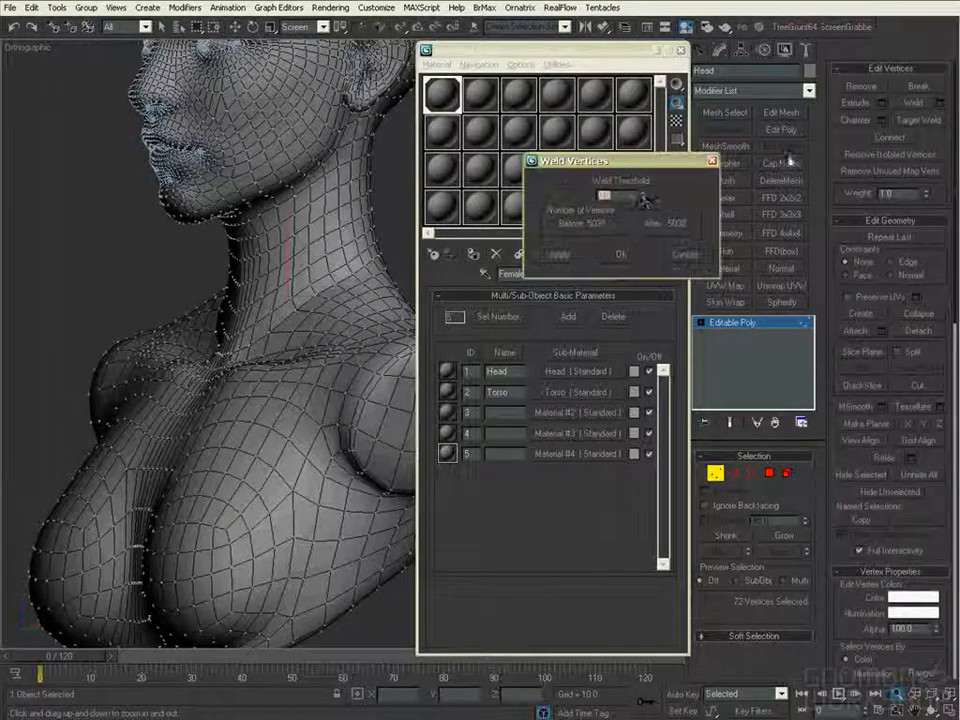
{"action": "left_click", "coordinate": [625, 262]}
{"action": "middle_click_drag", "start_coordinate": [385, 415], "coordinate": [85, 432], "text": "alt"}
{"action": "key", "text": "1"}
{"action": "middle_click_drag", "start_coordinate": [85, 432], "coordinate": [361, 597], "text": "ctrl+alt"}
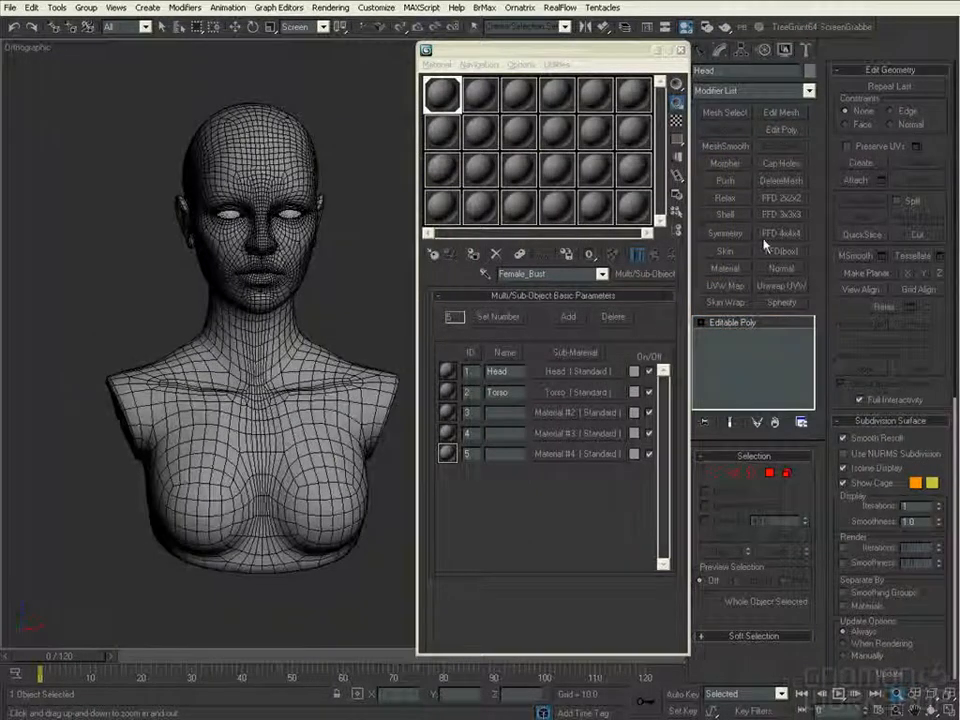
- Minimize the material editor, apply an Unwrap UVW modifier to the combined bust, and open its UV editor beside the model
{"action": "left_click_drag", "start_coordinate": [651, 50], "coordinate": [628, 45]}
{"action": "left_click", "coordinate": [656, 46]}
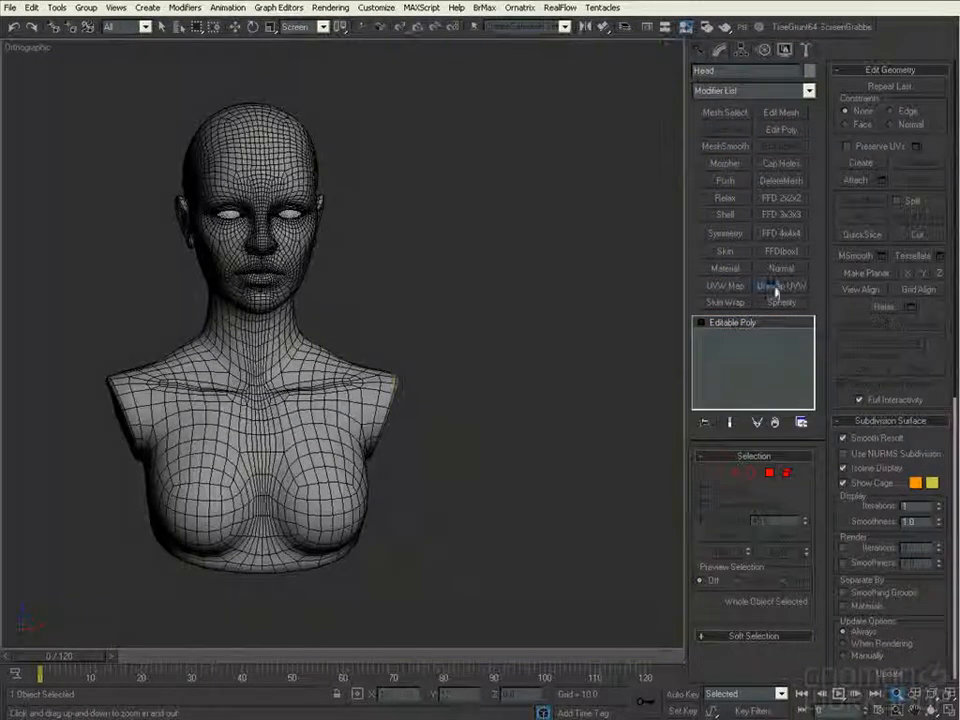
{"action": "left_click", "coordinate": [777, 285]}
{"action": "left_click", "coordinate": [881, 90]}
{"action": "middle_click_drag", "start_coordinate": [593, 274], "coordinate": [610, 263]}
{"action": "middle_click_drag", "start_coordinate": [145, 340], "coordinate": [65, 307], "text": "alt"}
{"action": "left_click_drag", "start_coordinate": [335, 52], "coordinate": [402, 45]}
{"action": "left_click_drag", "start_coordinate": [679, 508], "coordinate": [572, 507]}
{"action": "left_click_drag", "start_coordinate": [510, 47], "coordinate": [516, 48]}
{"action": "middle_click_drag", "start_coordinate": [190, 275], "coordinate": [150, 243], "text": "alt"}
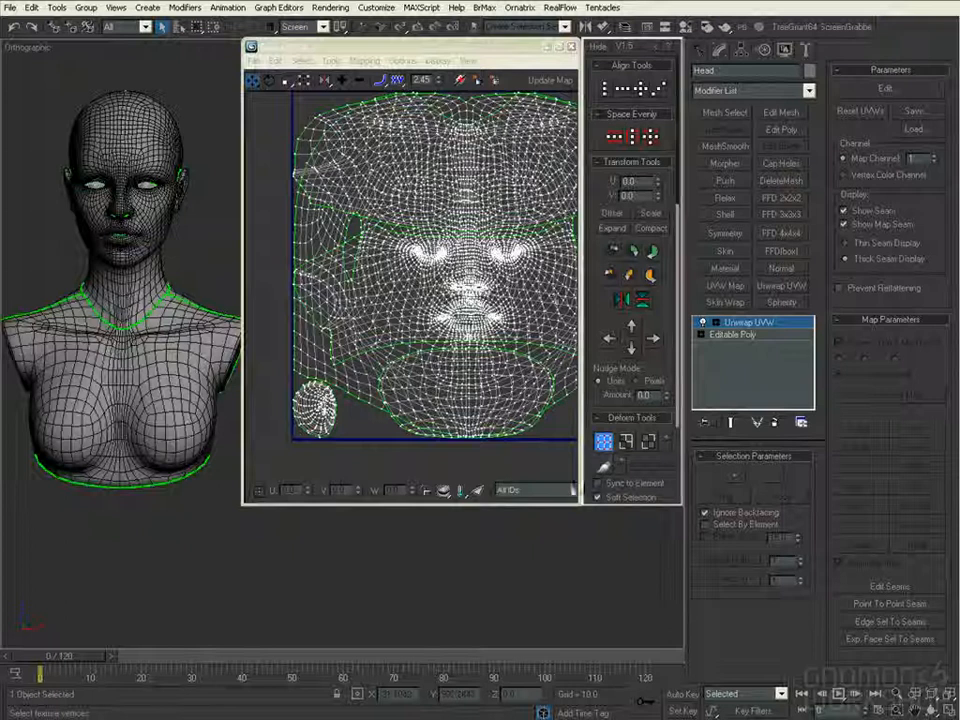
{"action": "left_click_drag", "start_coordinate": [580, 504], "coordinate": [610, 504]}
{"action": "middle_click_drag", "start_coordinate": [573, 469], "coordinate": [524, 446]}
- Filter the UV editor to the Head material ID and examine the head's UV shells
{"action": "left_click", "coordinate": [590, 490]}
{"action": "left_click", "coordinate": [583, 516]}
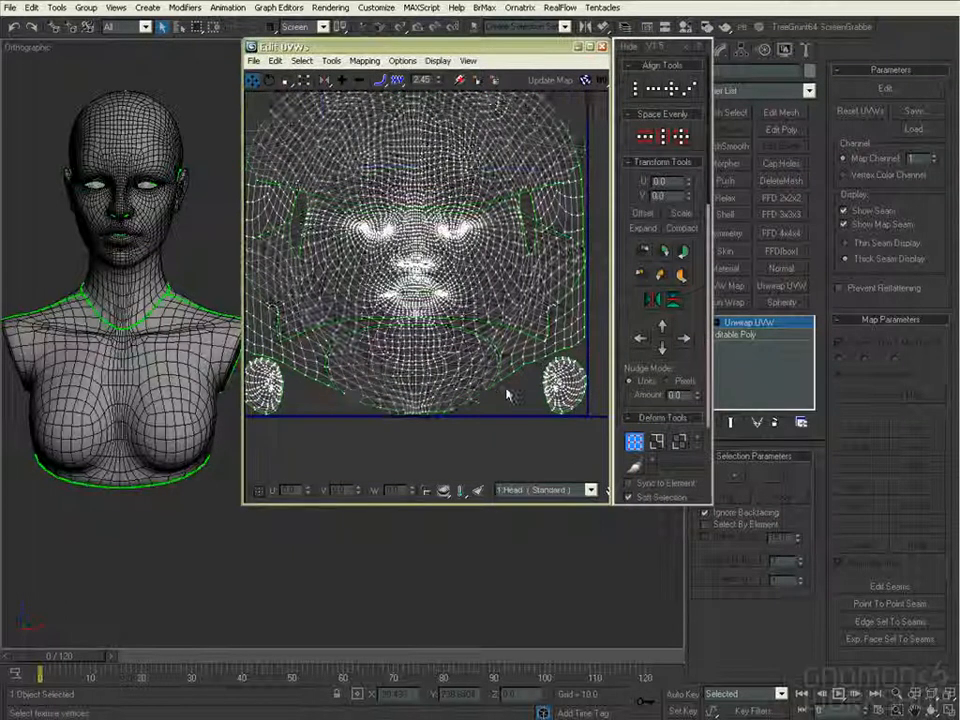
{"action": "scroll", "coordinate": [480, 355], "scroll_direction": "down", "scroll_amount": 3}
{"action": "left_click_drag", "start_coordinate": [557, 133], "coordinate": [159, 514]}
{"action": "middle_click_drag", "start_coordinate": [159, 514], "coordinate": [169, 499], "text": "alt"}
- Filter the UV editor to the Torso material ID, select all of its UVs, and offset them by 1.0 in U
{"action": "left_click", "coordinate": [590, 490]}
{"action": "left_click", "coordinate": [582, 524]}
{"action": "middle_click_drag", "start_coordinate": [522, 368], "coordinate": [478, 373]}
{"action": "scroll", "coordinate": [478, 373], "scroll_direction": "down", "scroll_amount": 2}
{"action": "left_click_drag", "start_coordinate": [536, 123], "coordinate": [218, 455]}
{"action": "mouse_move", "coordinate": [474, 341]}
{"action": "middle_mouse_down"}
{"action": "mouse_move", "coordinate": [495, 369]}
{"action": "mouse_move", "coordinate": [474, 366]}
{"action": "middle_mouse_up"}
{"action": "left_click", "coordinate": [662, 187]}
{"action": "left_click", "coordinate": [645, 215]}
{"action": "middle_click_drag", "start_coordinate": [529, 313], "coordinate": [542, 292]}
- Display the UVs of all material IDs again and examine the head and torso layouts side by side
{"action": "left_click", "coordinate": [590, 490]}
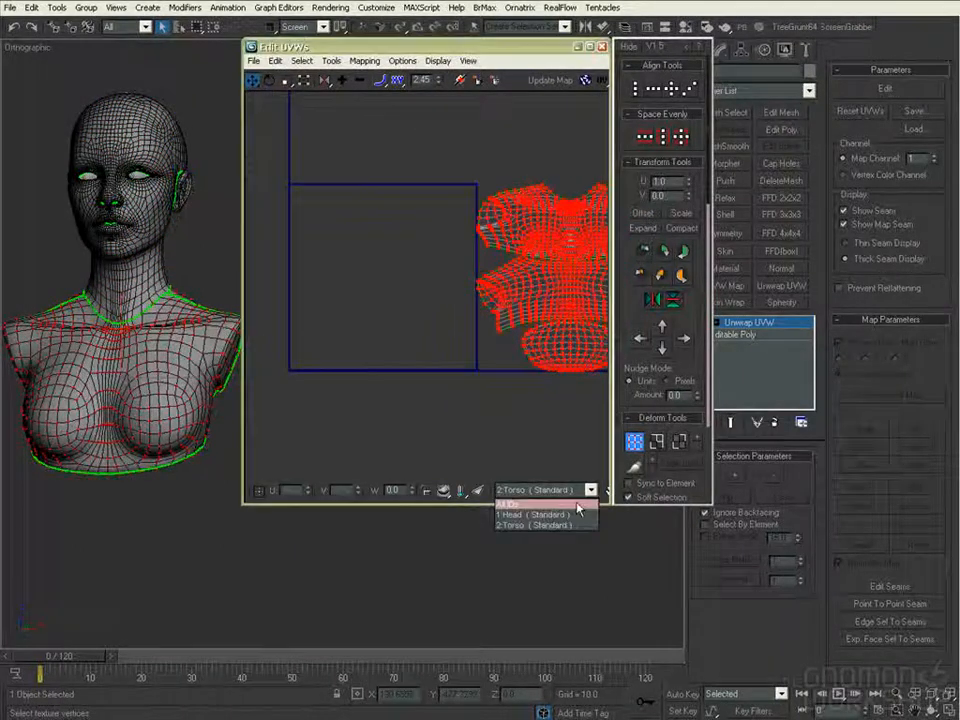
{"action": "left_click", "coordinate": [579, 506]}
{"action": "middle_click_drag", "start_coordinate": [459, 414], "coordinate": [432, 432]}
{"action": "scroll", "coordinate": [450, 430], "scroll_direction": "down", "scroll_amount": 2}
{"action": "left_click", "coordinate": [526, 429]}
{"action": "middle_click_drag", "start_coordinate": [495, 439], "coordinate": [504, 443]}
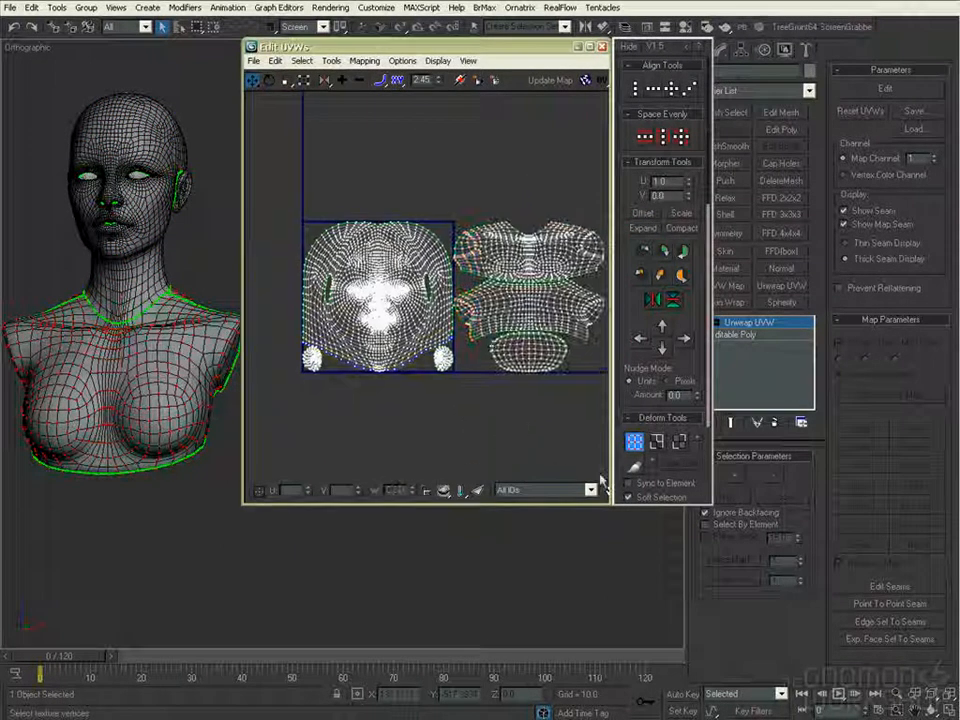
{"action": "middle_click_drag", "start_coordinate": [170, 475], "coordinate": [187, 474], "text": "alt"}
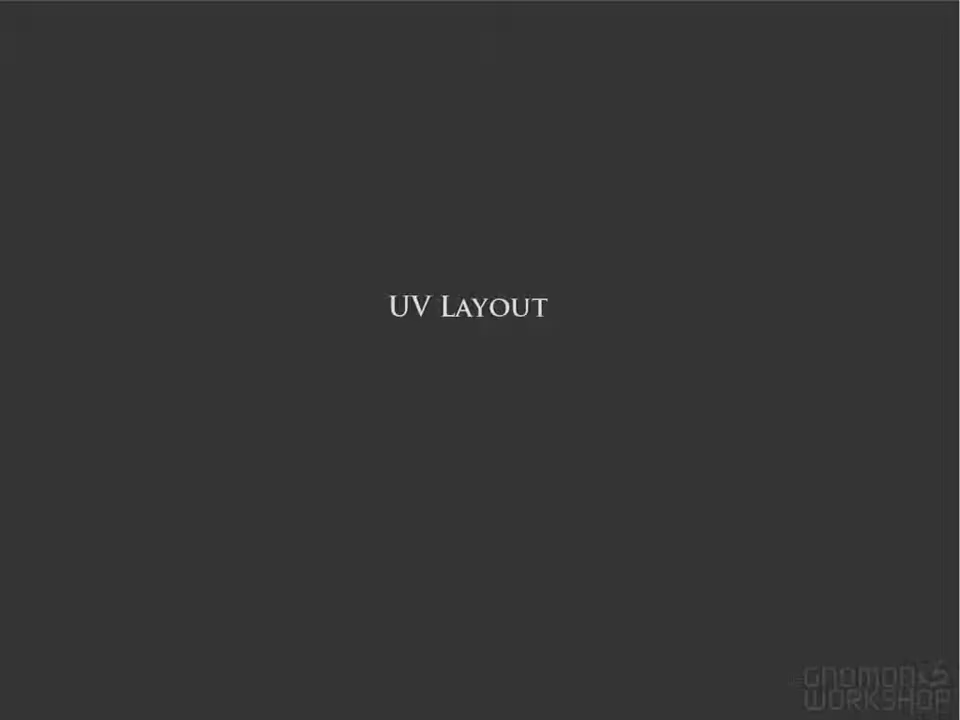